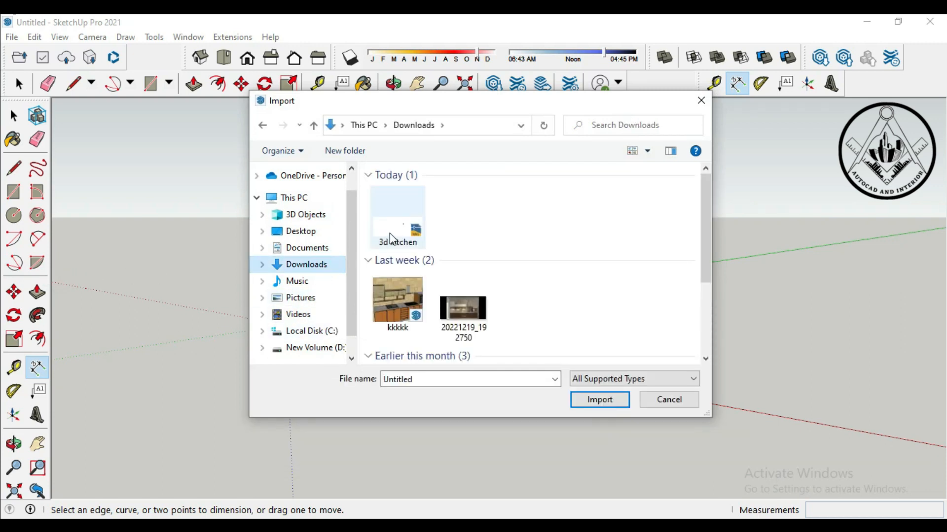
# Step: Import the 3d kitchen drawing from the Downloads folder and dismiss the import results
pyautogui.click(392, 239)
pyautogui.click(603, 403)
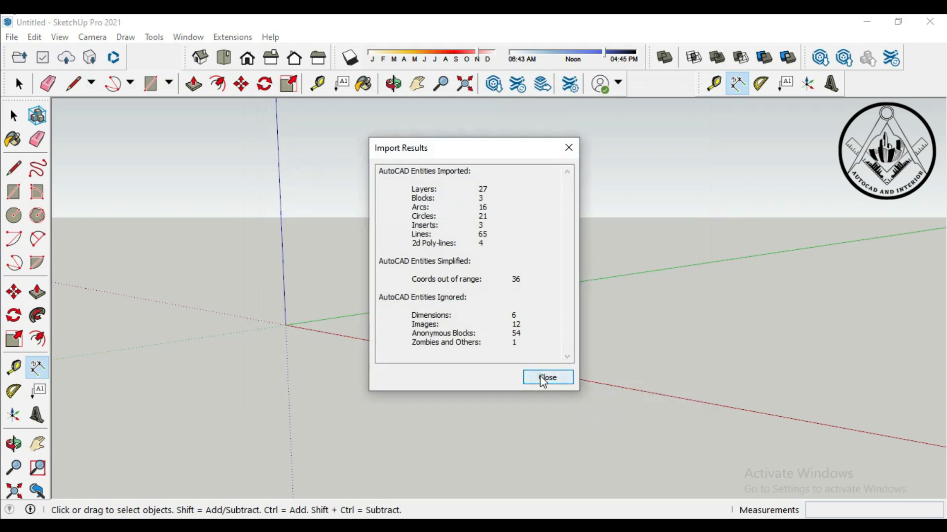
pyautogui.click(542, 376)
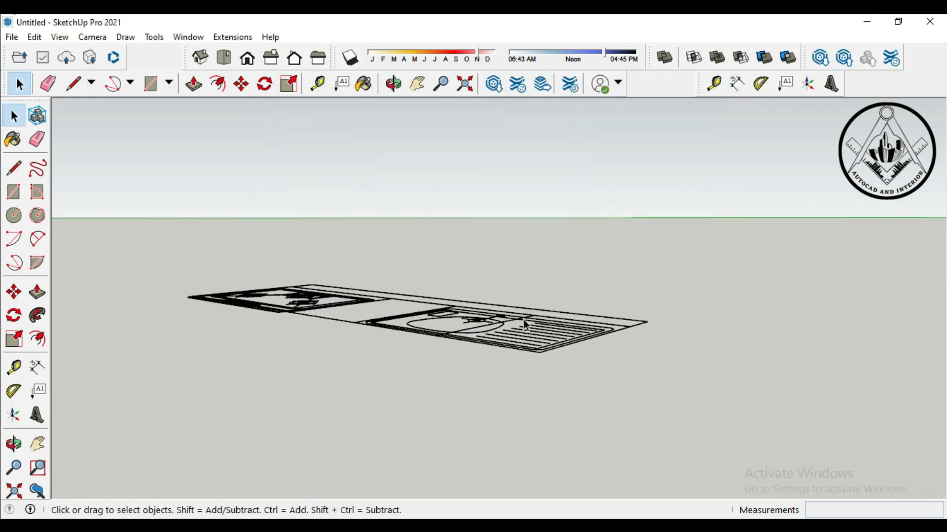
# Step: Draw a 7' 6" by 6" rectangle over the narrow strip along the back of the imported plan
pyautogui.scroll(3, 478, 351)
pyautogui.press('r')
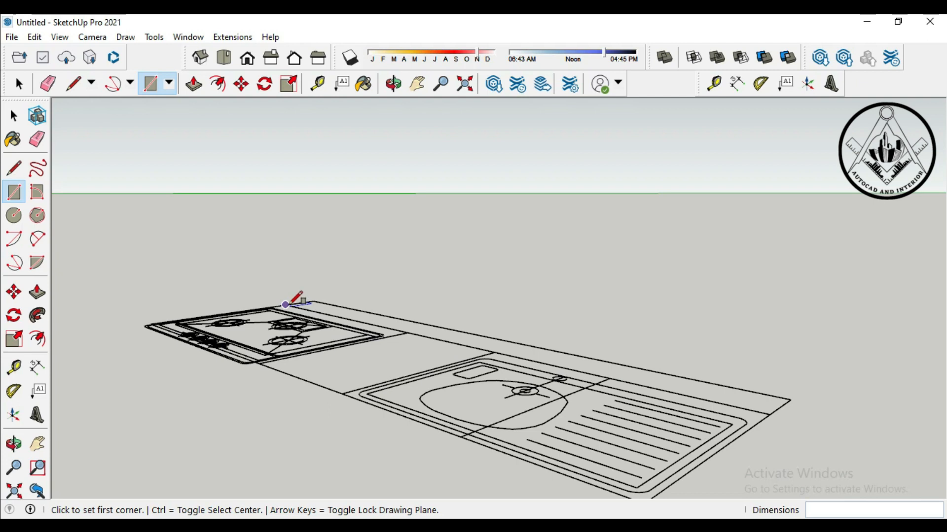
pyautogui.click(285, 305)
pyautogui.click(790, 399)
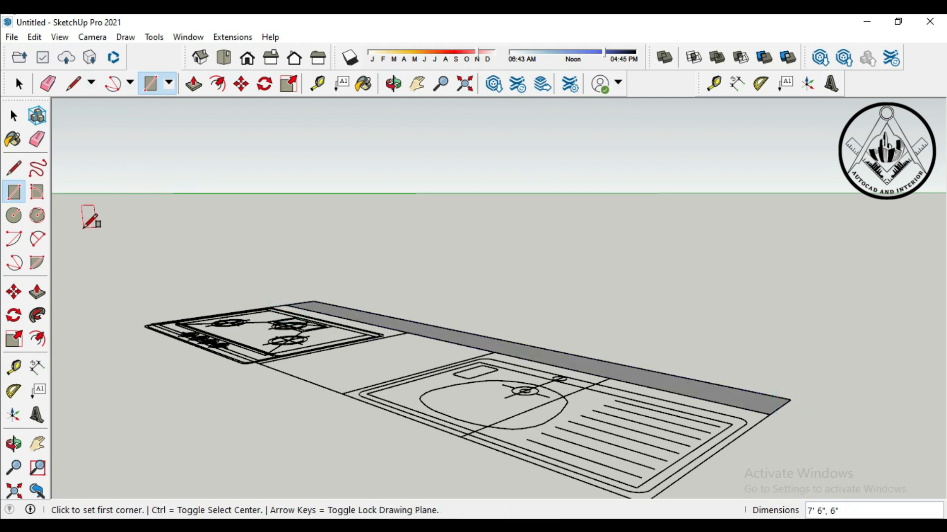
# Step: Push/Pull the back strip face up 8' to form the kitchen wall
pyautogui.click(37, 292)
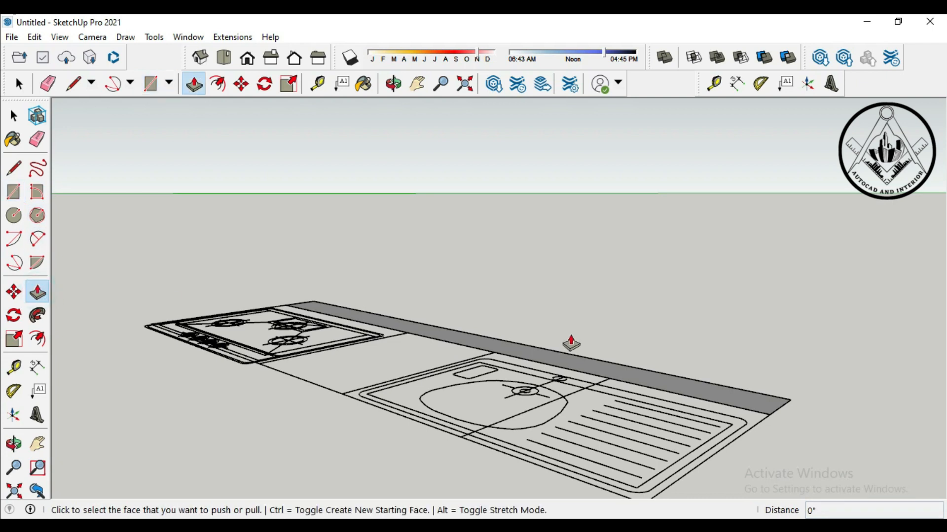
pyautogui.click(680, 387)
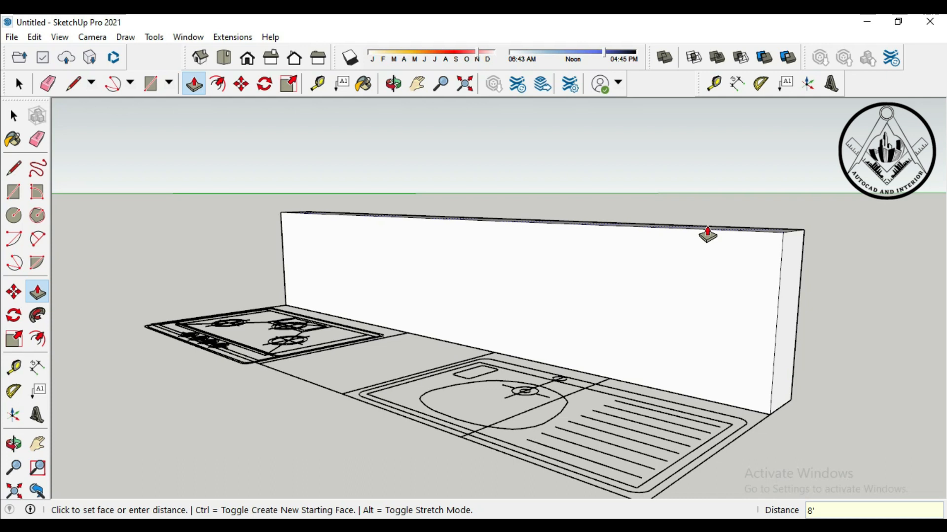
pyautogui.press('Return')
# Step: Draw a 7' 6" by 2' rectangle over the stove and sink plan in front of the wall
pyautogui.scroll(-3, 603, 286)
pyautogui.moveTo(507, 409); pyautogui.dragTo(582, 452, button='middle')
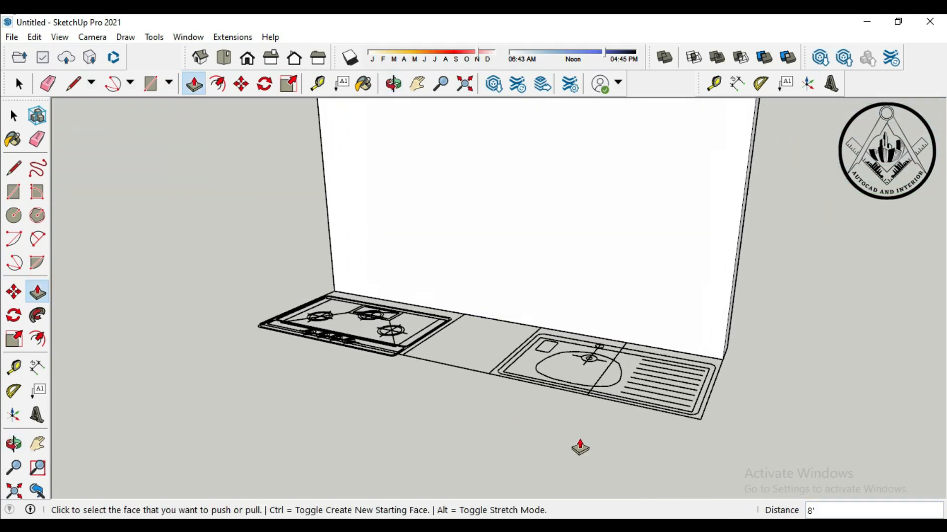
pyautogui.click(13, 191)
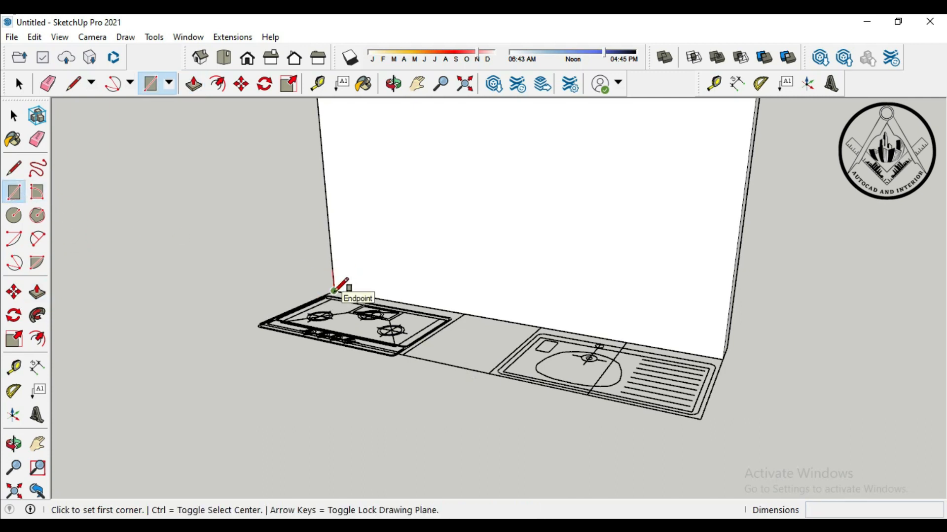
pyautogui.click(334, 291)
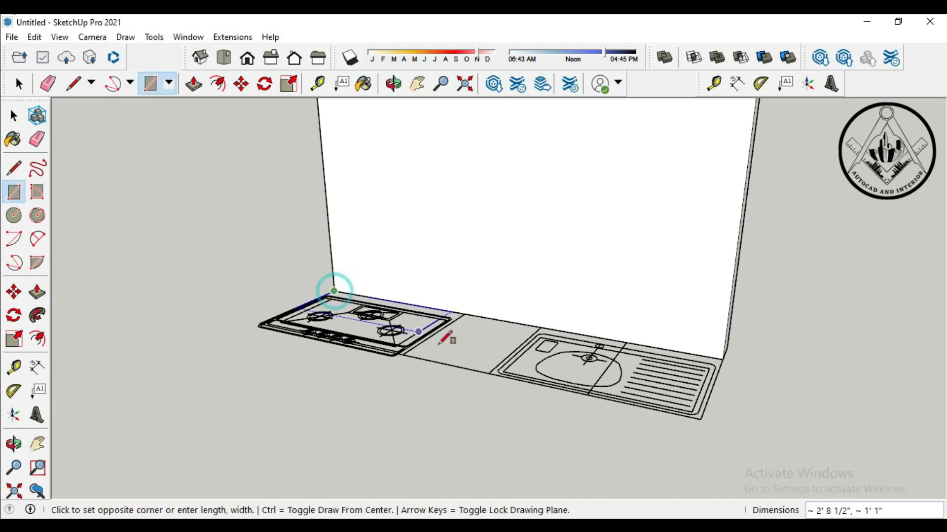
pyautogui.click(700, 419)
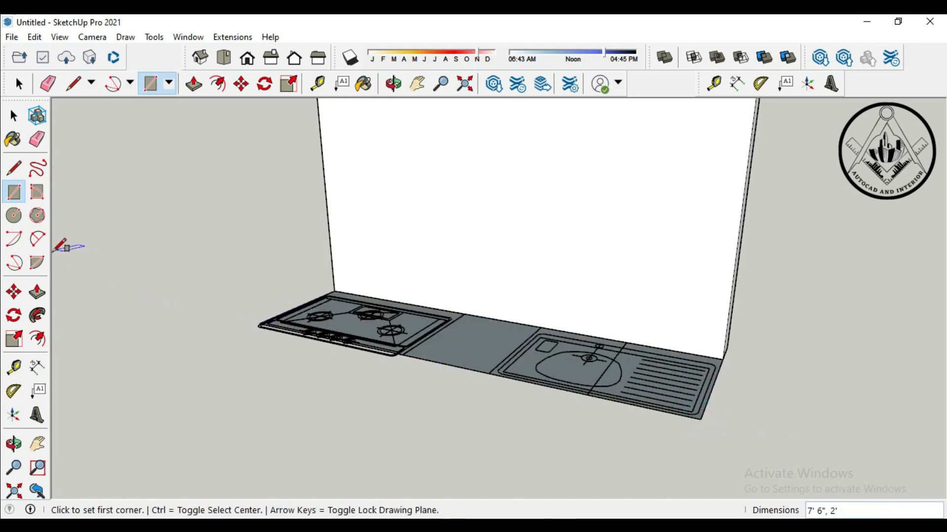
# Step: Push/Pull the counter footprint up 4" to form the cabinet base
pyautogui.click(37, 292)
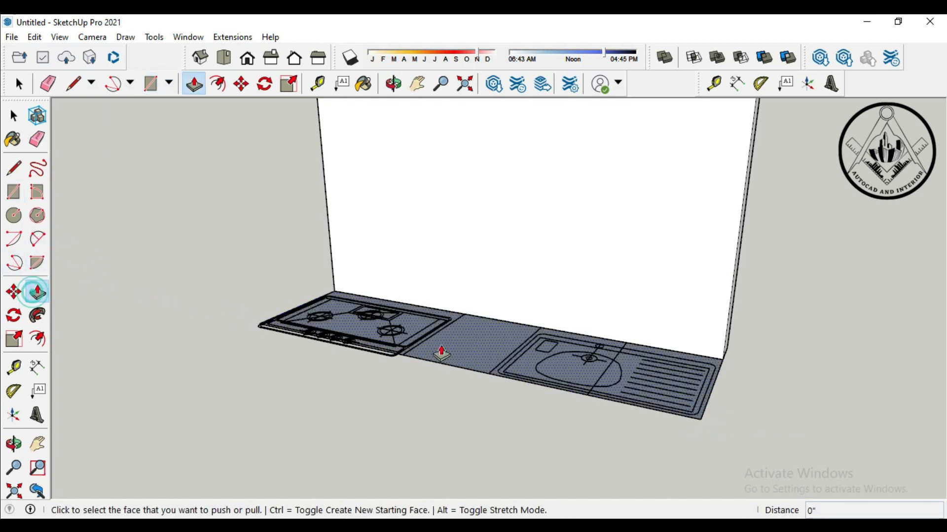
pyautogui.click(482, 352)
pyautogui.write('2')
pyautogui.press('Return')
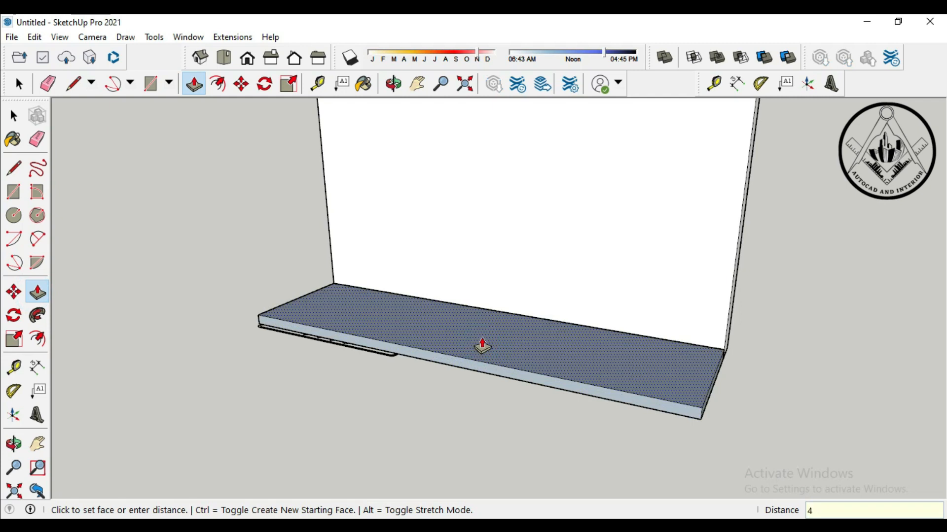
pyautogui.press('Return')
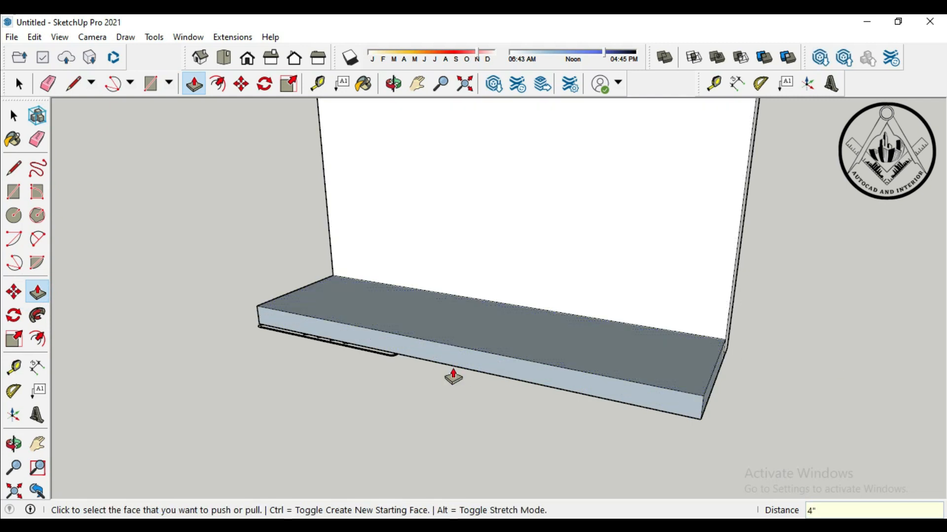
# Step: Place a guide across the base's top 3' from its stove end, plus two more guides beyond it toward the sink end
pyautogui.scroll(-5, 453, 377)
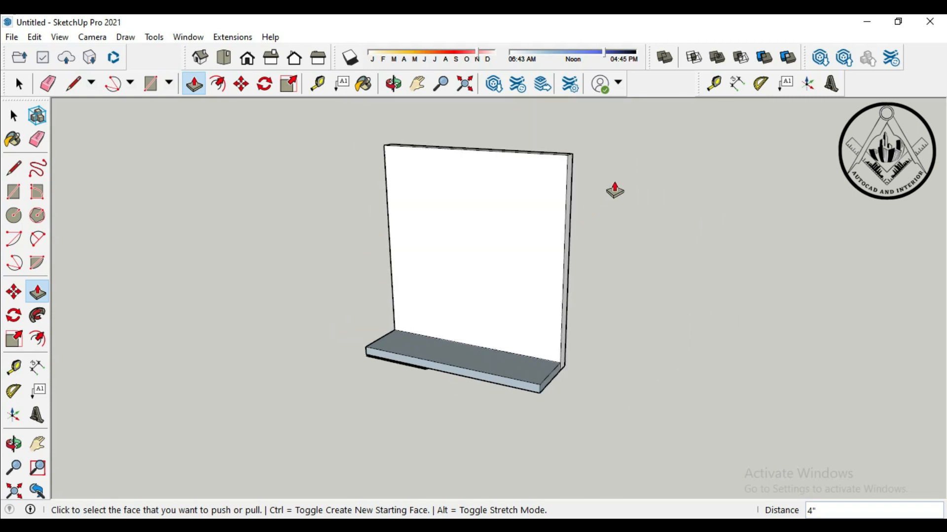
pyautogui.scroll(2, 614, 191)
pyautogui.click(14, 368)
pyautogui.scroll(3, 285, 413)
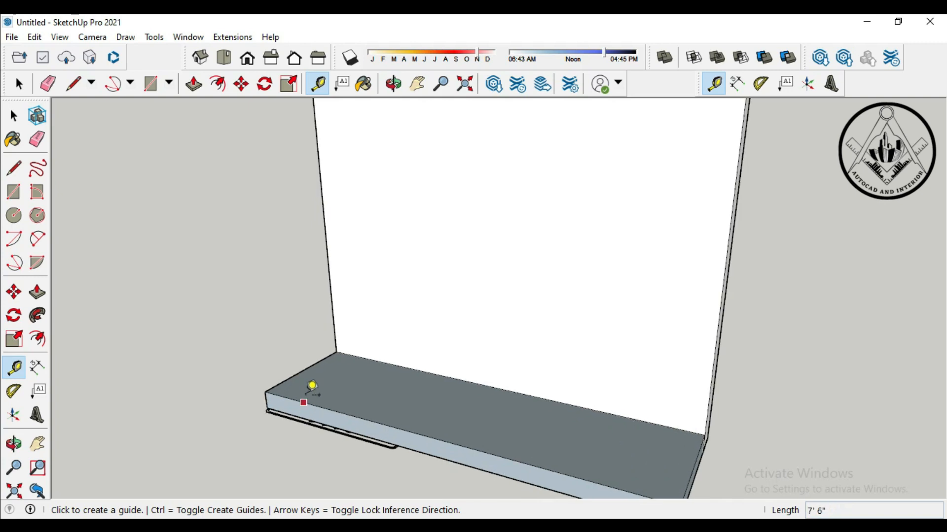
pyautogui.click(306, 371)
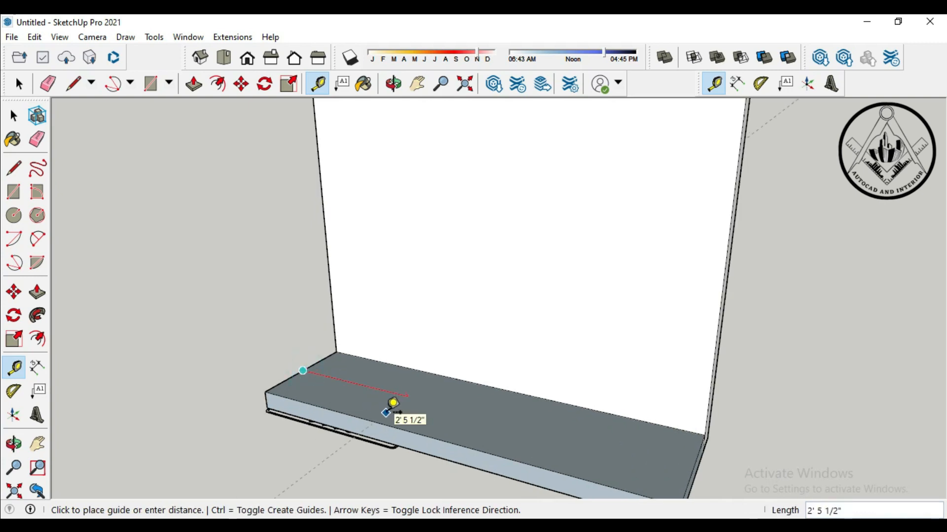
pyautogui.write("3'")
pyautogui.press('Return')
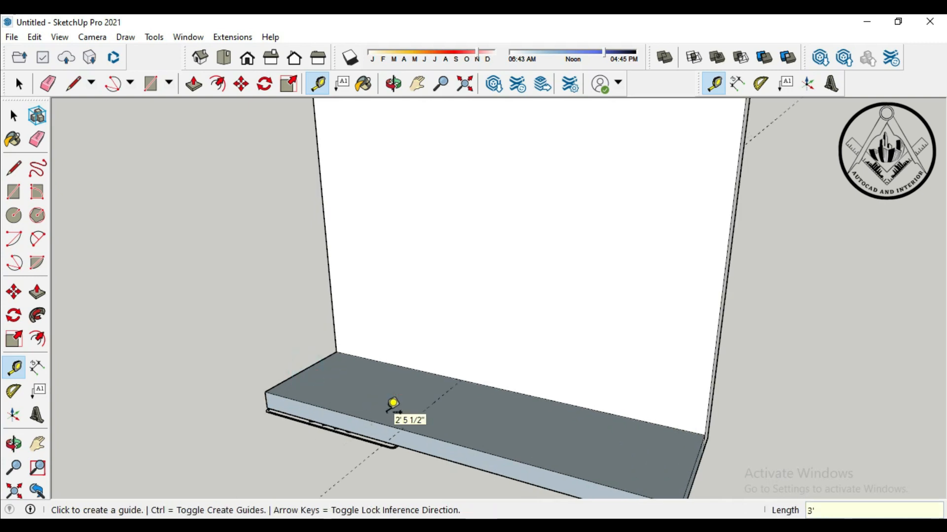
pyautogui.scroll(2, 434, 402)
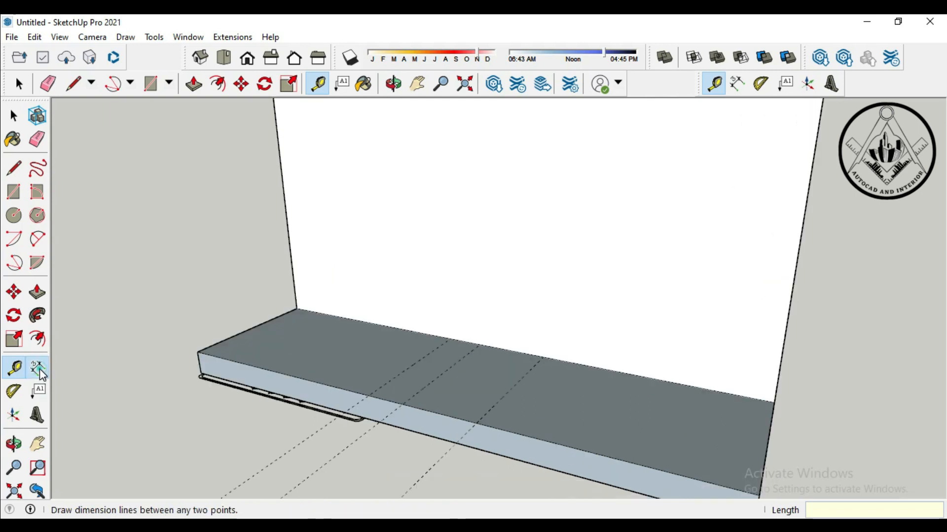
# Step: Measure the spacing between the first and third guides along the base's front edge without placing the dimension
pyautogui.click(37, 368)
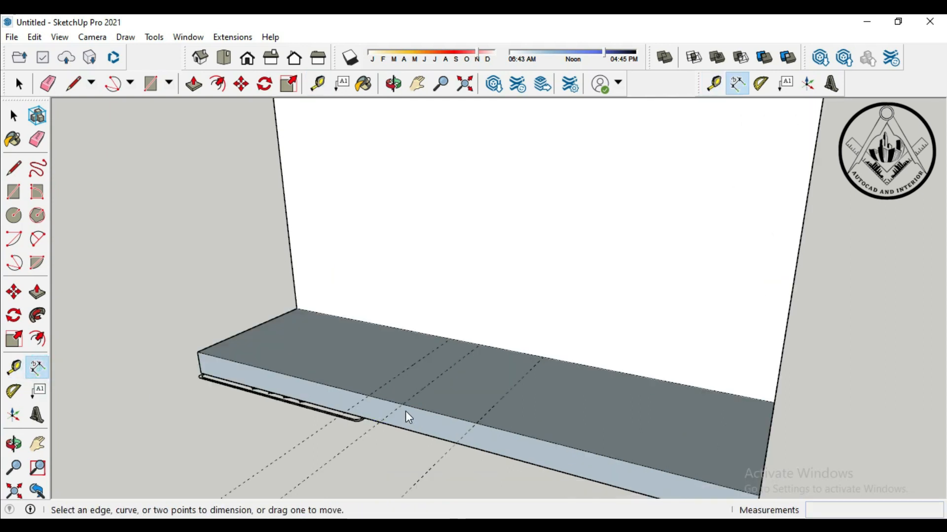
pyautogui.click(369, 395)
pyautogui.click(480, 423)
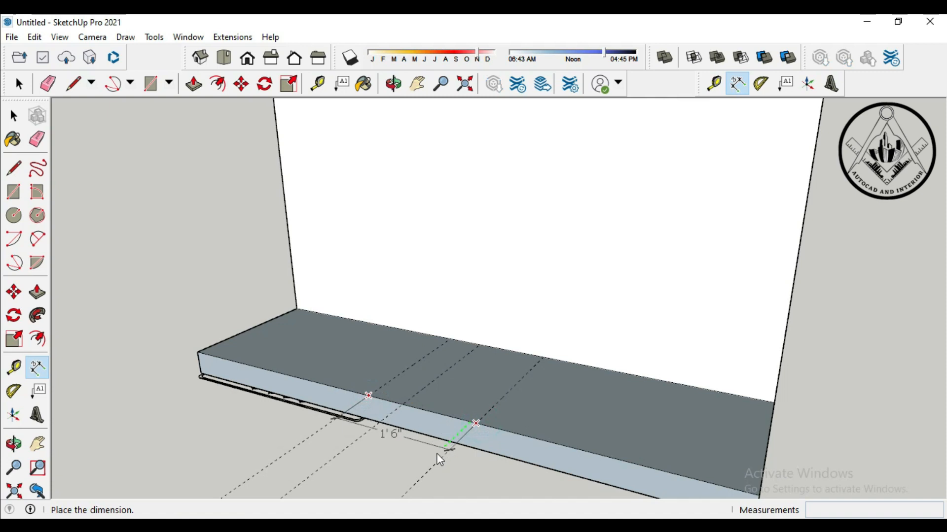
pyautogui.press('Escape')
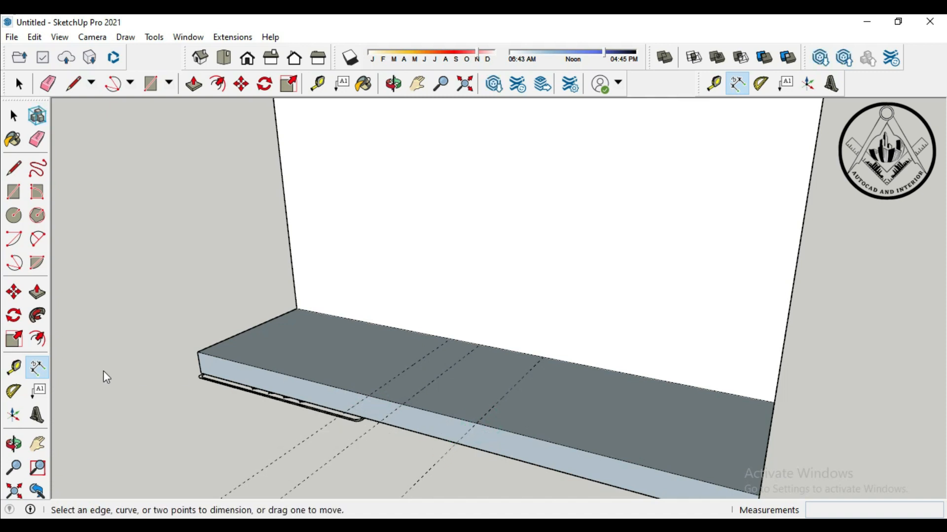
# Step: Offset two more guides toward the sink end, entering 1'-6 from the third guide and 1' from the resulting guide
pyautogui.click(14, 367)
pyautogui.click(504, 395)
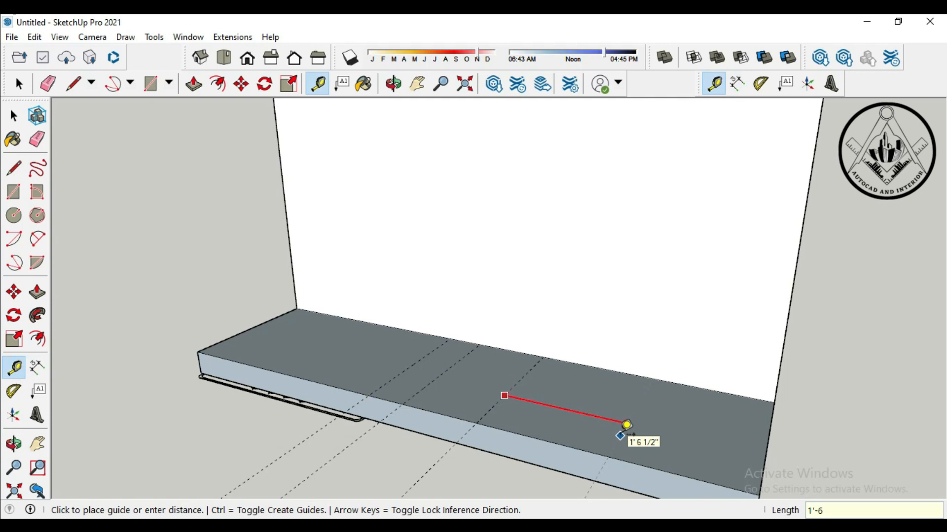
pyautogui.click(626, 425)
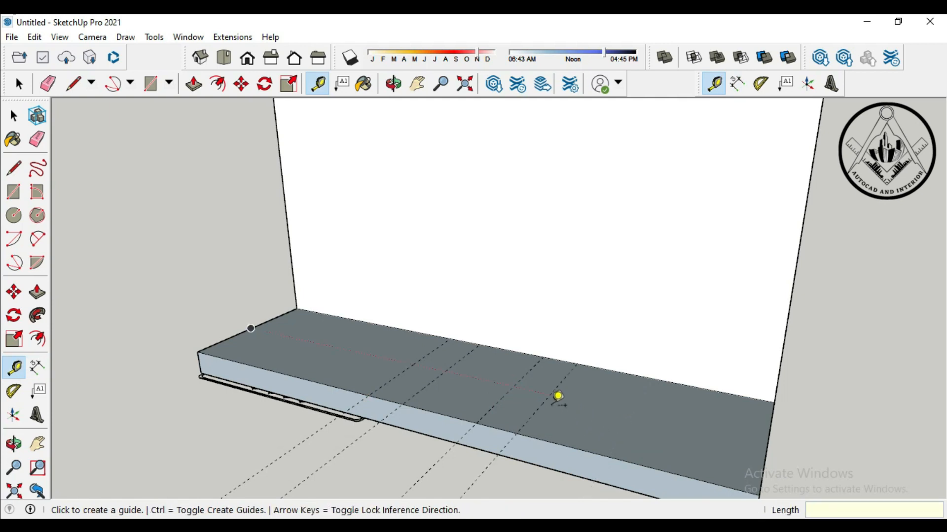
pyautogui.click(537, 410)
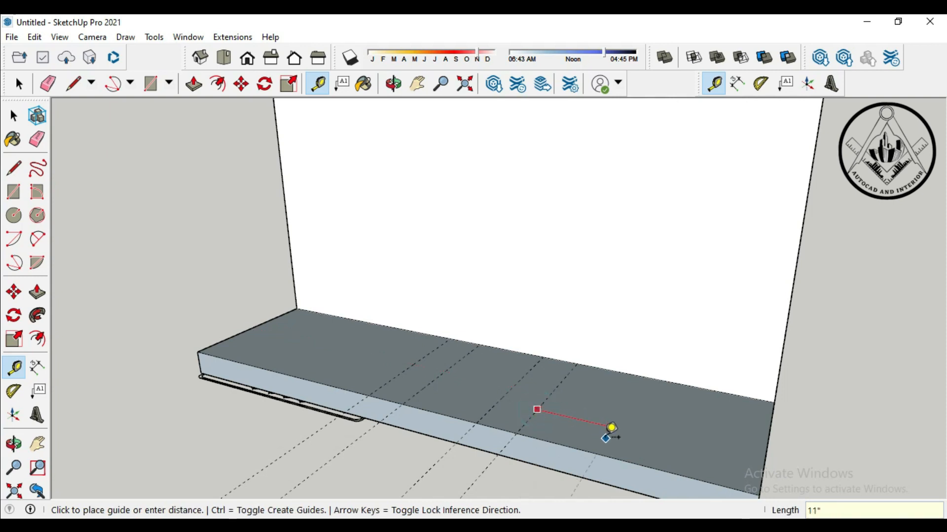
pyautogui.write("1'")
pyautogui.press('Return')
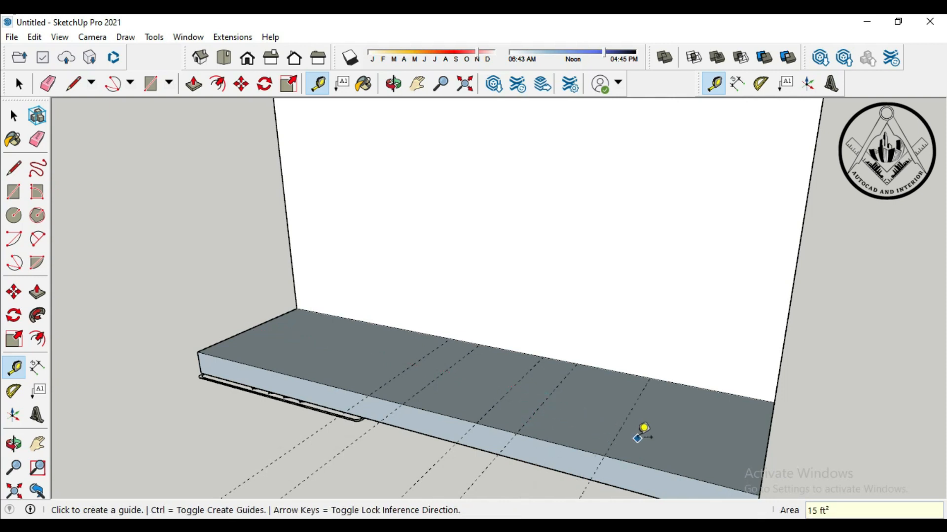
# Step: Measure from the guide nearest the sink end back to the first guides without placing a new guide
pyautogui.scroll(-3, 564, 357)
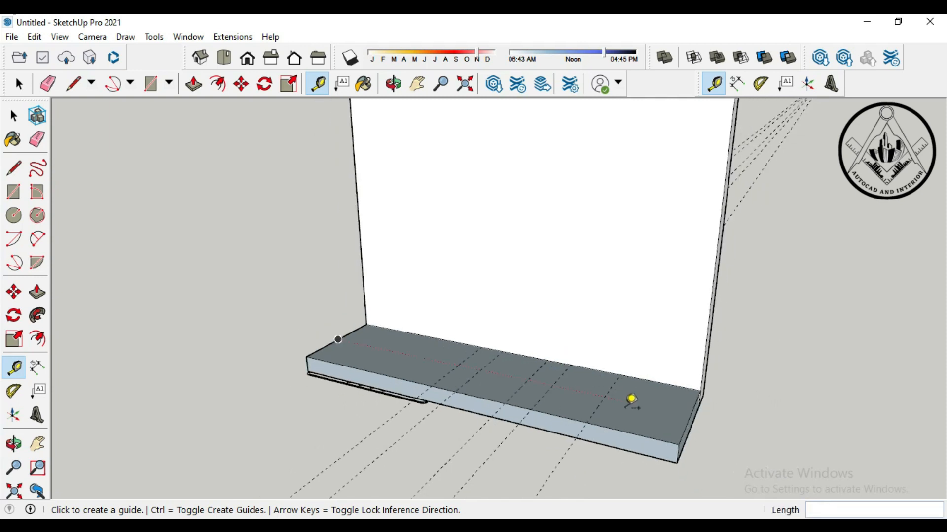
pyautogui.scroll(3, 628, 396)
pyautogui.click(578, 414)
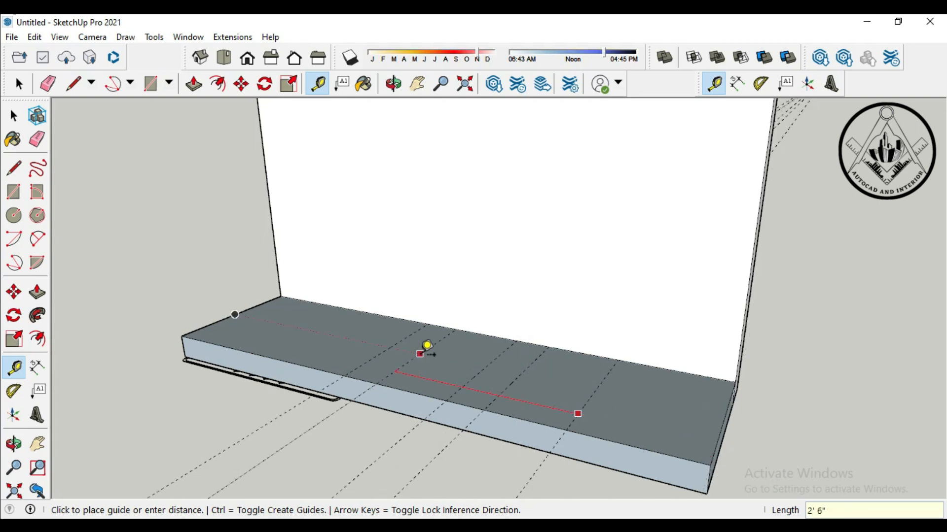
pyautogui.press('Escape')
# Step: Erase the second and fourth guides from the stove end, keeping the other three across the base
pyautogui.scroll(-1, 407, 259)
pyautogui.scroll(-1, 408, 259)
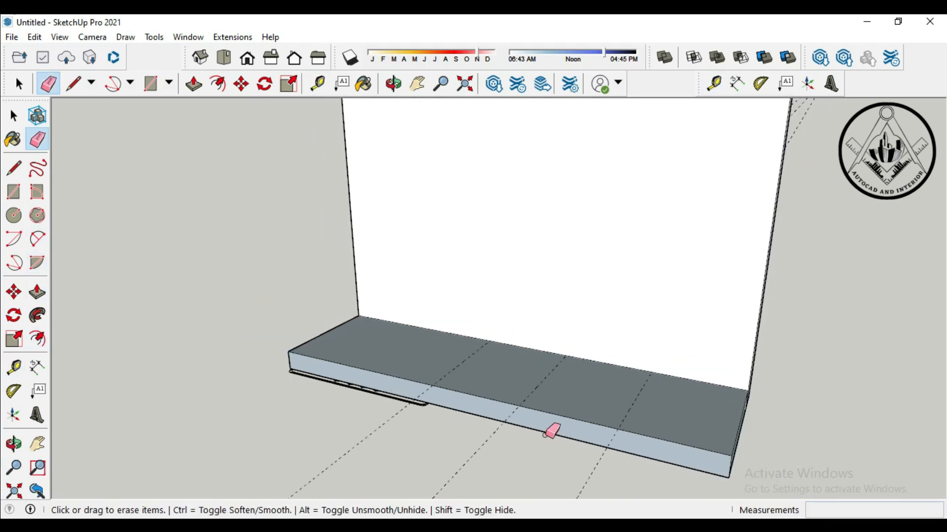
pyautogui.scroll(2, 546, 434)
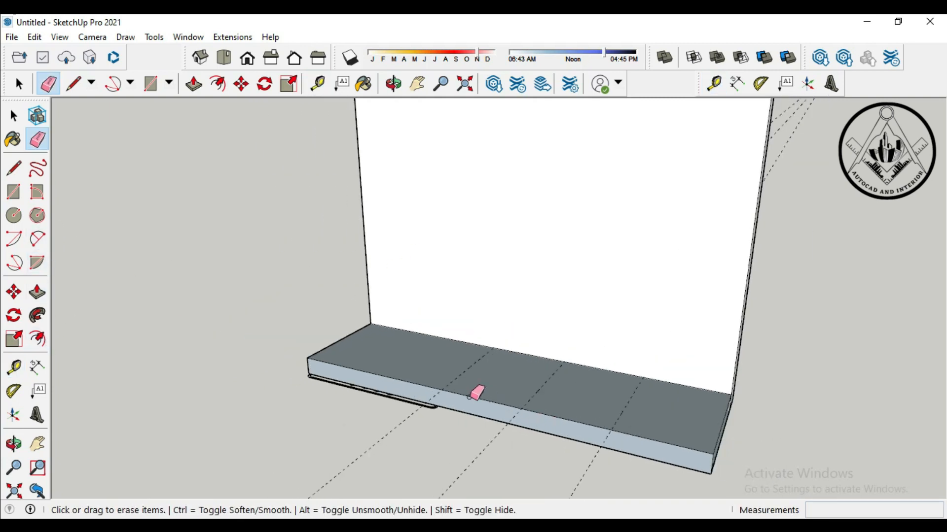
# Step: On the base's top, draw a 3' by 2' rectangle at the stove end and an adjoining 1' 6" by 2' rectangle between the first two guides
pyautogui.click(13, 192)
pyautogui.scroll(2, 335, 323)
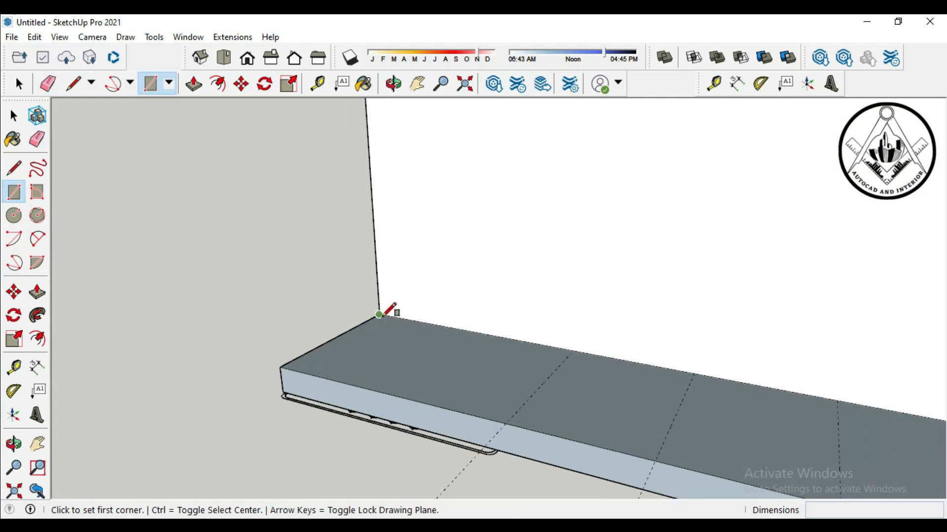
pyautogui.click(281, 367)
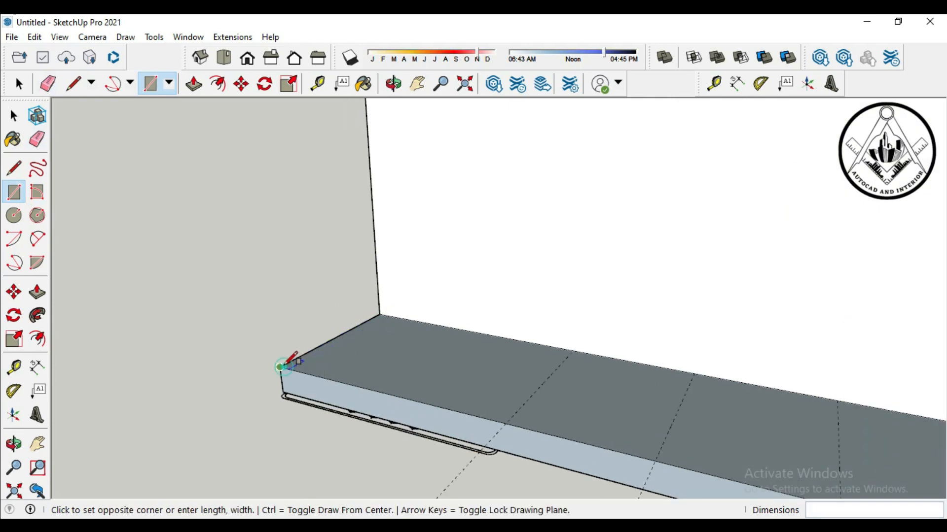
pyautogui.click(573, 351)
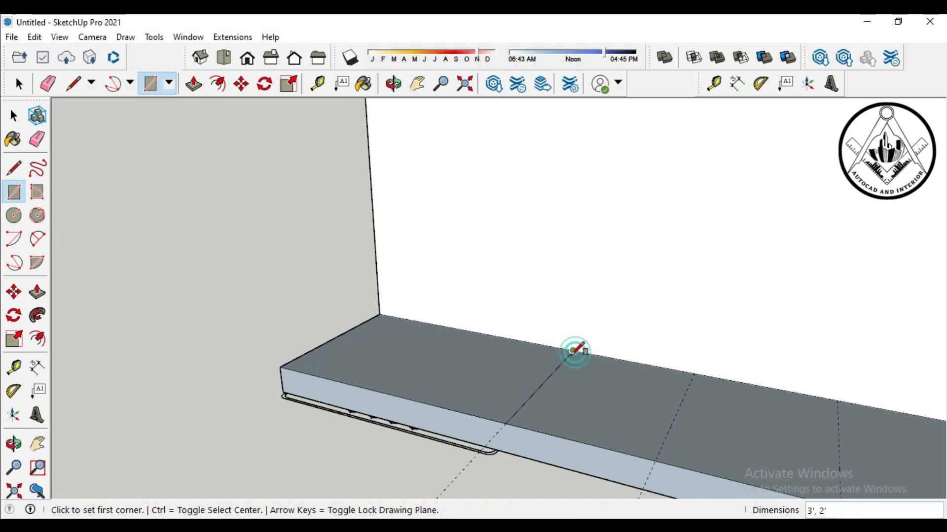
pyautogui.click(507, 423)
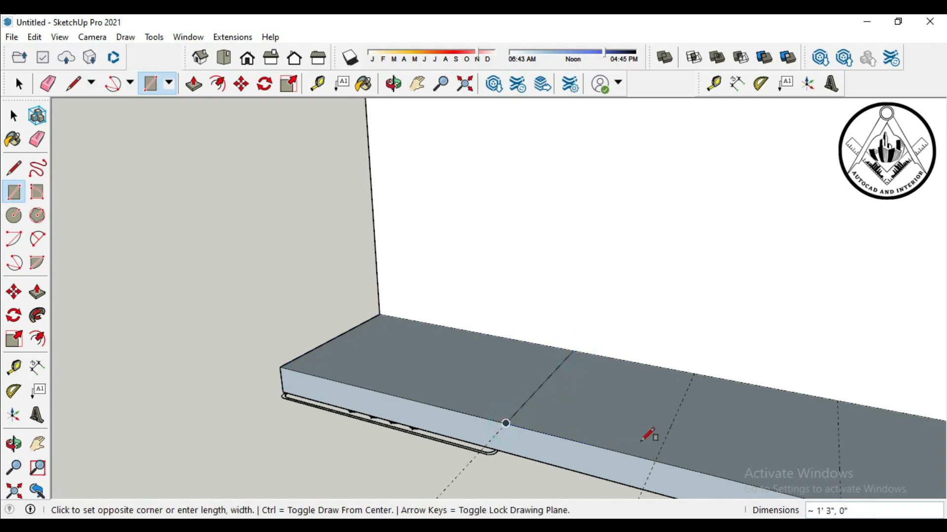
pyautogui.click(693, 373)
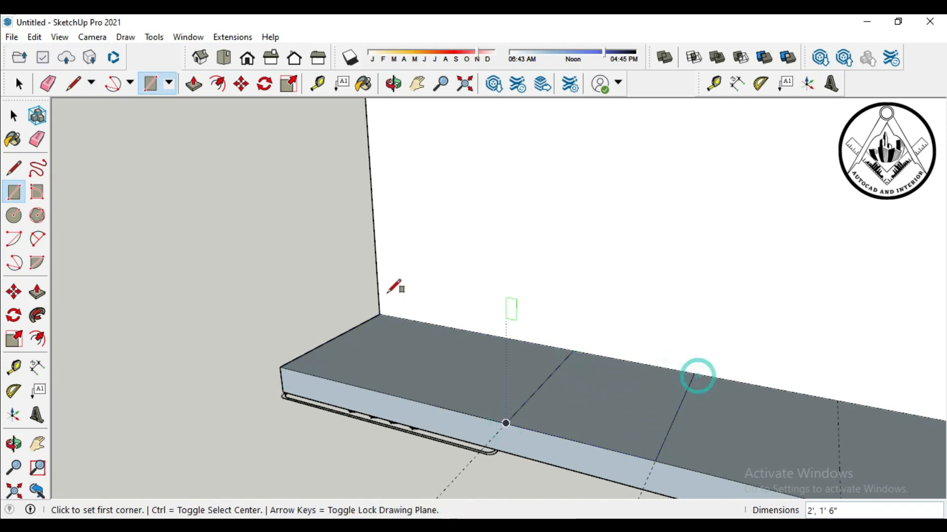
pyautogui.scroll(-2, 392, 282)
pyautogui.scroll(1, 599, 383)
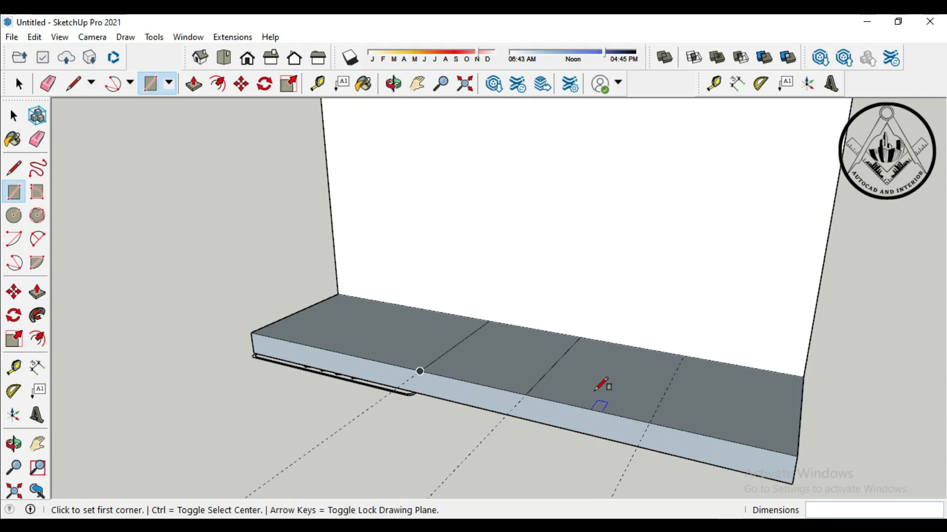
# Step: Draw two adjoining 2' by 1' 6" rectangles on the base's top, covering the remaining sections up to the sink end
pyautogui.click(526, 394)
pyautogui.click(689, 356)
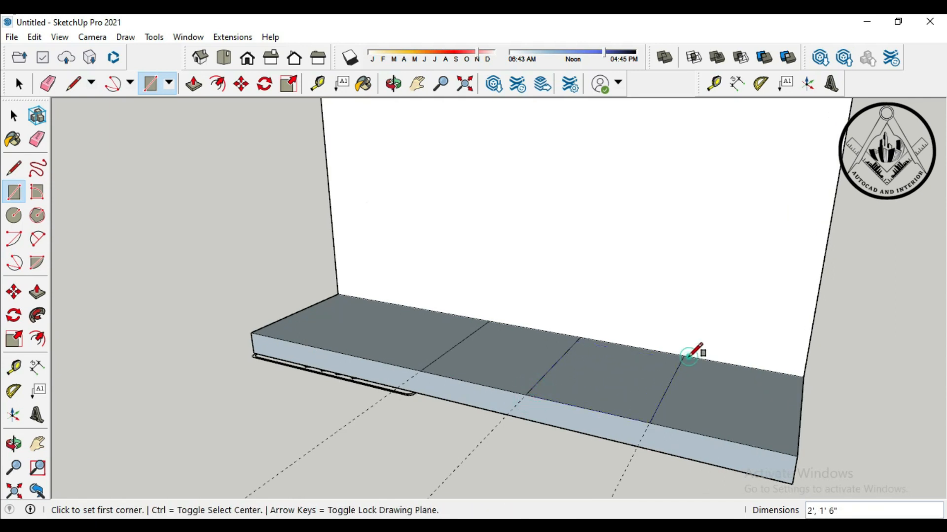
pyautogui.click(649, 422)
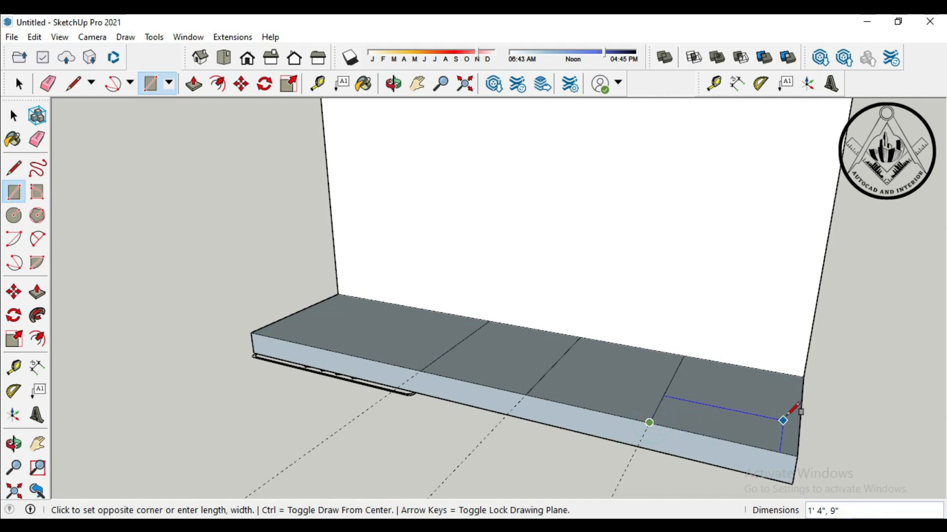
pyautogui.click(804, 377)
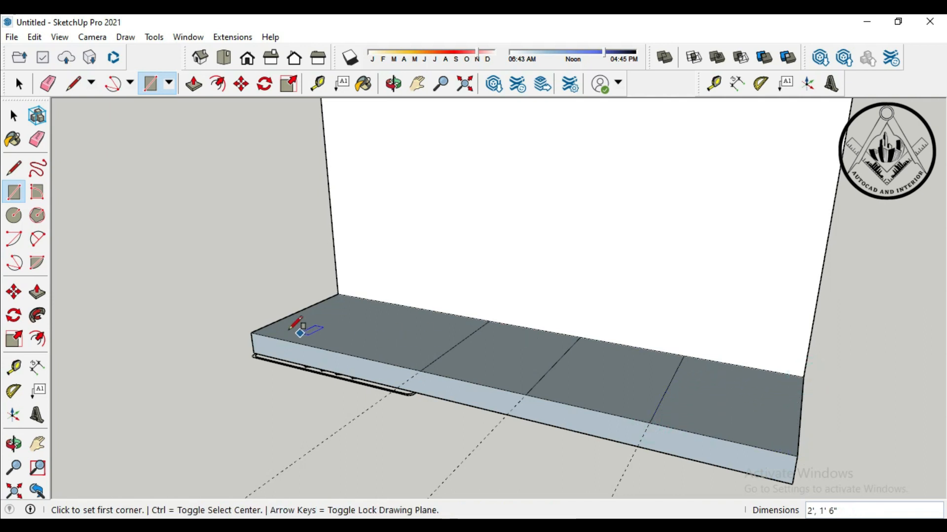
# Step: Push/Pull the 3' wide section at the stove end up 1' 6", and raise its top another 1'
pyautogui.click(45, 292)
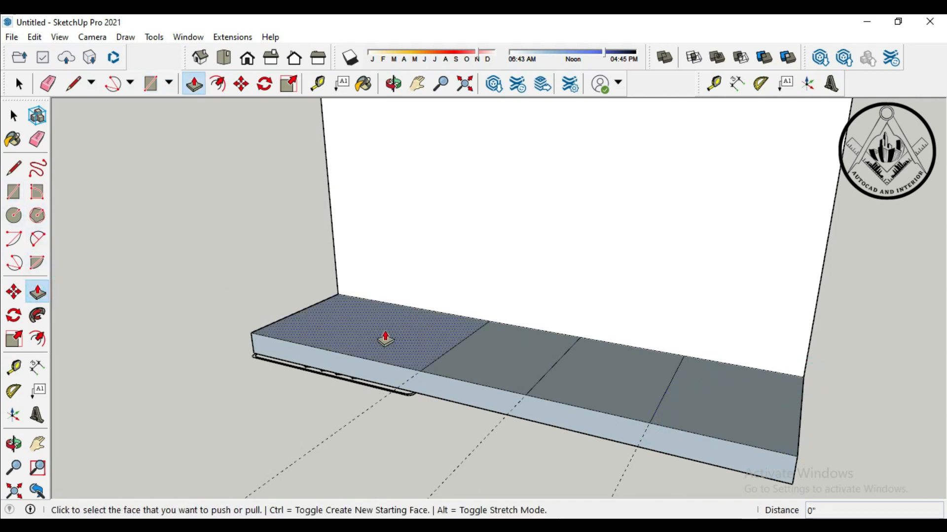
pyautogui.click(381, 339)
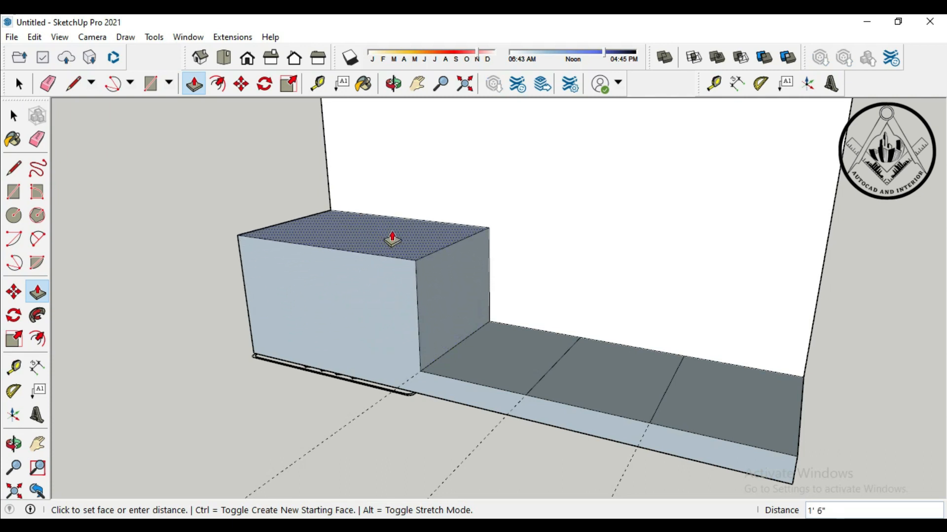
pyautogui.click(371, 220)
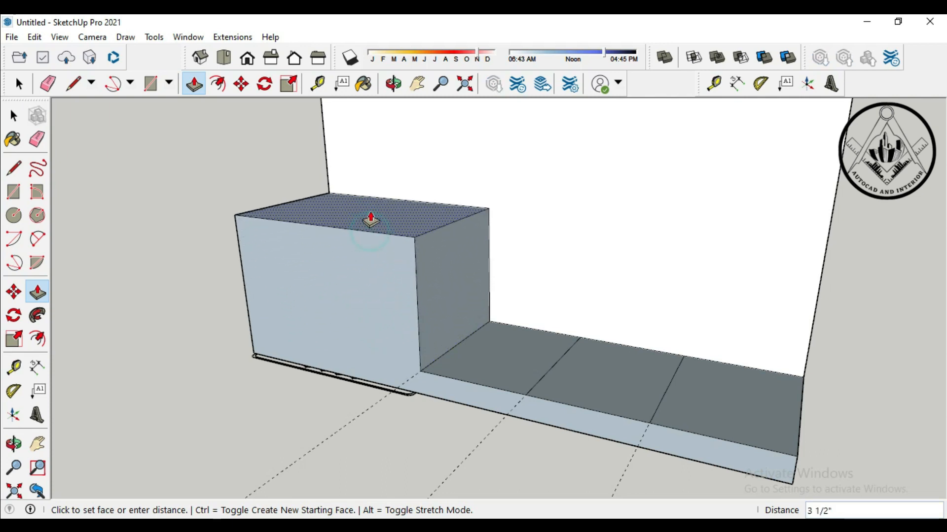
pyautogui.press('Return')
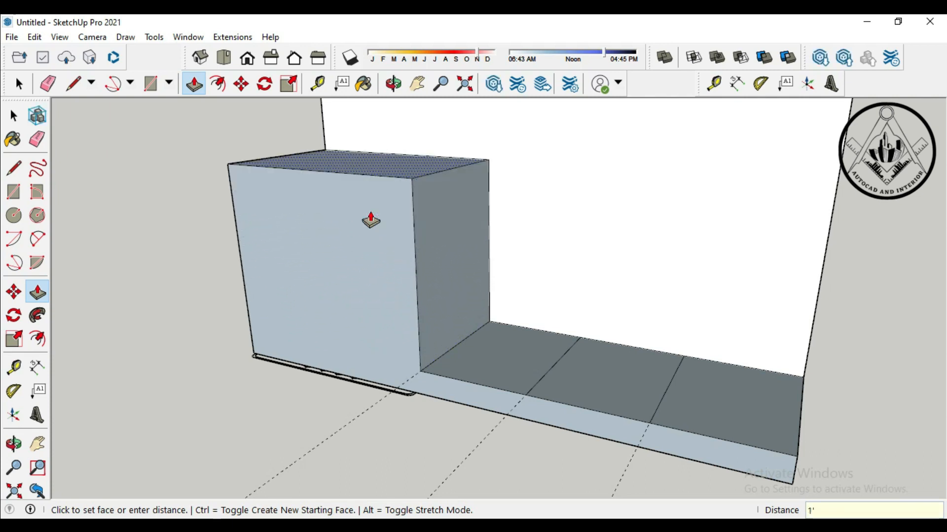
# Step: Draw a 3' horizontal line across the raised cabinet's front at the height of the base's top edge
pyautogui.click(14, 168)
pyautogui.click(420, 370)
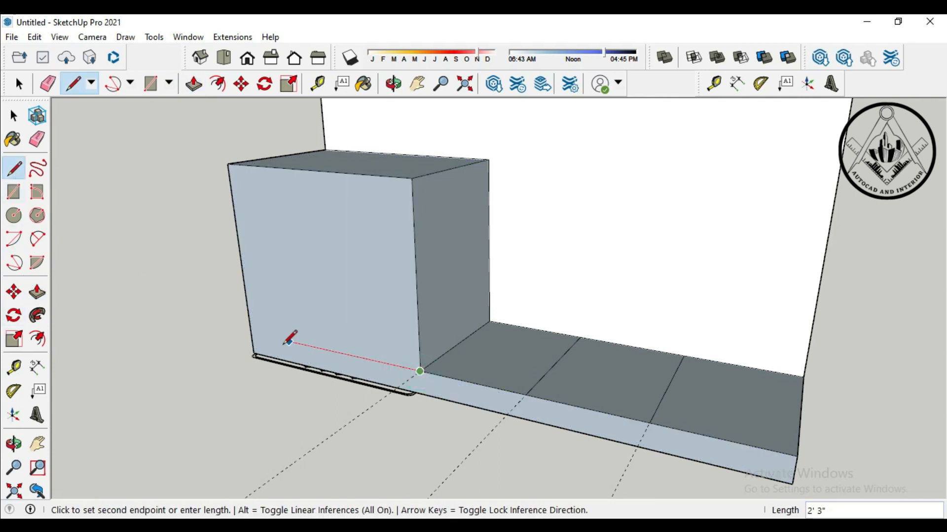
pyautogui.click(251, 333)
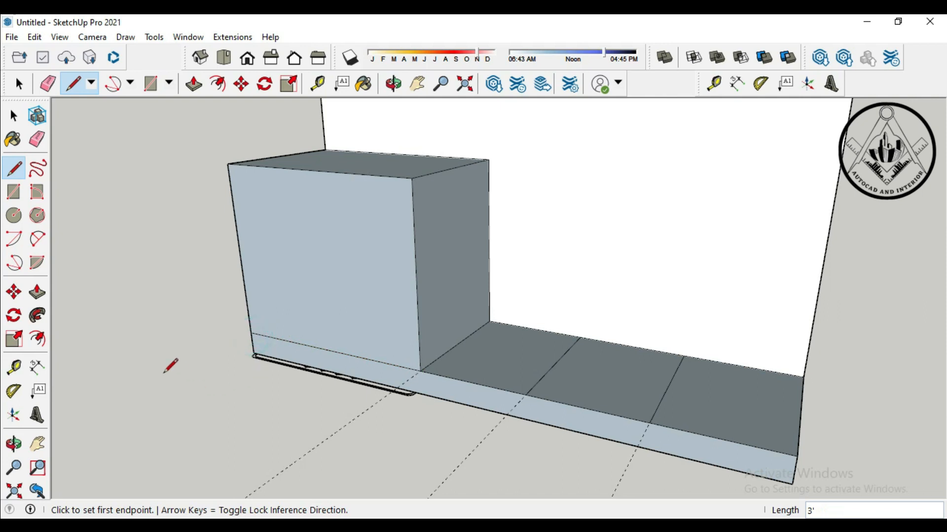
pyautogui.click(19, 84)
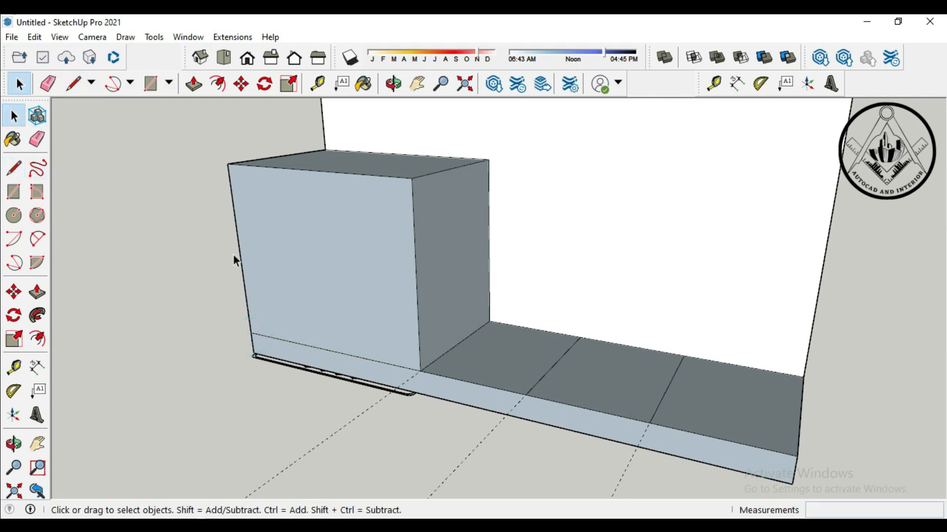
# Step: Push/Pull the other three base sections up 2' 6", level with the top of the stove-end cabinet
pyautogui.click(37, 292)
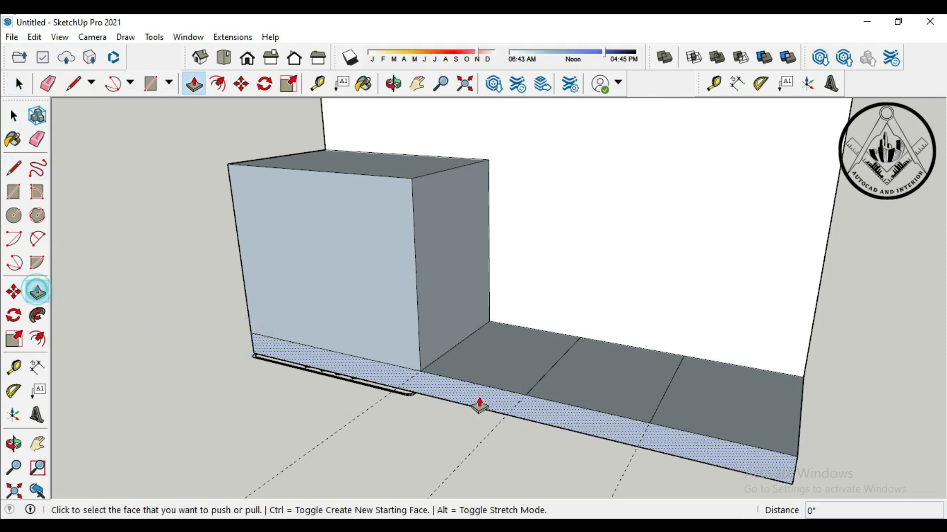
pyautogui.click(480, 371)
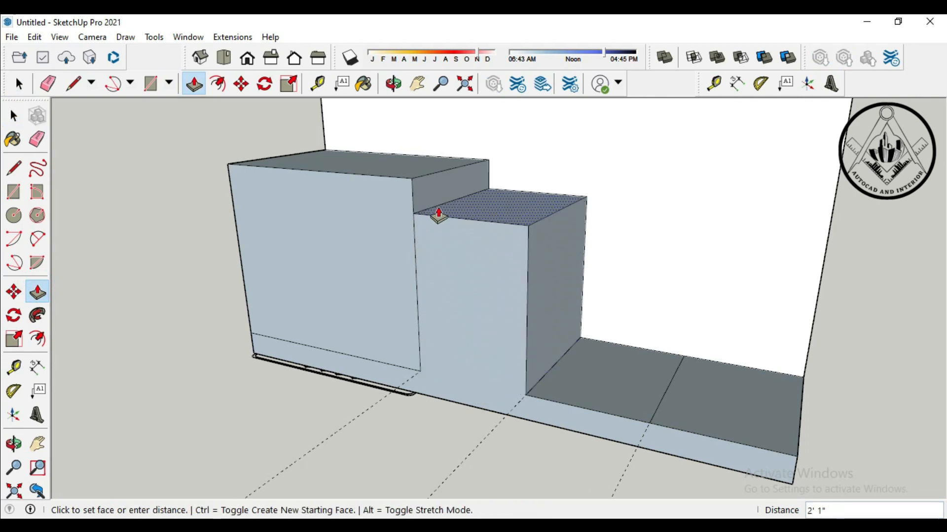
pyautogui.click(426, 184)
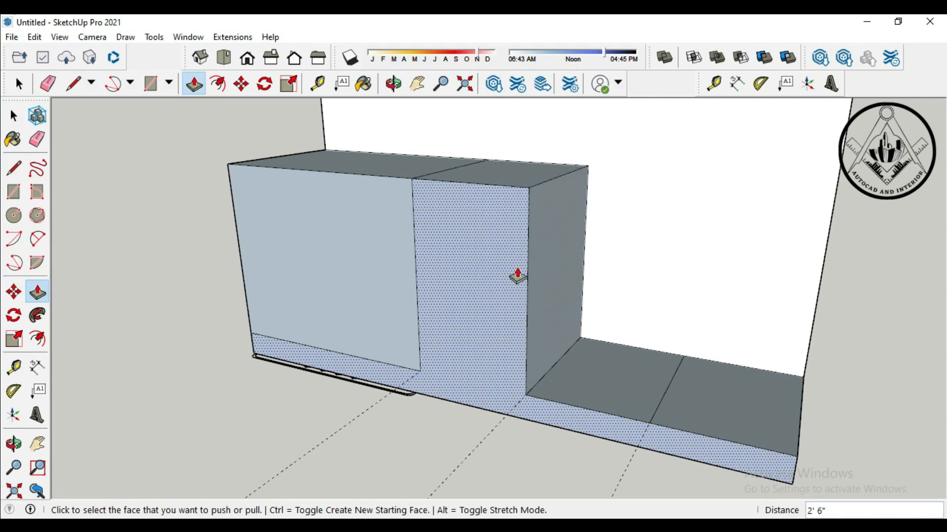
pyautogui.click(593, 388)
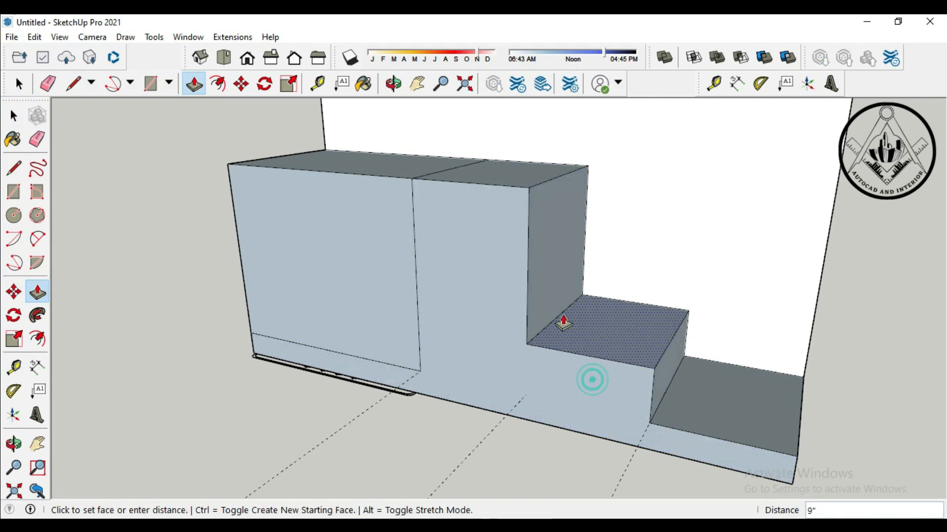
pyautogui.click(526, 192)
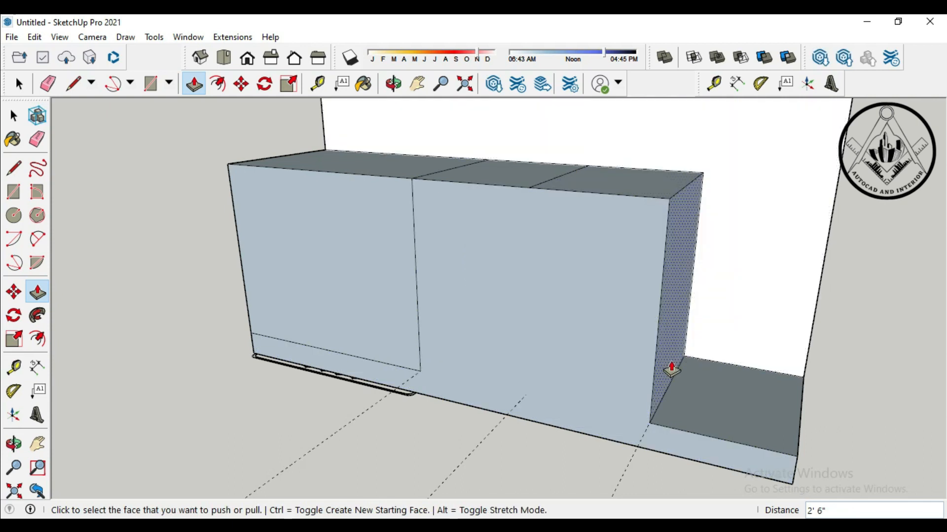
pyautogui.click(733, 422)
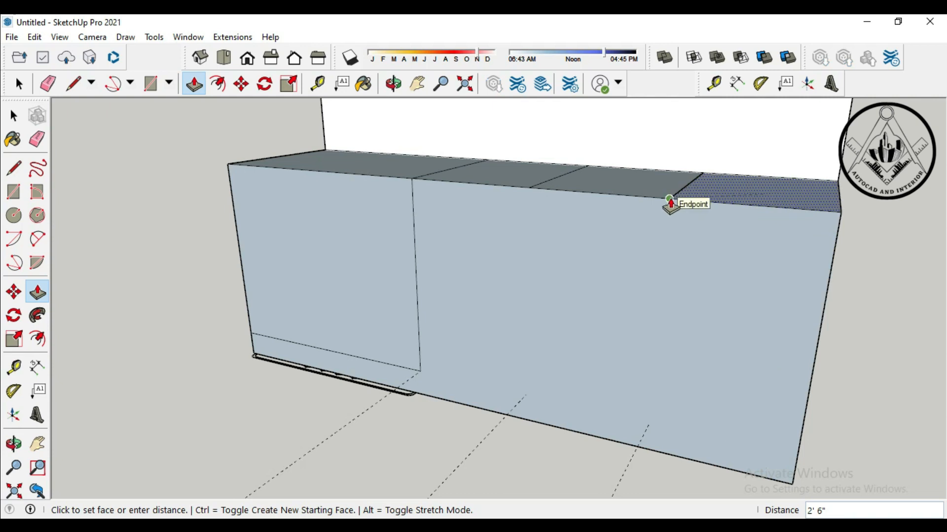
pyautogui.click(670, 203)
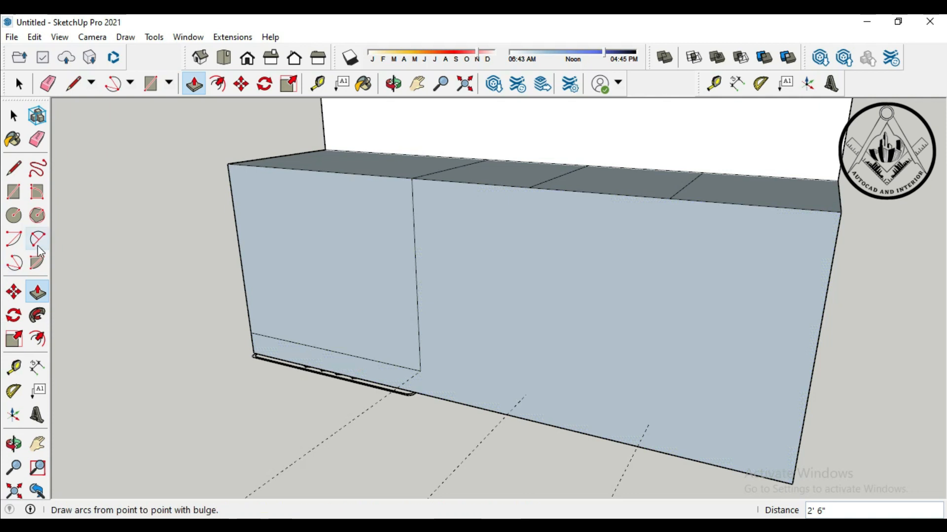
# Step: Continue the base line 4' 6" across the cabinet front to the sink end, and delete all the guides
pyautogui.click(14, 168)
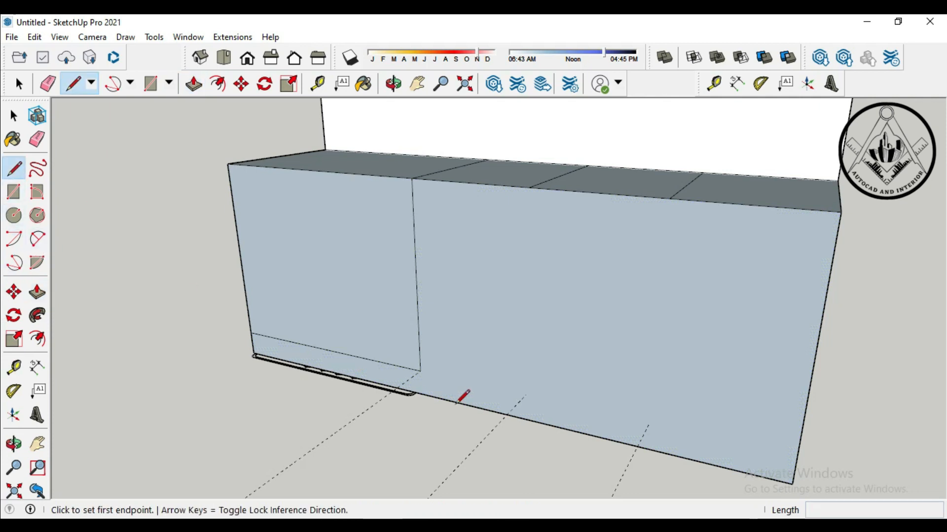
pyautogui.click(420, 370)
pyautogui.click(796, 457)
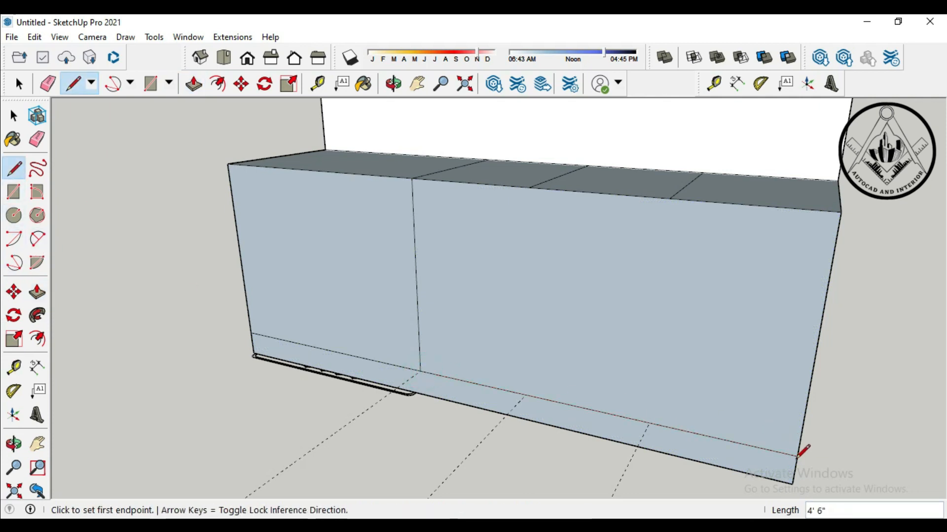
pyautogui.scroll(-5, 199, 378)
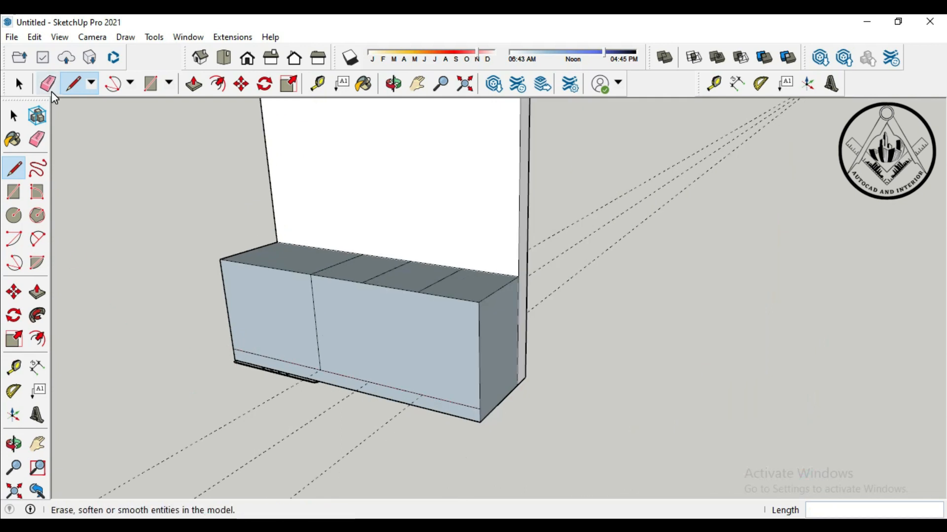
pyautogui.click(20, 86)
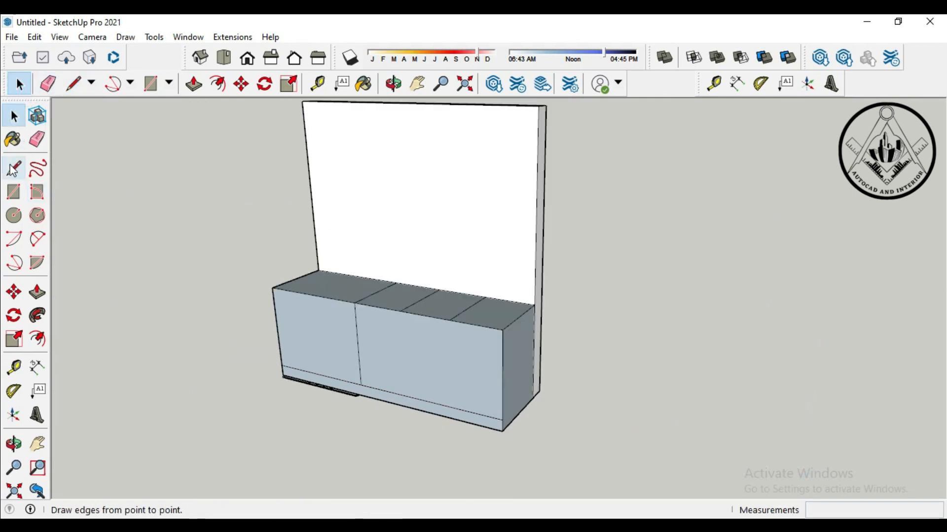
# Step: Draw base-height lines across both end faces of the cabinet block, from the front corner to the wall
pyautogui.click(73, 84)
pyautogui.moveTo(554, 420); pyautogui.dragTo(453, 439, button='middle')
pyautogui.click(465, 419)
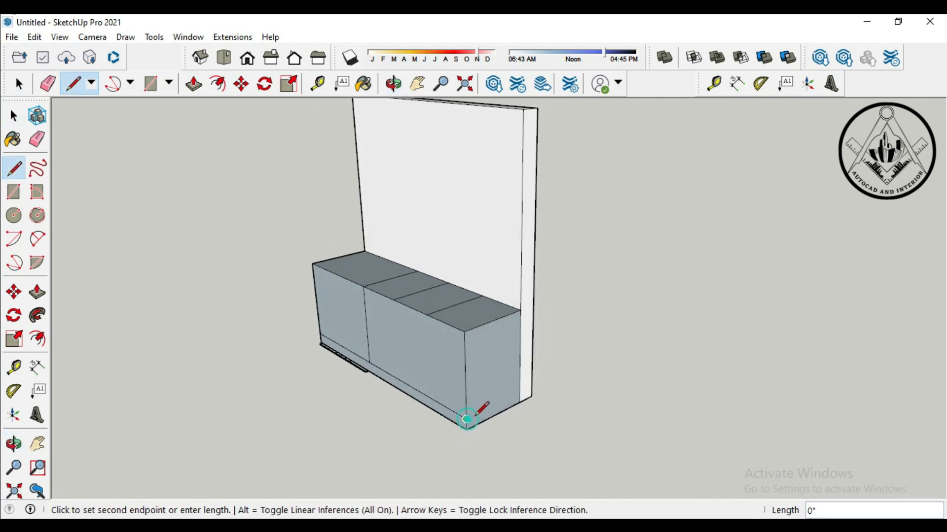
pyautogui.click(519, 392)
pyautogui.scroll(-3, 596, 391)
pyautogui.moveTo(383, 421)
pyautogui.mouseDown(button='middle')
pyautogui.moveTo(453, 447)
pyautogui.moveTo(725, 421)
pyautogui.moveTo(433, 443)
pyautogui.moveTo(563, 436)
pyautogui.moveTo(591, 452)
pyautogui.moveTo(523, 453)
pyautogui.mouseUp(button='middle')
pyautogui.scroll(5, 569, 429)
pyautogui.click(490, 434)
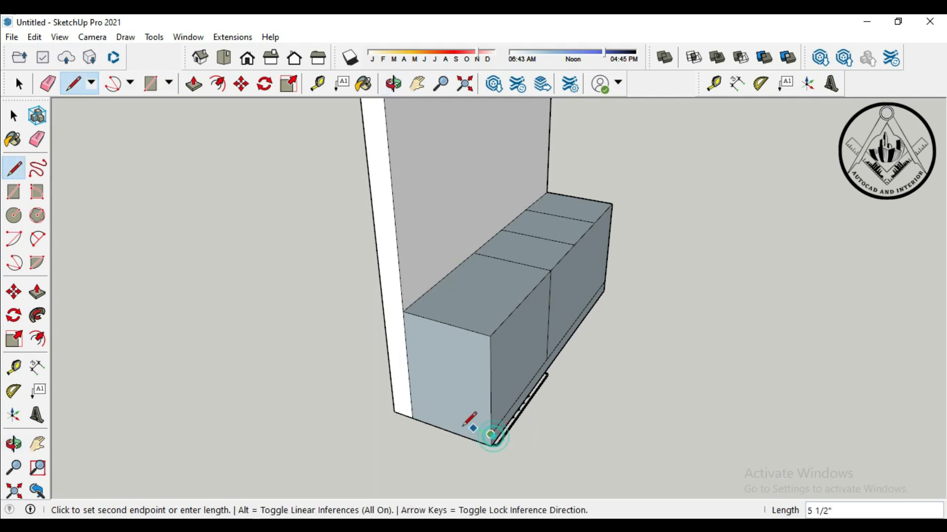
pyautogui.click(412, 407)
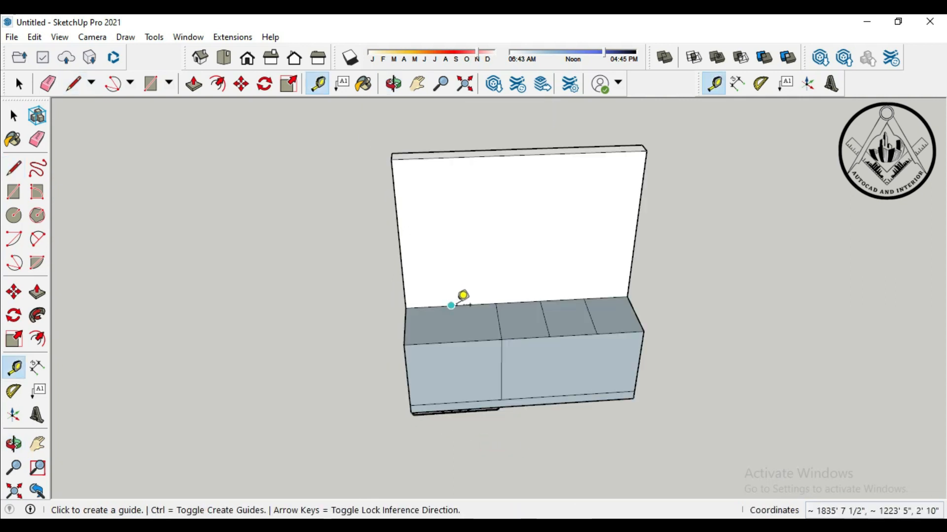
# Step: Place a horizontal guide on the back wall, 2' above the counter's back edge
pyautogui.click(451, 306)
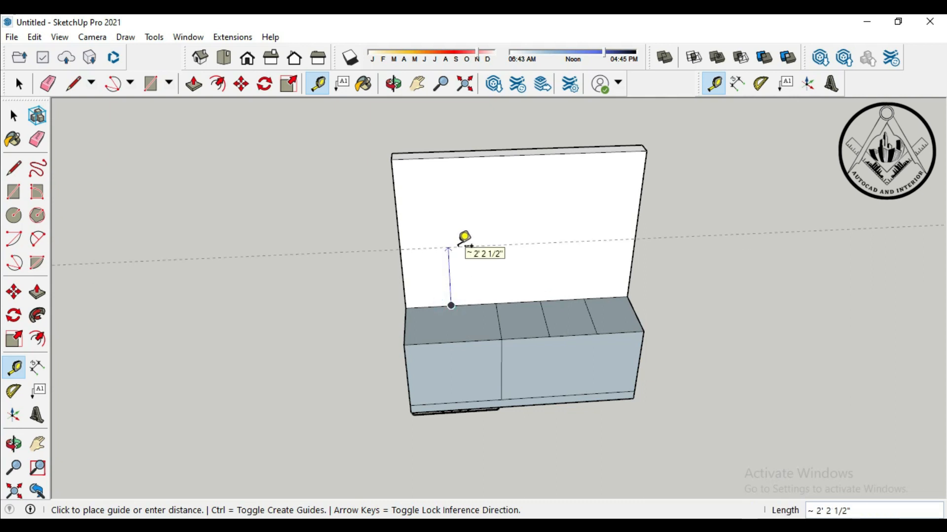
pyautogui.write("2'")
pyautogui.press('Return')
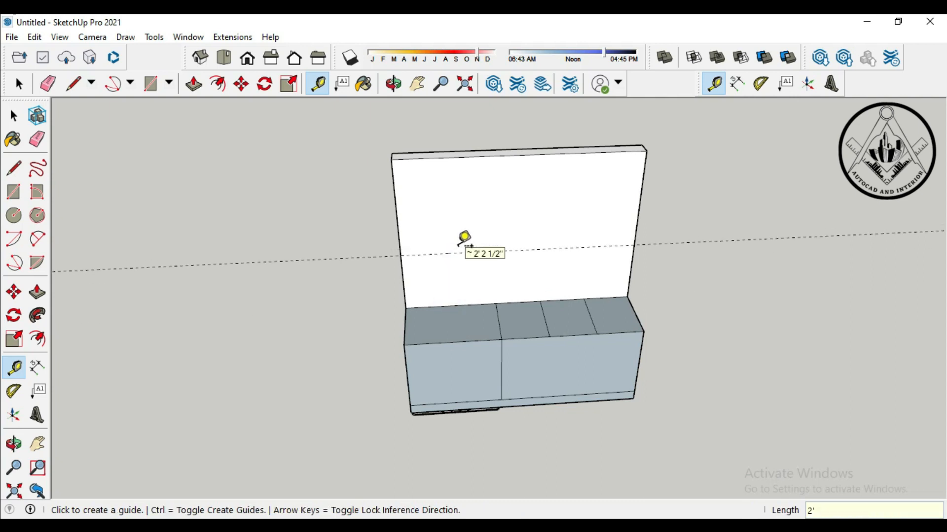
# Step: Draw a 7' 6" by 2' rectangle over the entire counter top, from the back stove-end corner to the opposite front corner
pyautogui.scroll(1, 361, 310)
pyautogui.scroll(1, 360, 309)
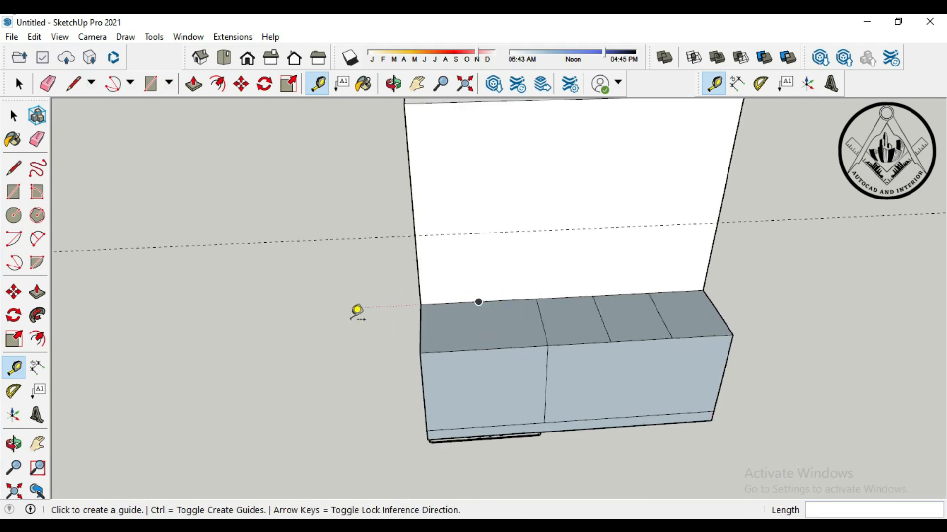
pyautogui.click(15, 194)
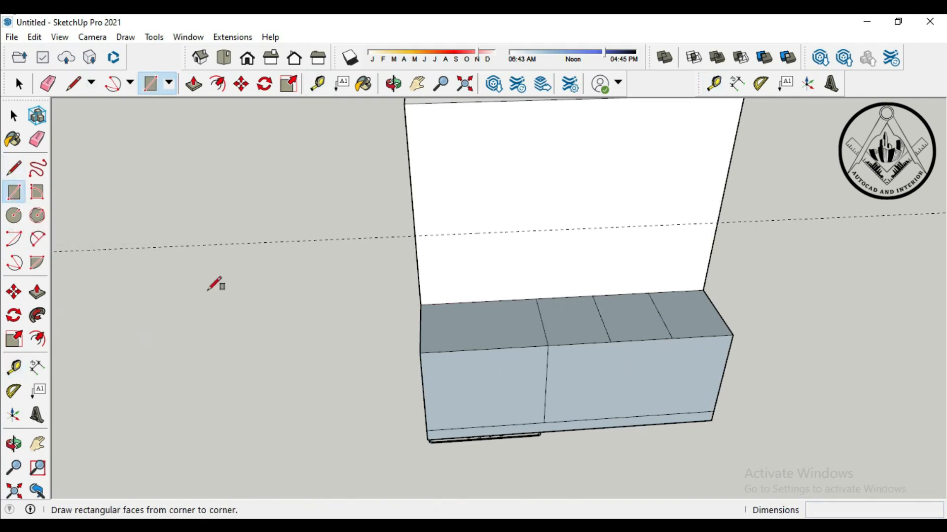
pyautogui.click(420, 305)
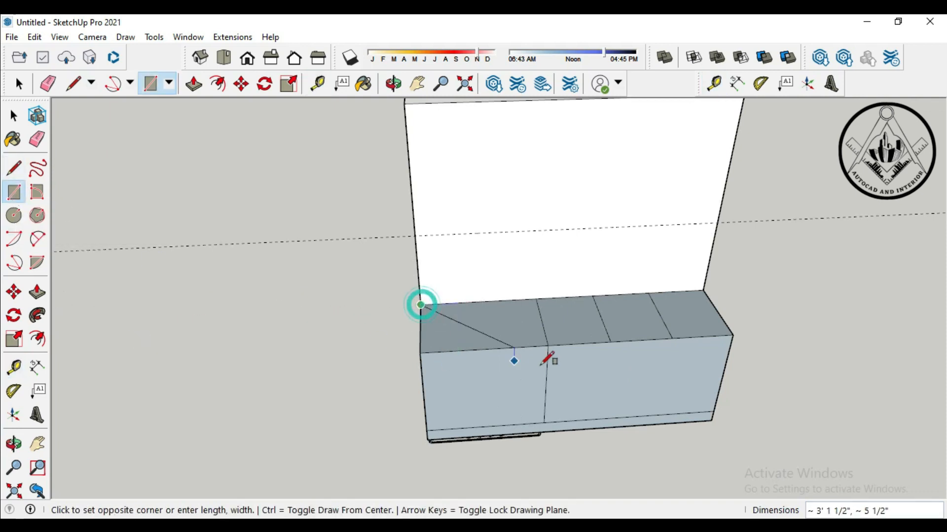
pyautogui.click(732, 335)
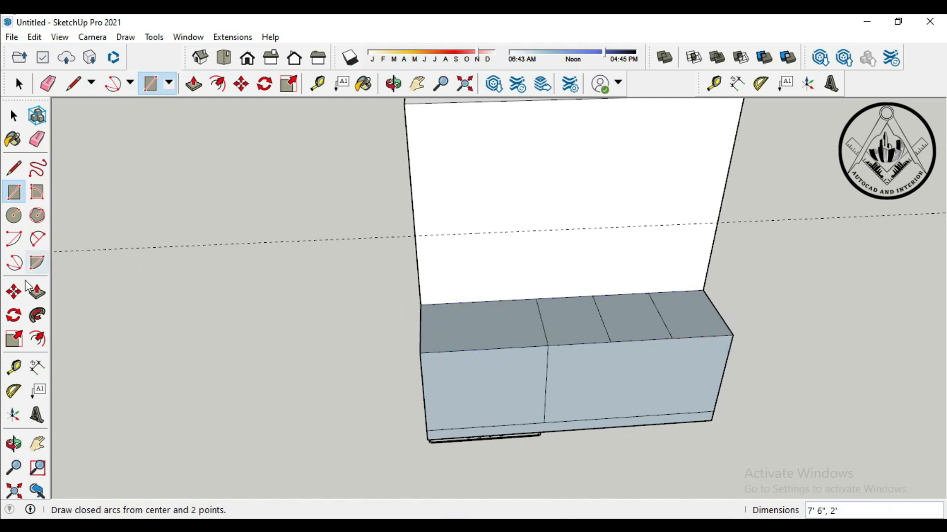
pyautogui.click(37, 292)
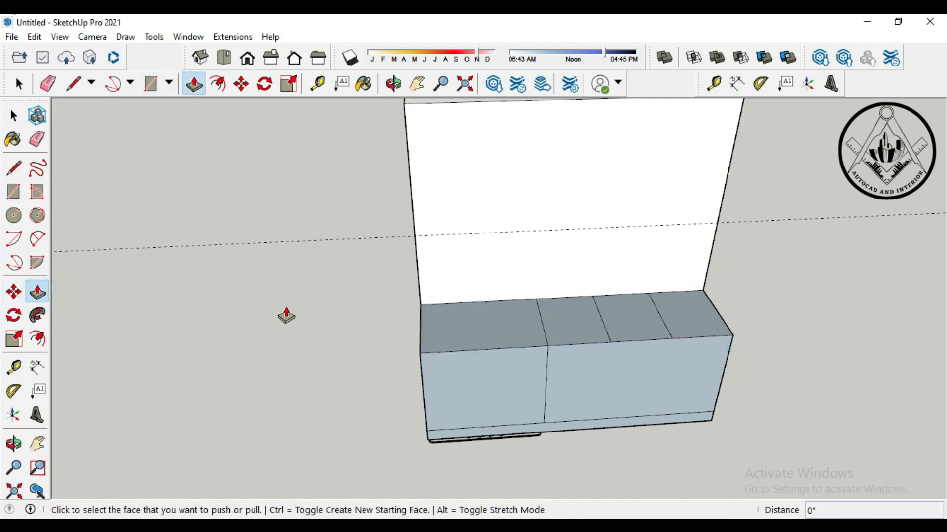
# Step: Copy the counter top's outline edges at the front stove-end corner and the back sink-end corner, and paste them in front of the cabinet
pyautogui.click(14, 115)
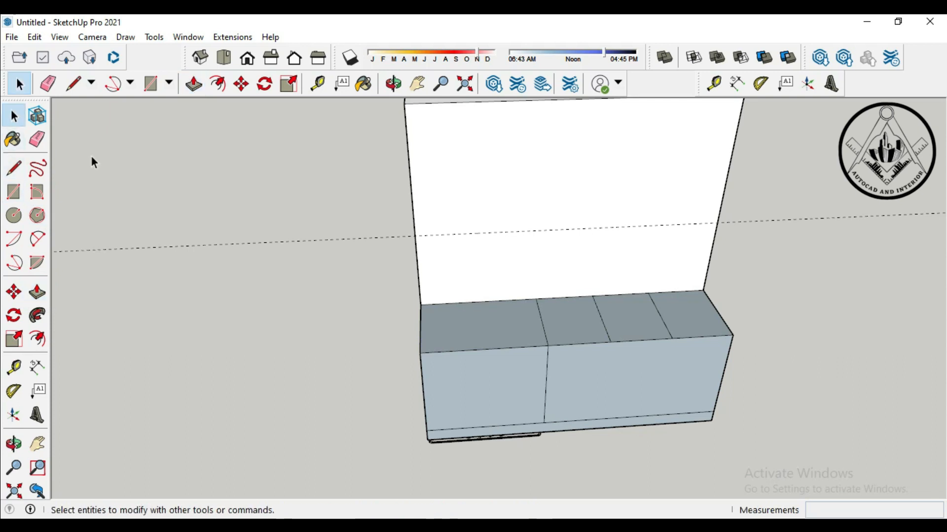
pyautogui.click(420, 330)
pyautogui.keyDown('ctrl'); pyautogui.click(465, 353); pyautogui.keyUp('ctrl')
pyautogui.keyDown('ctrl'); pyautogui.click(724, 323); pyautogui.keyUp('ctrl')
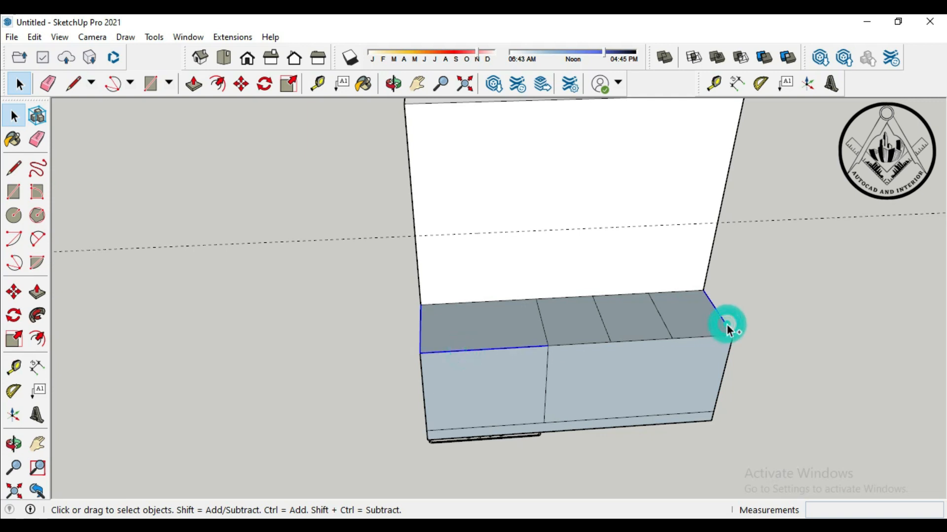
pyautogui.keyDown('ctrl'); pyautogui.click(690, 292); pyautogui.keyUp('ctrl')
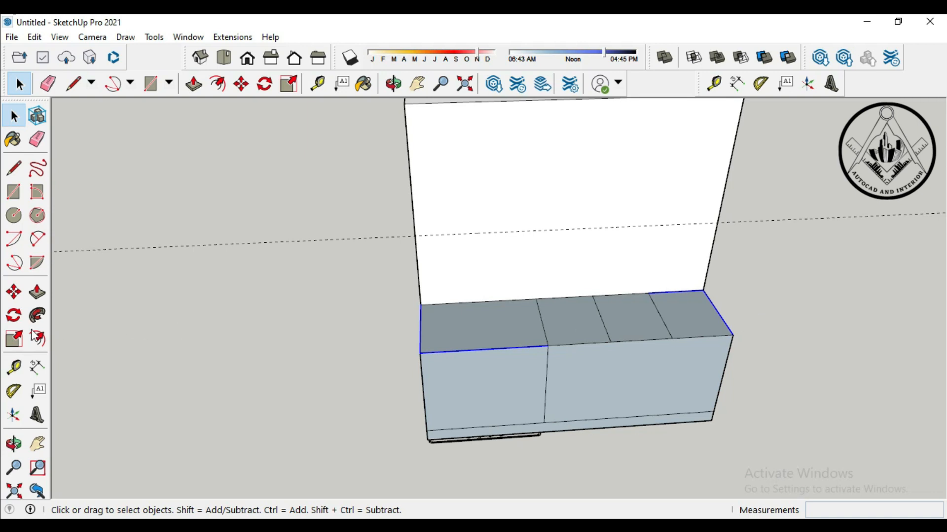
pyautogui.click(14, 292)
pyautogui.scroll(-3, 253, 258)
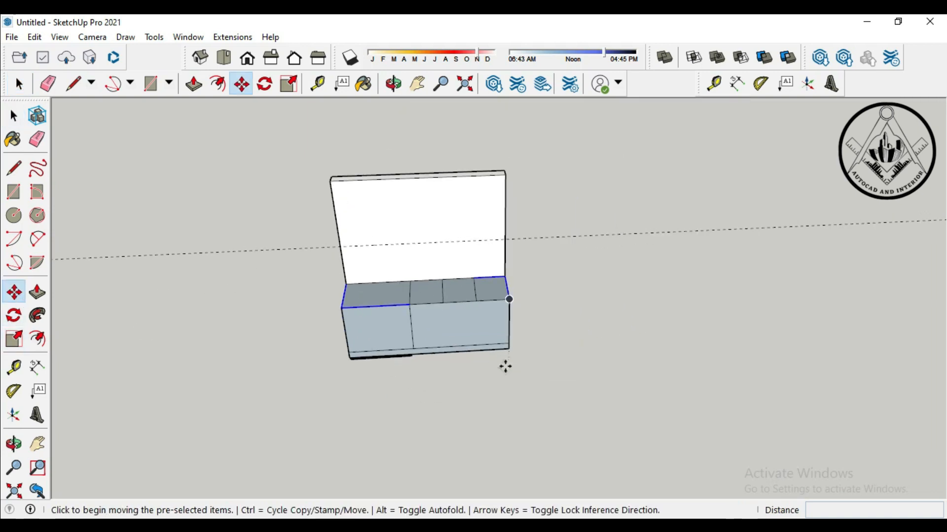
pyautogui.hotkey('ctrl', 'c')
pyautogui.hotkey('ctrl', 'v')
pyautogui.click(356, 458)
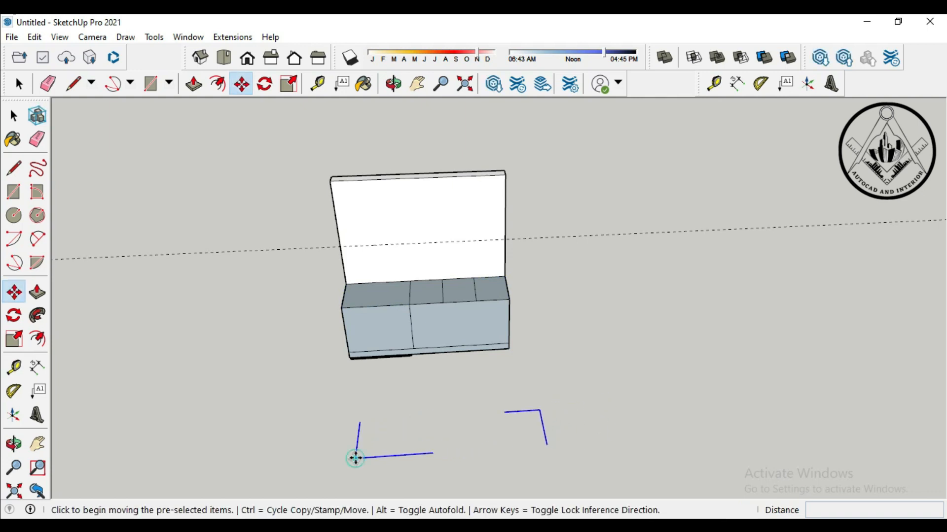
# Step: Draw a 7' 6" by 2' rectangle between the pasted corner edges and extrude it 1" into a counter slab
pyautogui.click(14, 192)
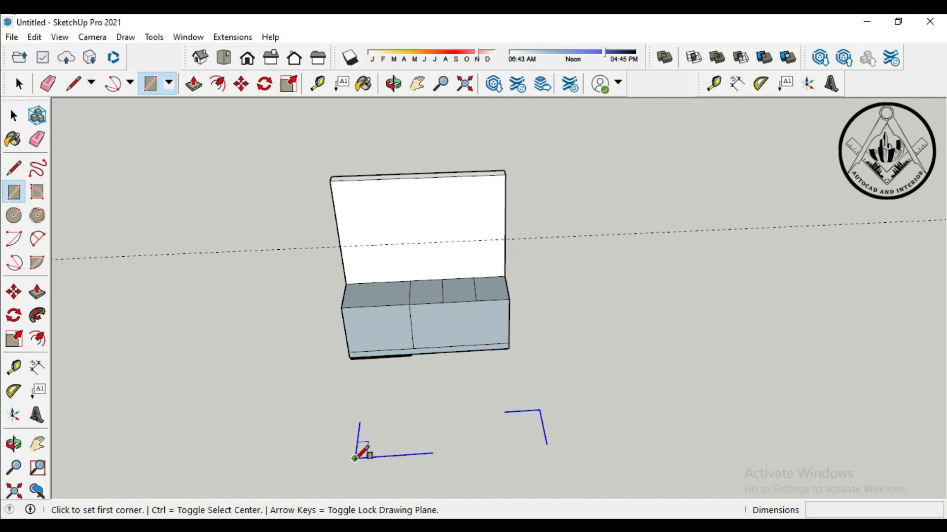
pyautogui.click(354, 458)
pyautogui.click(541, 410)
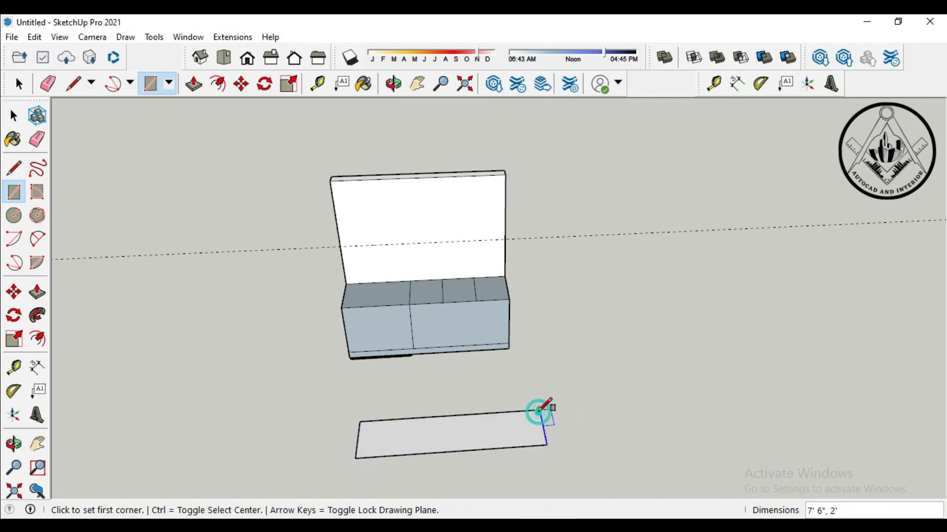
pyautogui.click(38, 292)
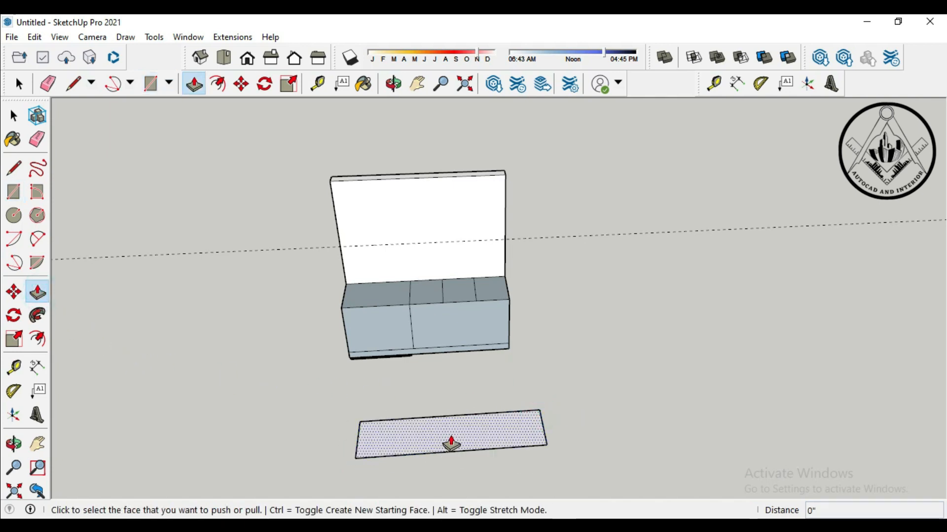
pyautogui.click(450, 438)
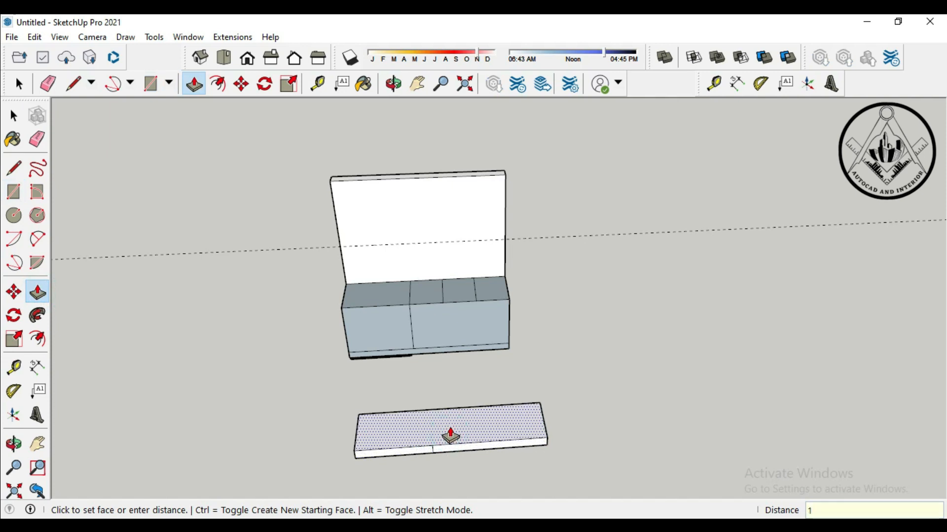
pyautogui.click(450, 437)
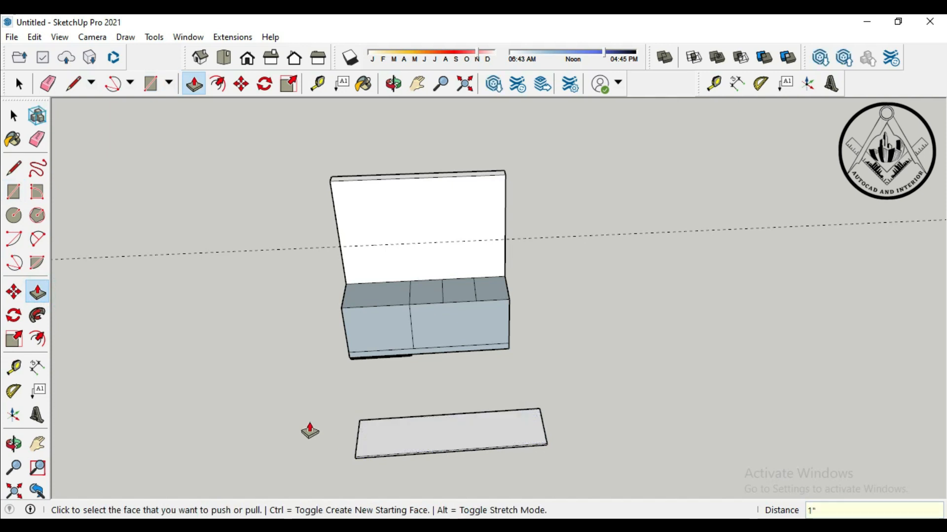
# Step: Move the entire counter slab by its lower front stove-end corner onto the matching top corner of the cabinet block
pyautogui.click(19, 84)
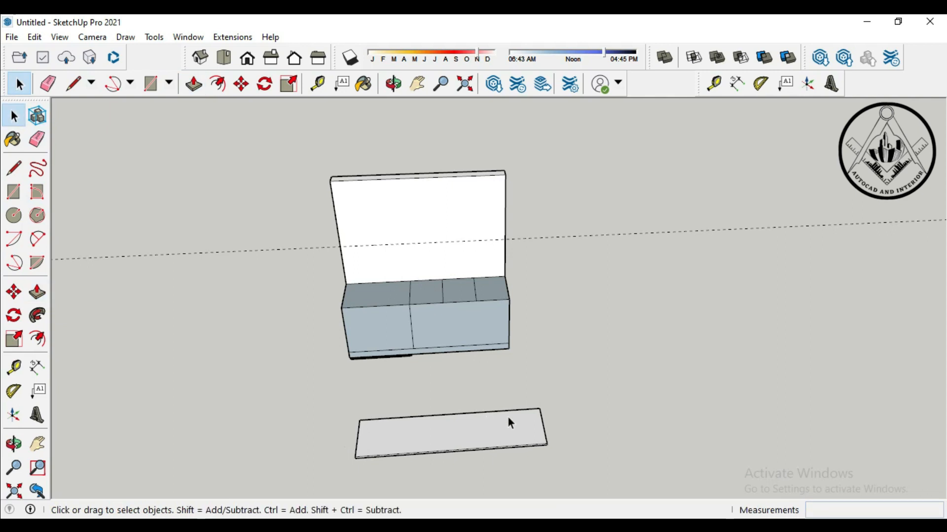
pyautogui.moveTo(567, 467); pyautogui.dragTo(324, 391)
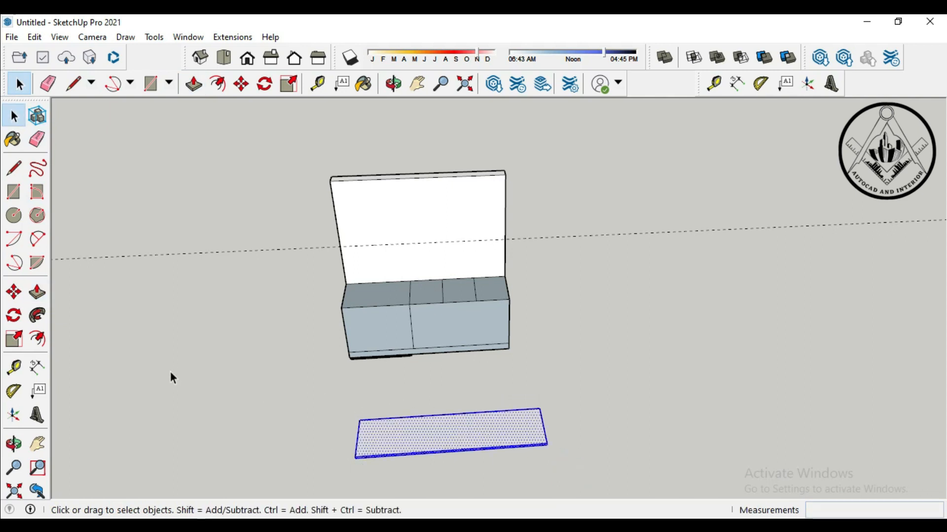
pyautogui.click(19, 293)
pyautogui.click(19, 296)
pyautogui.scroll(5, 359, 461)
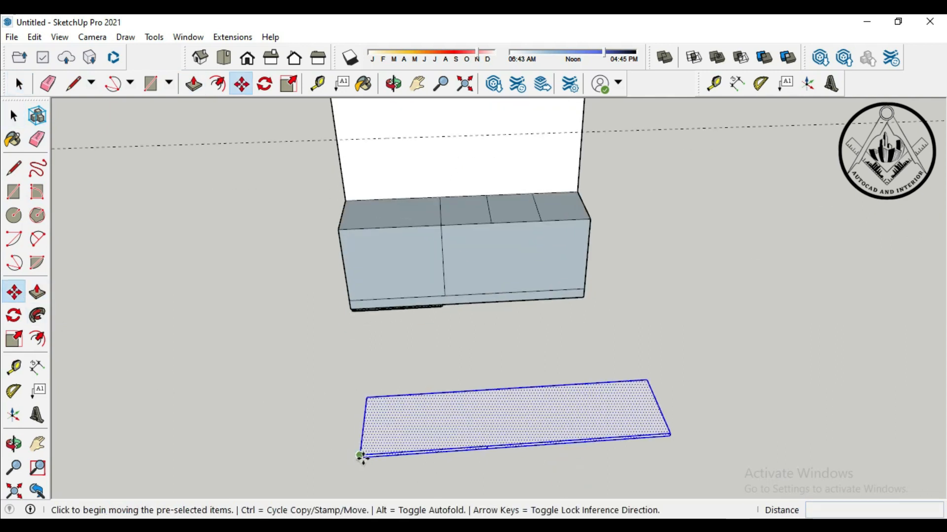
pyautogui.scroll(2, 359, 462)
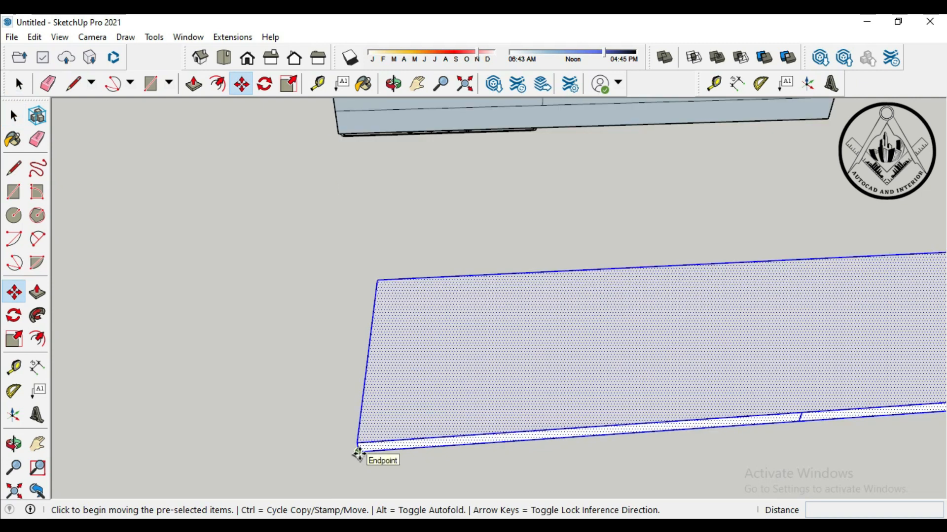
pyautogui.click(359, 454)
pyautogui.scroll(-5, 398, 438)
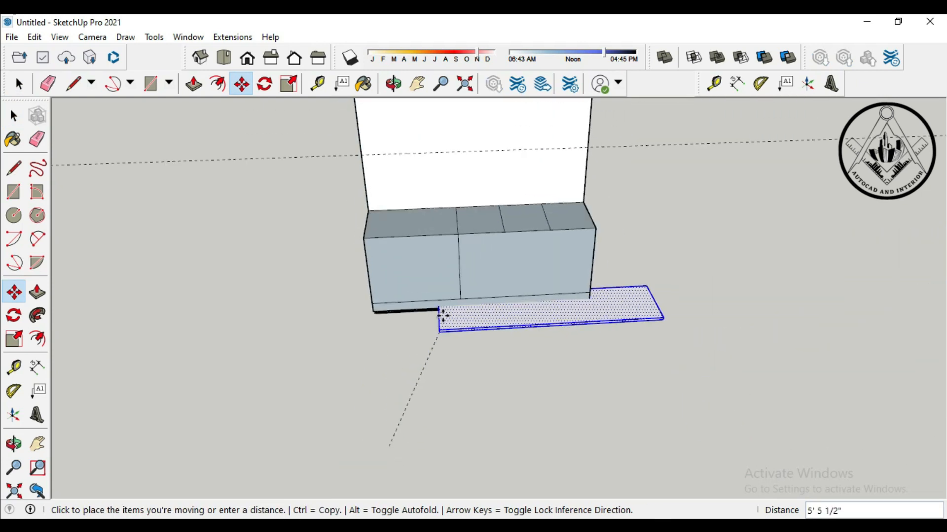
pyautogui.scroll(5, 365, 219)
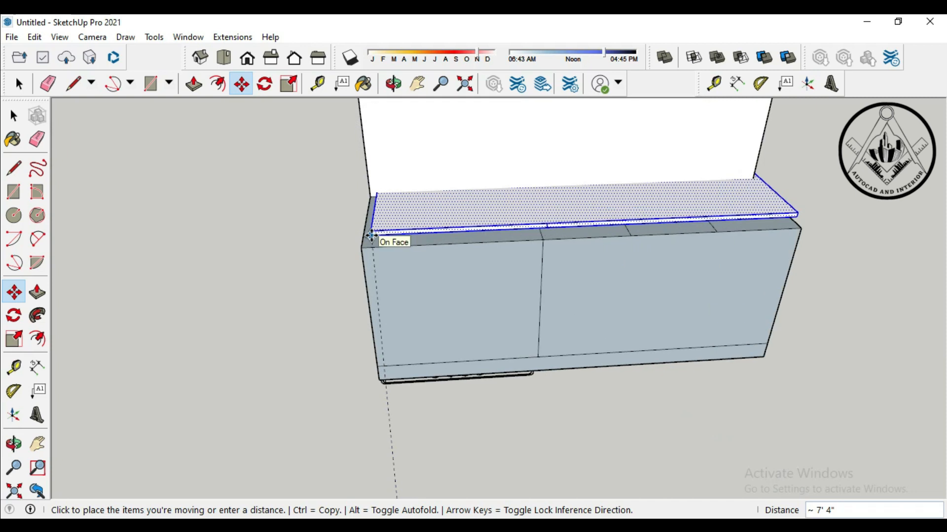
pyautogui.scroll(2, 371, 237)
pyautogui.click(361, 252)
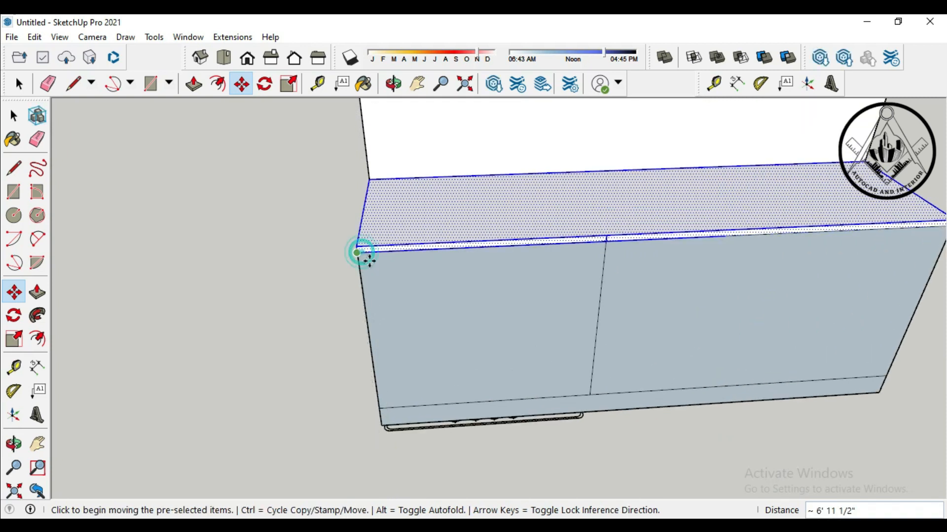
pyautogui.scroll(-2, 349, 321)
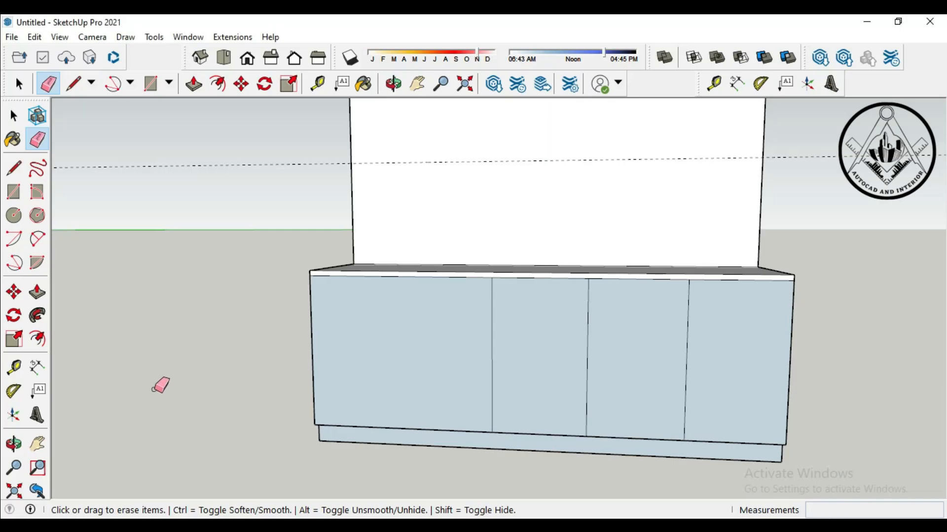
# Step: Place a horizontal guide on the cabinet front, 15" above the base line
pyautogui.click(14, 367)
pyautogui.click(384, 427)
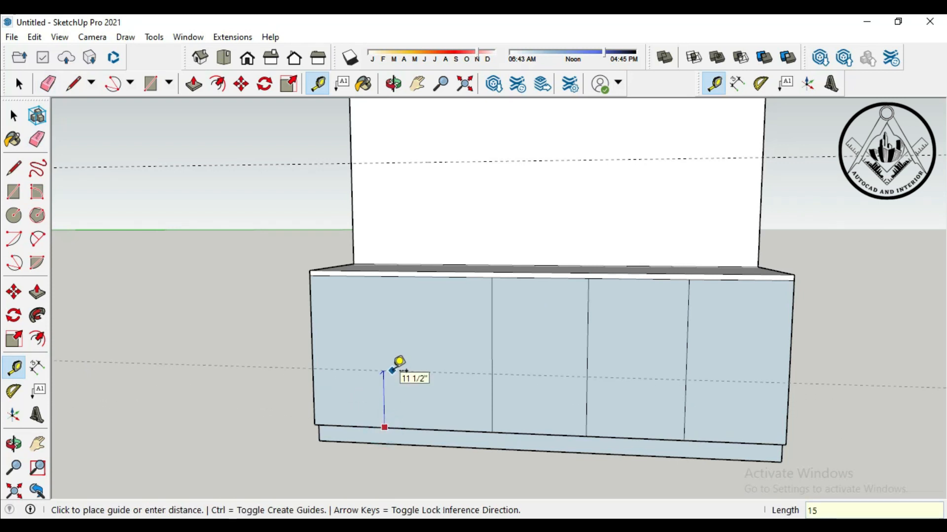
pyautogui.press('Return')
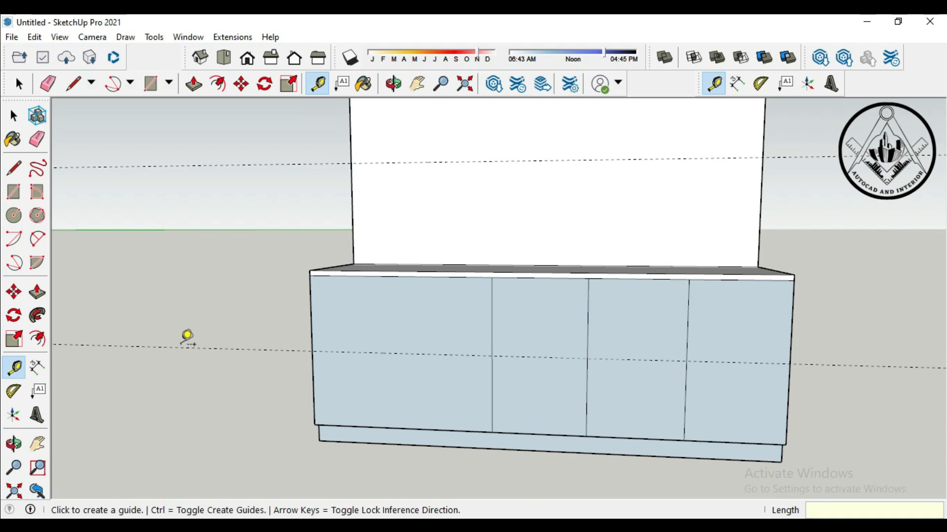
# Step: Measure the guide's height above the base line along the cabinet's stove-end edge without keeping a dimension
pyautogui.click(37, 367)
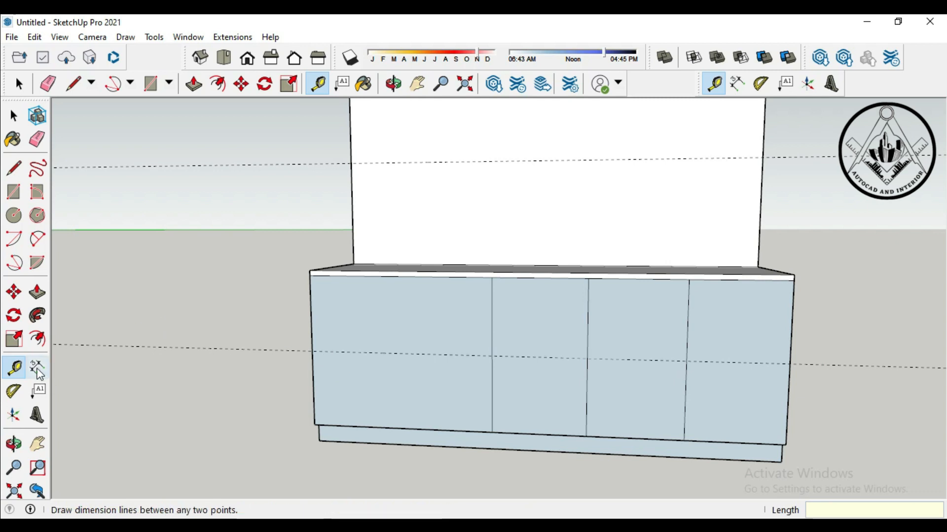
pyautogui.click(315, 422)
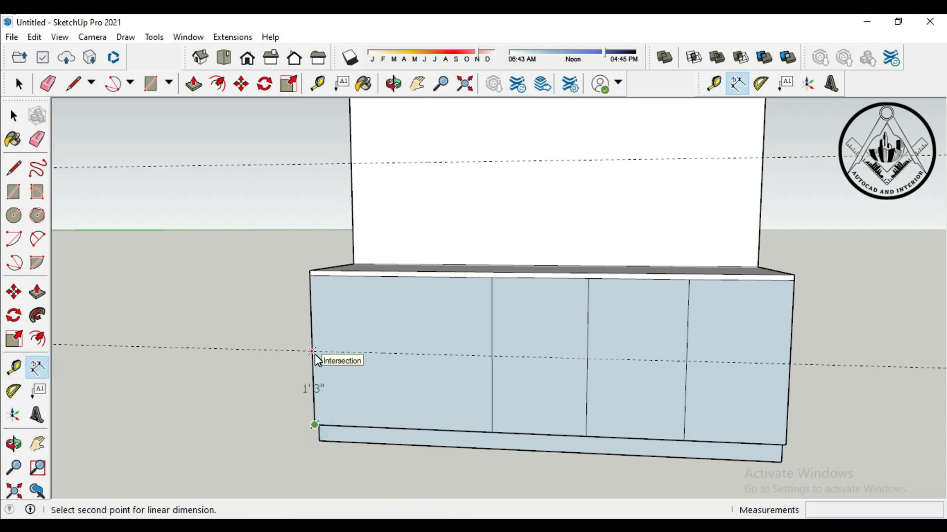
pyautogui.press('Escape')
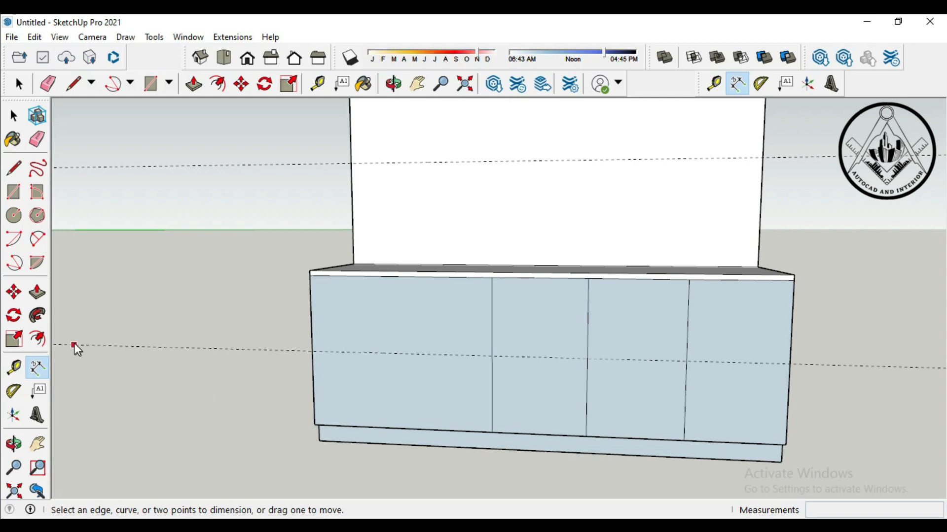
# Step: Place two more horizontal guides on the cabinet front, .4" above and .4" below the 15" guide
pyautogui.click(13, 368)
pyautogui.click(369, 353)
pyautogui.write('.4')
pyautogui.press('Return')
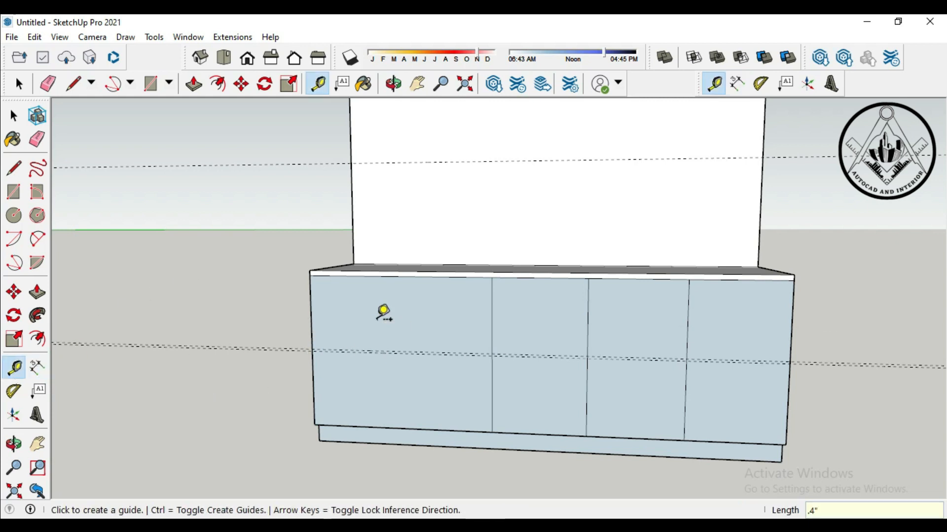
pyautogui.scroll(3, 388, 351)
pyautogui.click(392, 348)
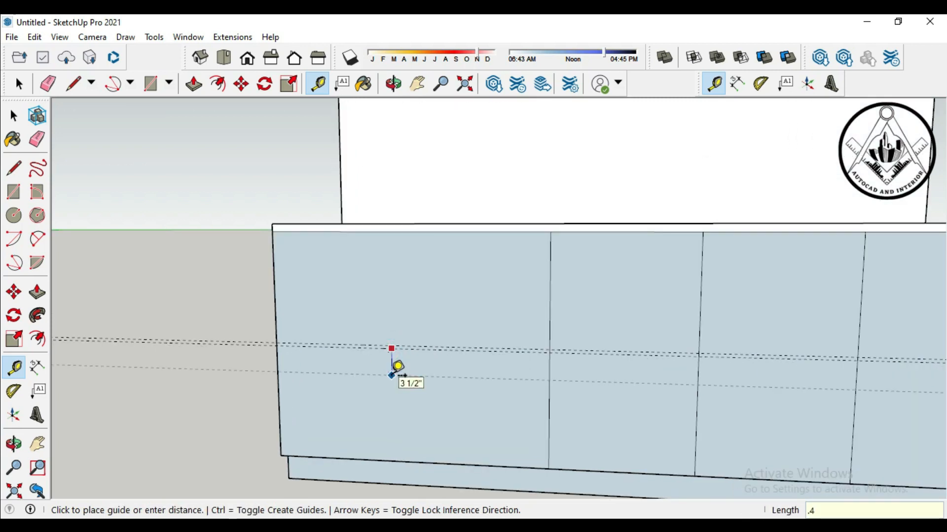
pyautogui.press('Return')
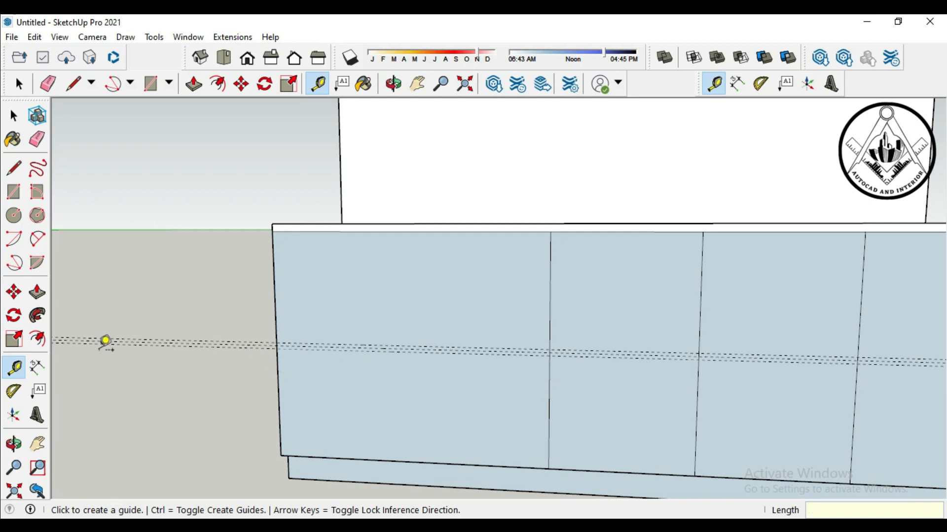
# Step: Draw a rectangle about 1" by 3' between the outer guides across the wide stove-end front panel, and erase the guides
pyautogui.click(14, 192)
pyautogui.scroll(1, 288, 373)
pyautogui.scroll(2, 288, 375)
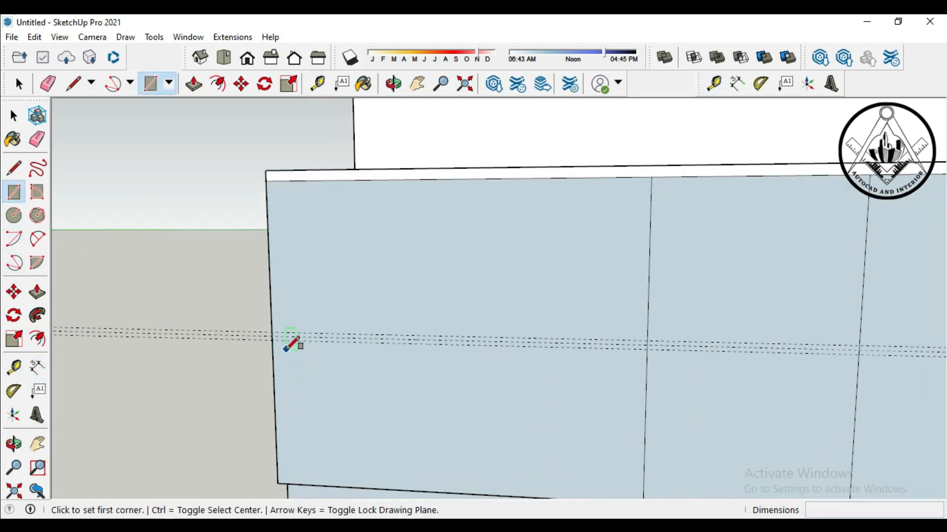
pyautogui.click(268, 329)
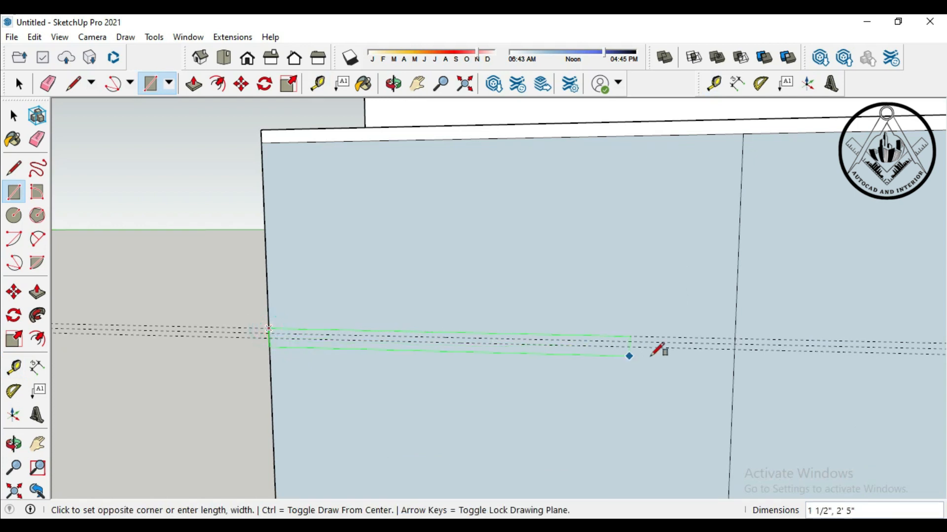
pyautogui.click(733, 350)
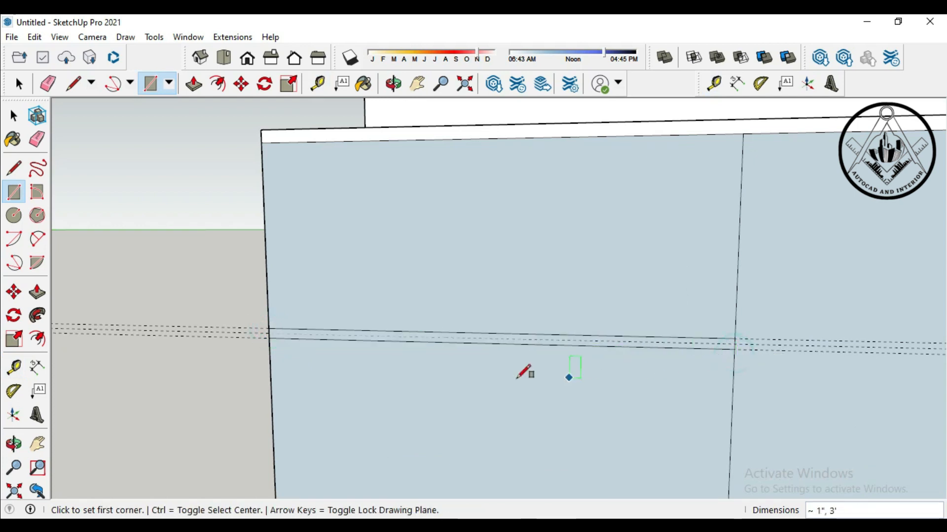
pyautogui.click(37, 140)
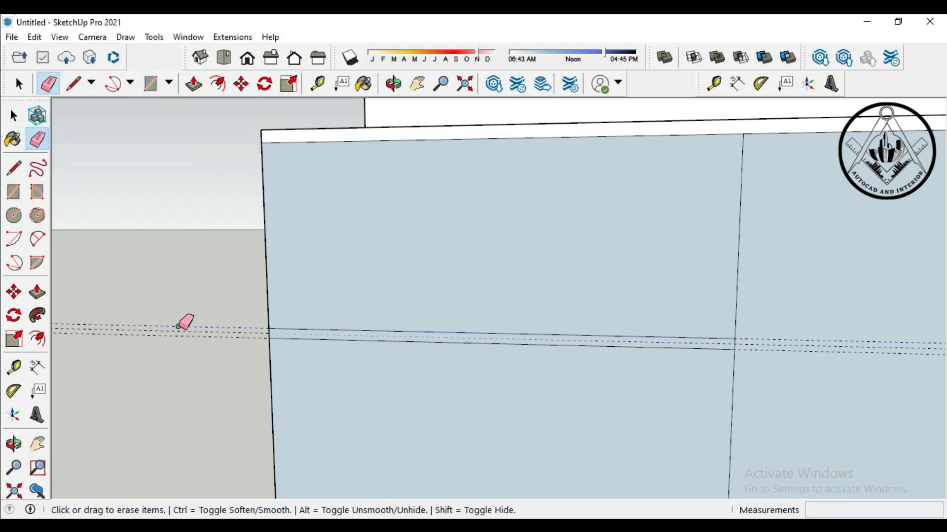
pyautogui.click(182, 334)
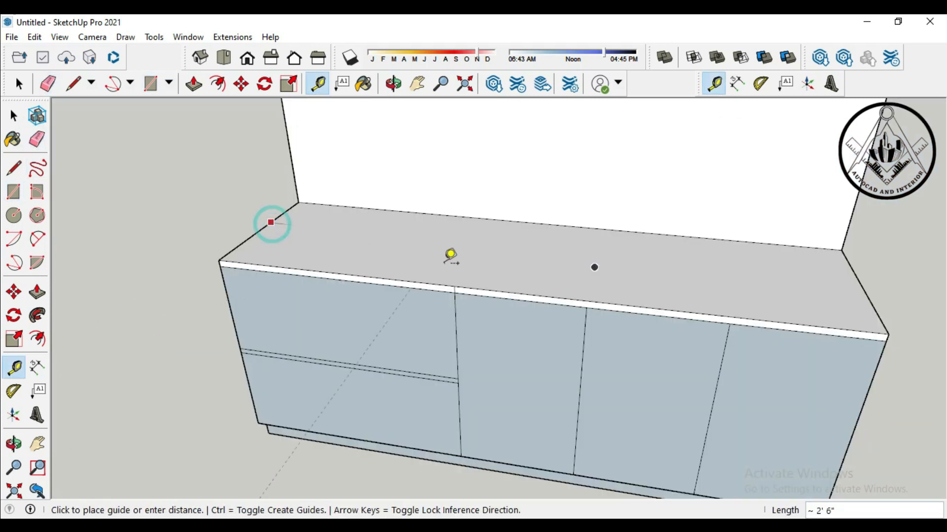
# Step: Place guides across the counter top in line with the stove-end panel's inner edge and another 1' 6" further toward the sink end
pyautogui.click(469, 256)
pyautogui.click(483, 237)
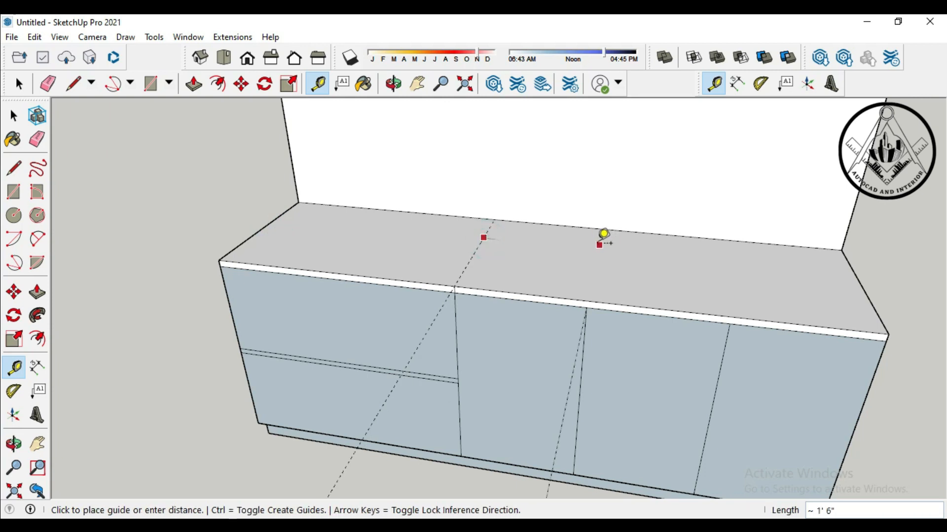
pyautogui.click(599, 247)
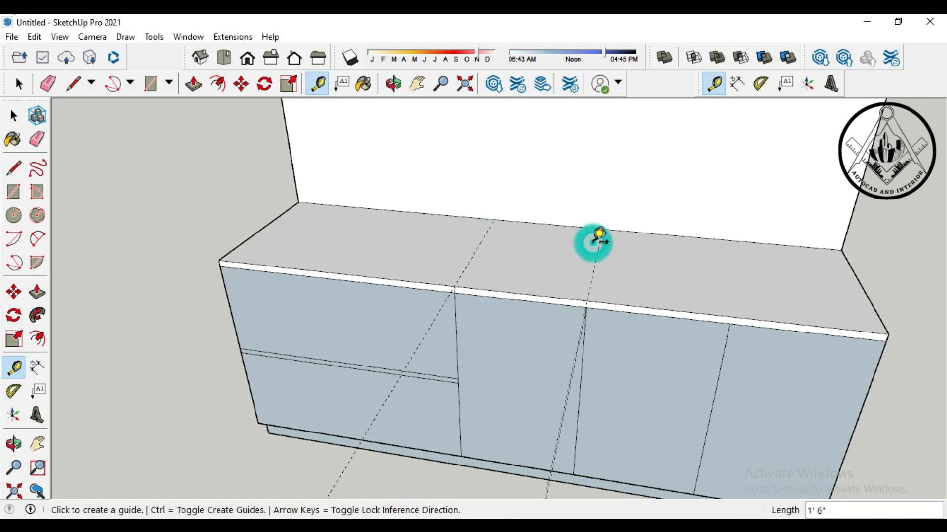
# Step: Draw a 2' line across the counter top along the first guide, from the front edge to the back wall
pyautogui.click(14, 168)
pyautogui.click(454, 286)
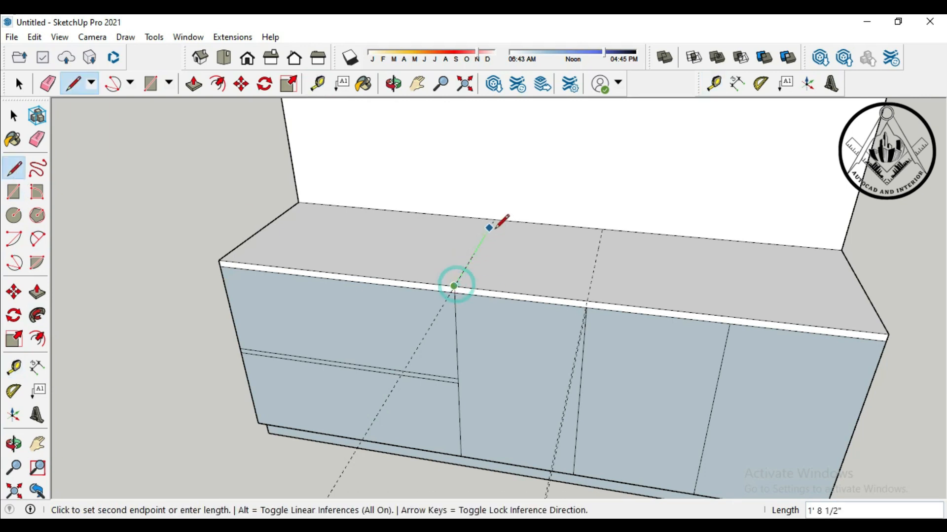
pyautogui.click(494, 222)
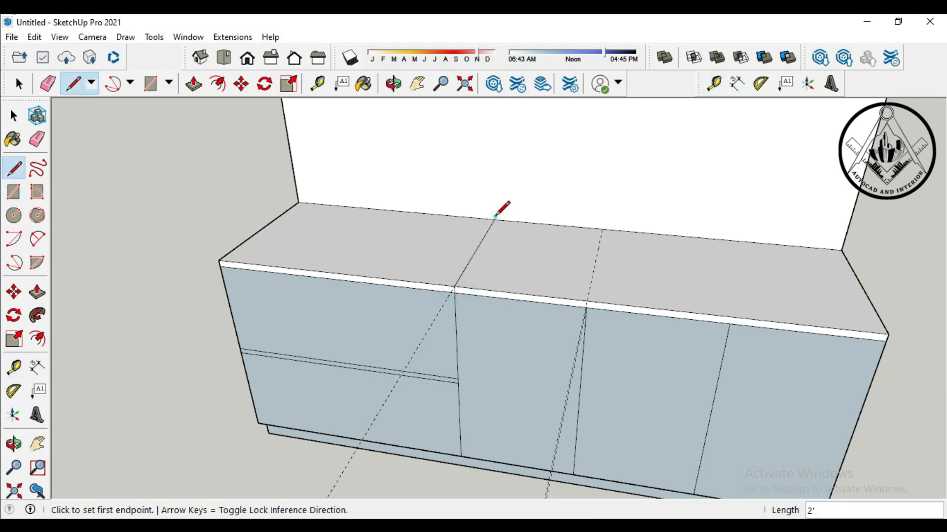
# Step: Draw a line across the counter top along the second guide, from the front edge to the back wall
pyautogui.click(586, 301)
pyautogui.click(602, 229)
pyautogui.scroll(-1, 622, 293)
pyautogui.scroll(1, 594, 222)
# Step: Draw a 3' by 2' rectangle over each of the two outer counter sections, at the stove end and the sink end
pyautogui.click(15, 192)
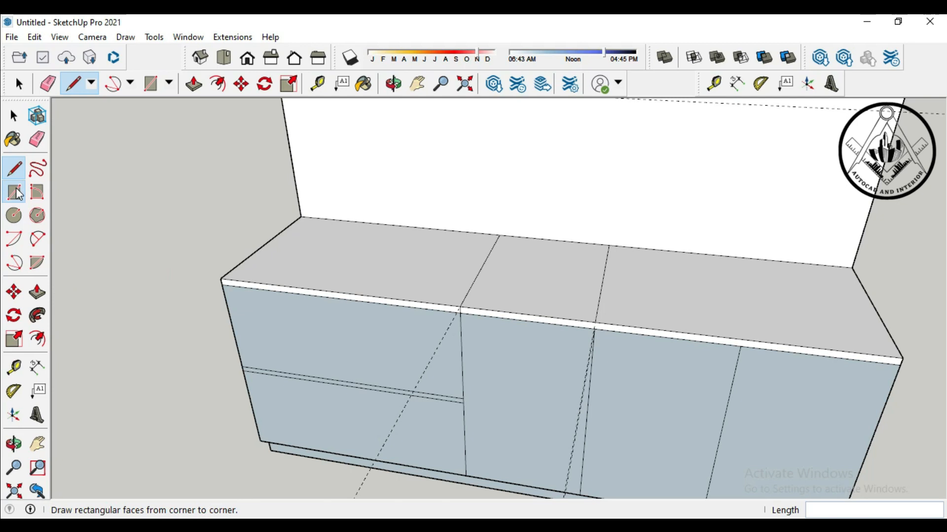
pyautogui.click(301, 216)
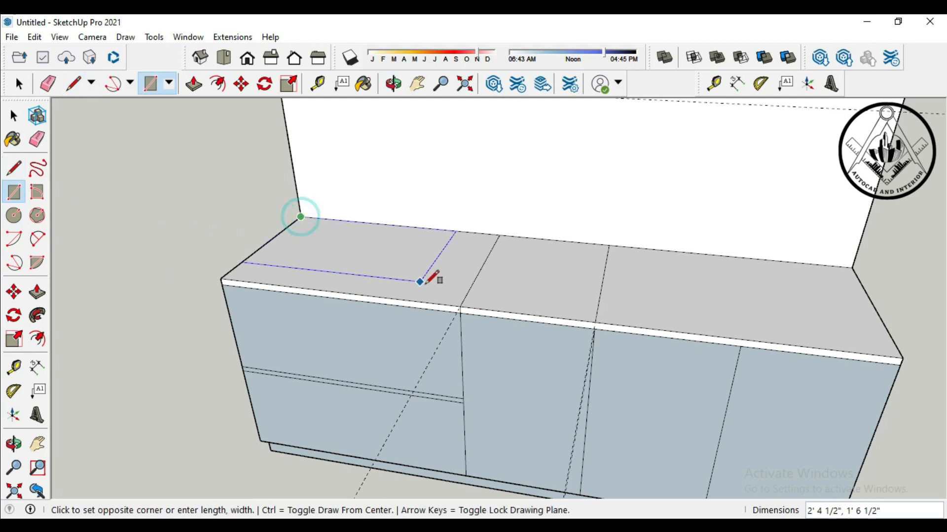
pyautogui.click(459, 307)
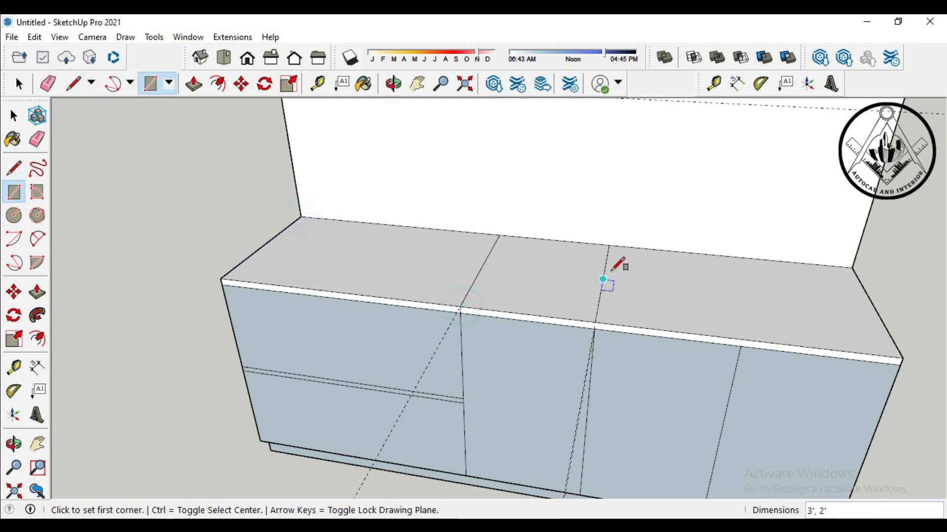
pyautogui.click(609, 245)
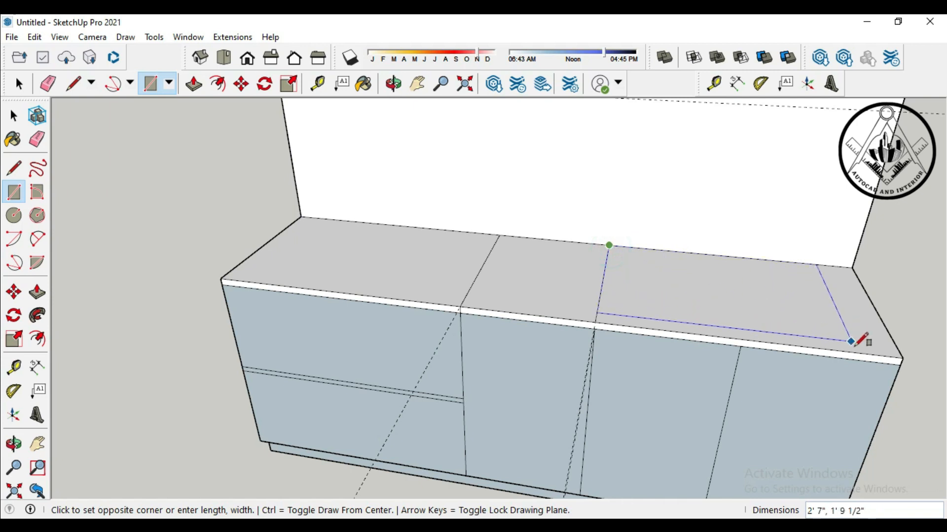
pyautogui.click(896, 346)
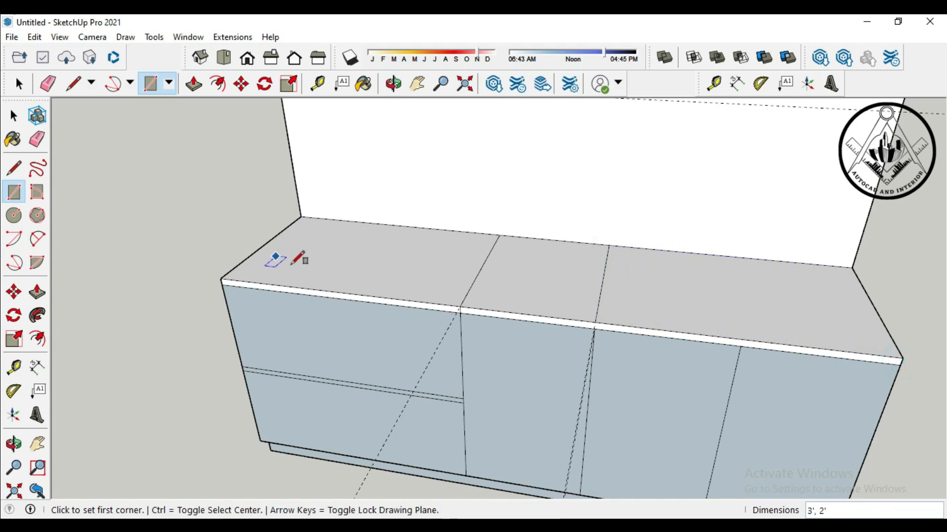
# Step: Place guides across the stove-end counter section, 6" in from its outer edge and 6" in from its dividing line
pyautogui.scroll(-2, 281, 261)
pyautogui.moveTo(131, 364); pyautogui.dragTo(184, 387, button='middle')
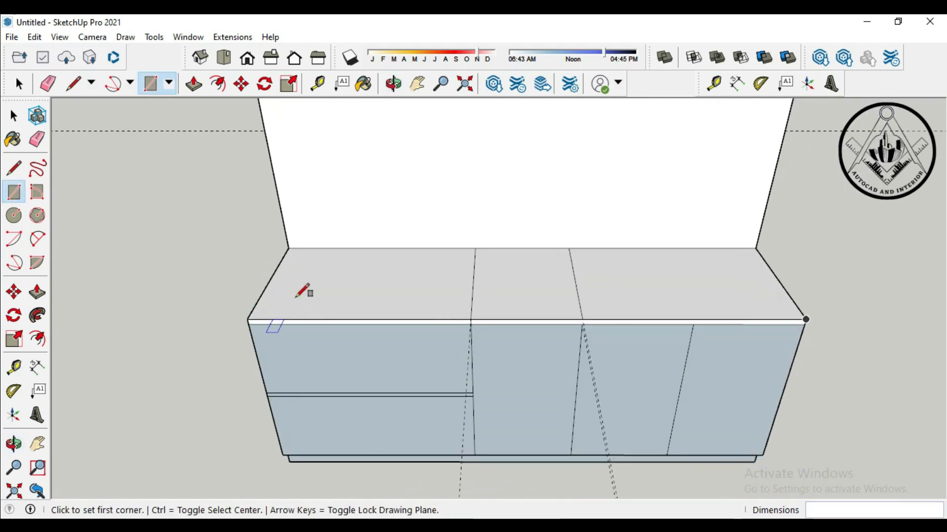
pyautogui.scroll(2, 302, 289)
pyautogui.scroll(1, 303, 291)
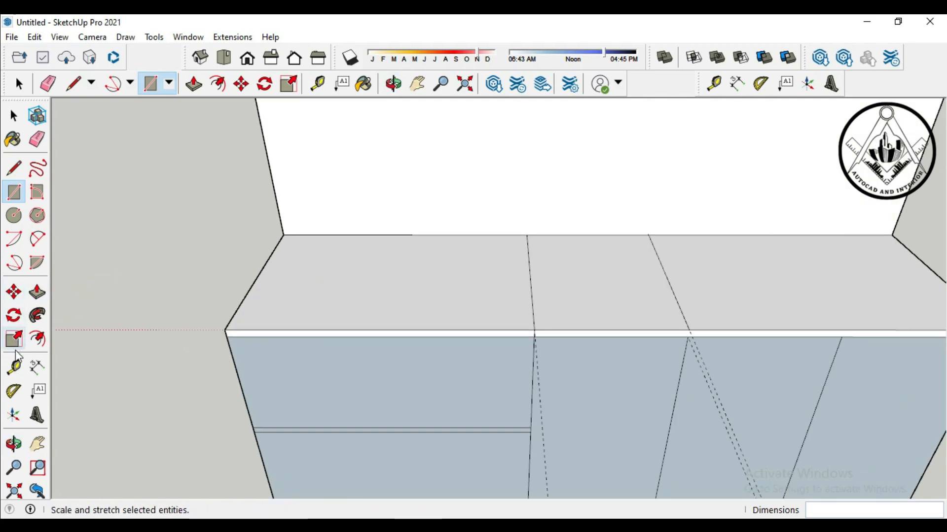
pyautogui.click(14, 368)
pyautogui.click(252, 286)
pyautogui.click(251, 287)
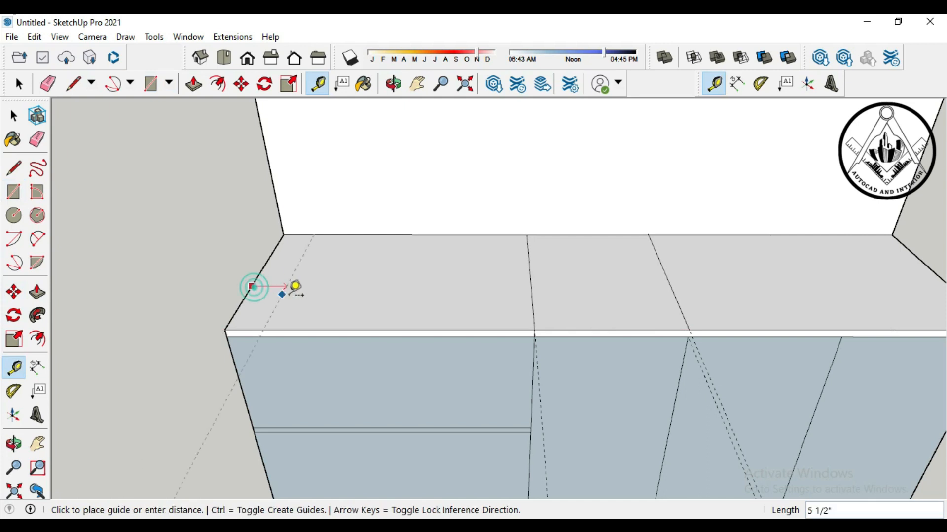
pyautogui.click(292, 298)
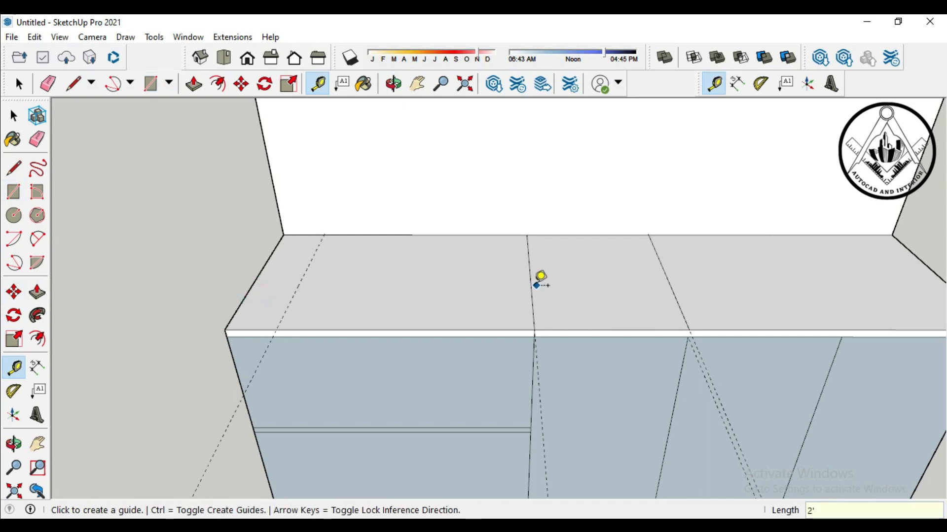
pyautogui.click(531, 286)
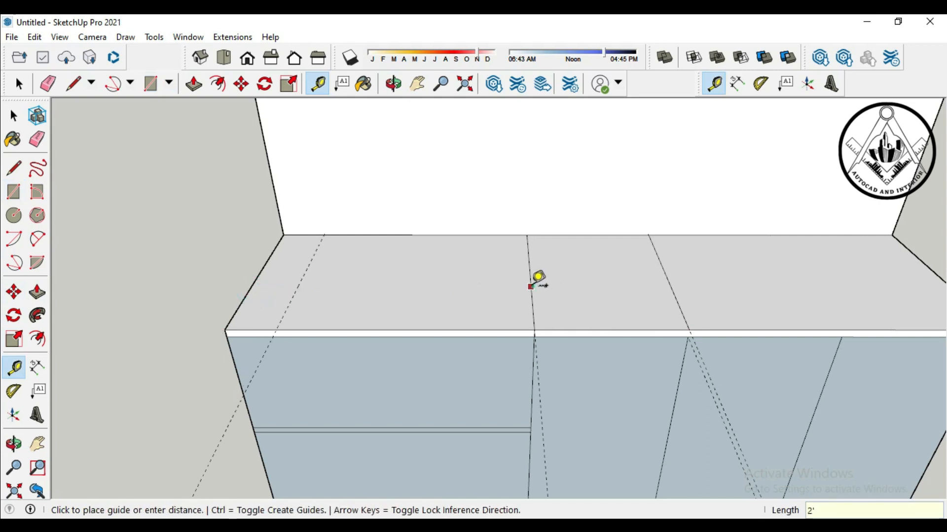
pyautogui.click(480, 286)
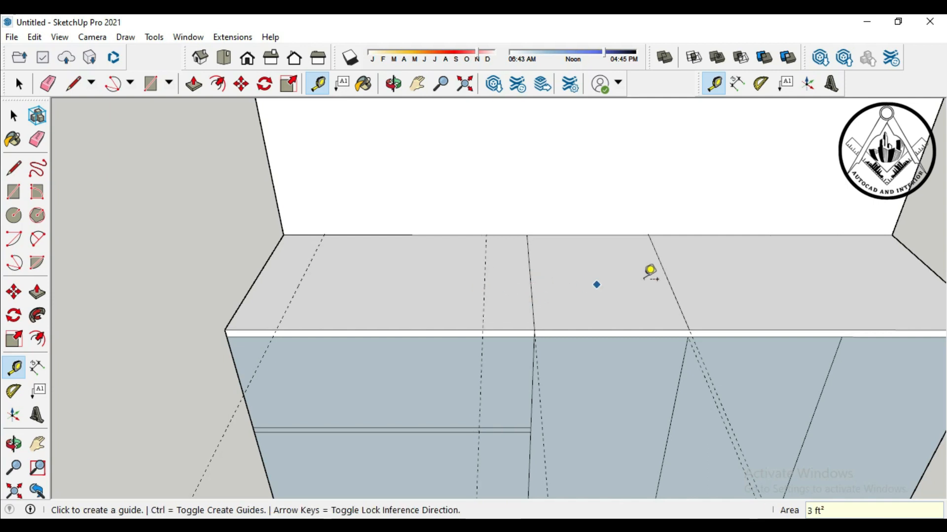
# Step: Place guides across the sink-end counter section, 6" in from its dividing line and 6" in from its outer edge
pyautogui.click(670, 286)
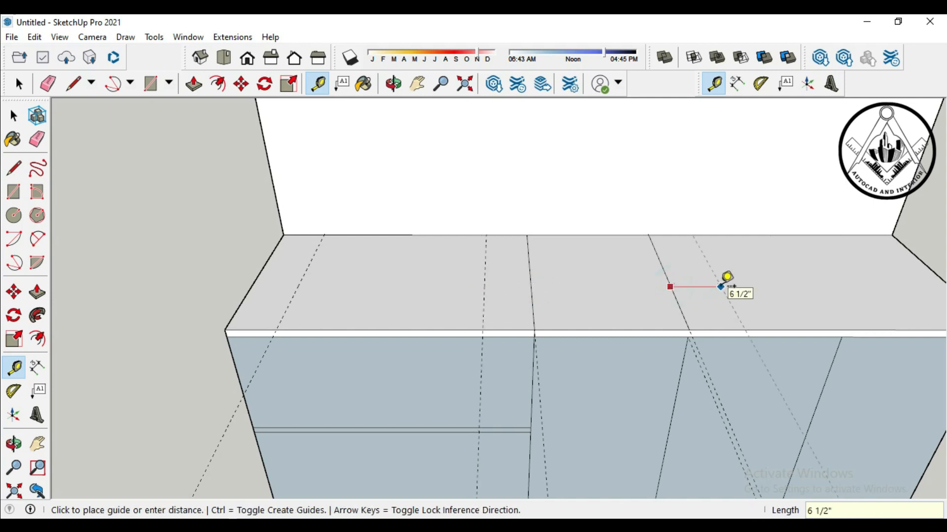
pyautogui.press('Return')
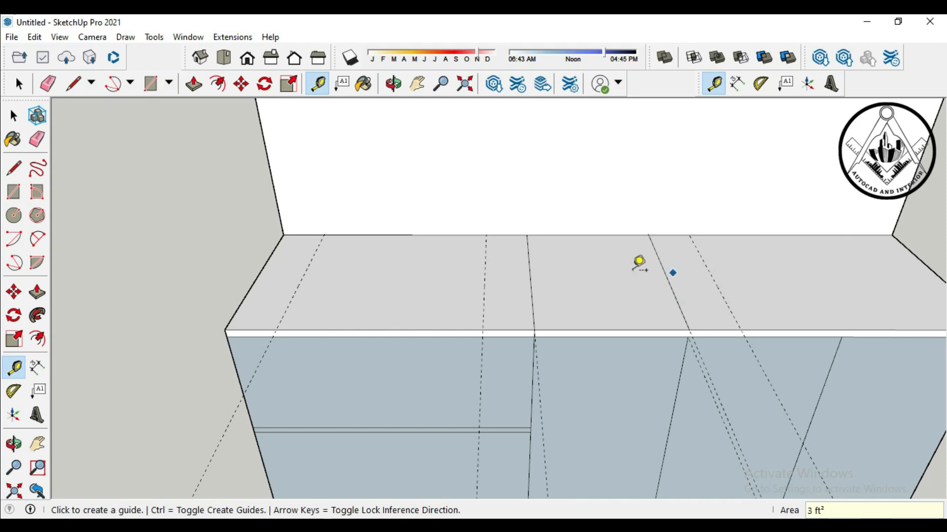
pyautogui.scroll(-2, 633, 271)
pyautogui.scroll(1, 877, 269)
pyautogui.click(886, 277)
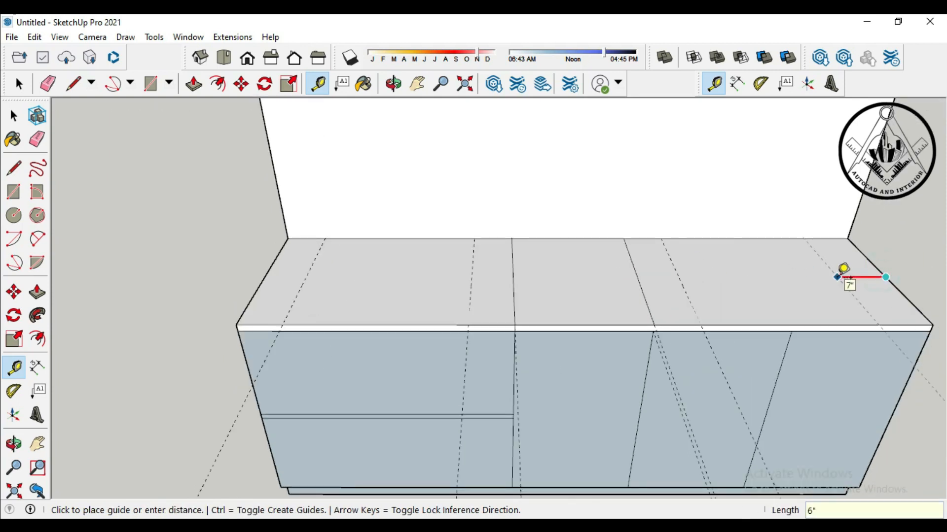
pyautogui.click(843, 270)
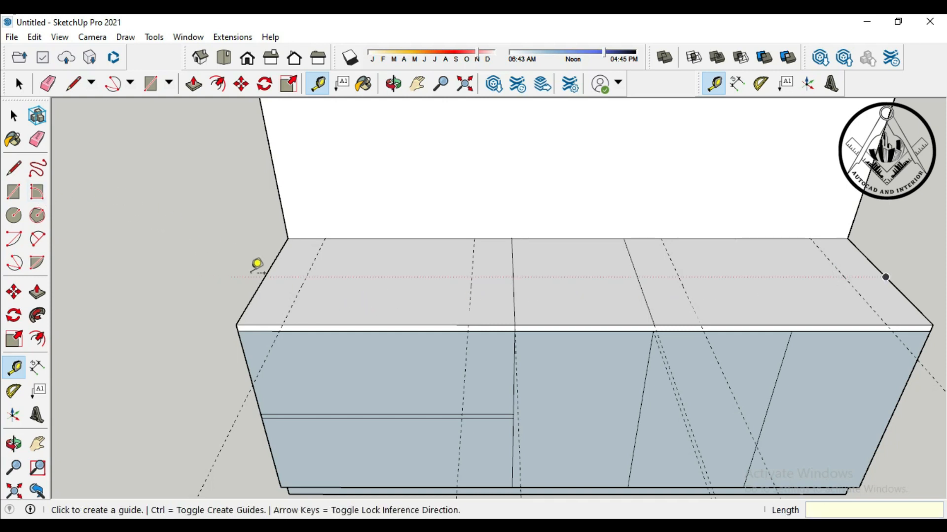
# Step: Place lengthwise guides on the counter top, 3" in from the front edge and 3" in from the back wall
pyautogui.click(358, 325)
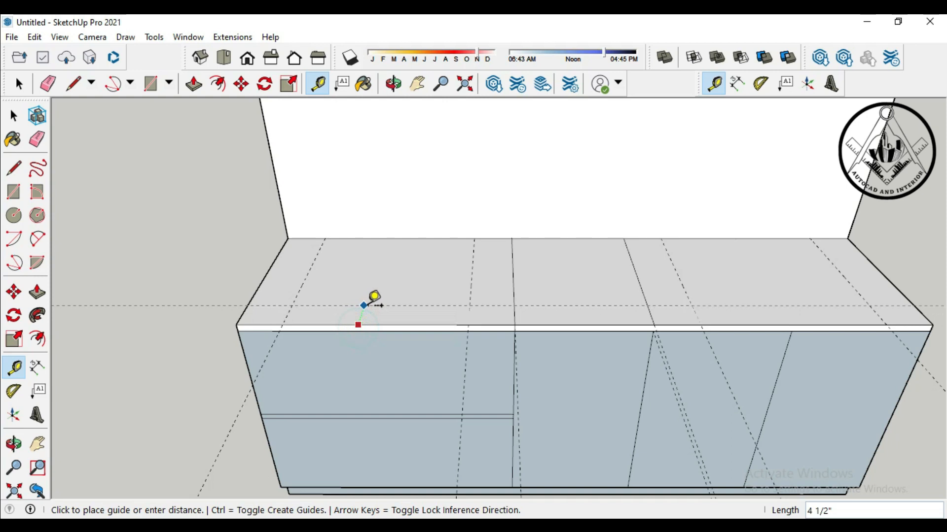
pyautogui.write('3')
pyautogui.press('Return')
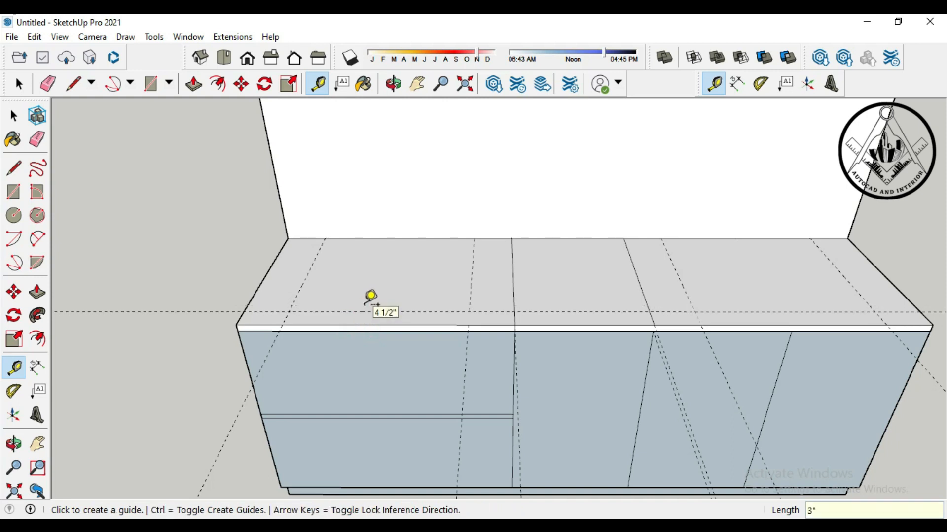
pyautogui.click(391, 240)
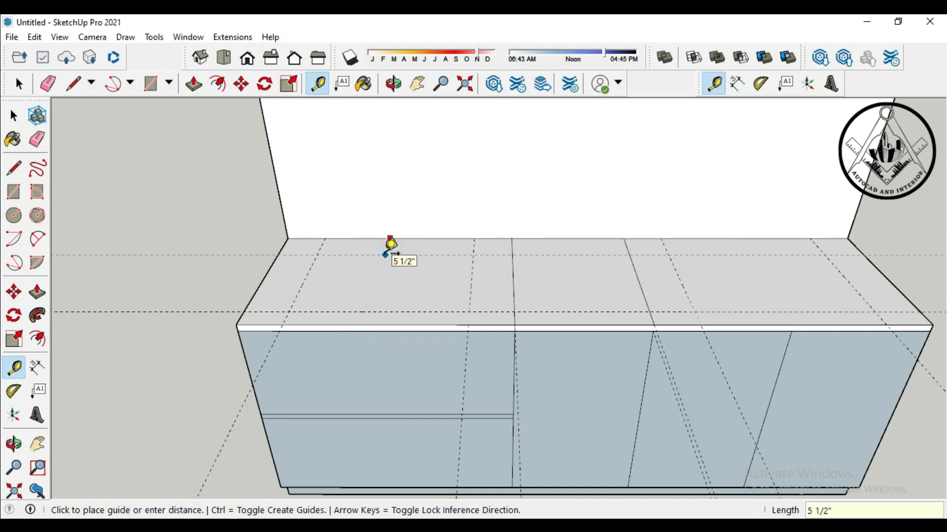
pyautogui.press('Return')
# Step: Draw a 2' by 1' 6" rectangle between the guides in both the stove-end and sink-end counter sections
pyautogui.click(14, 193)
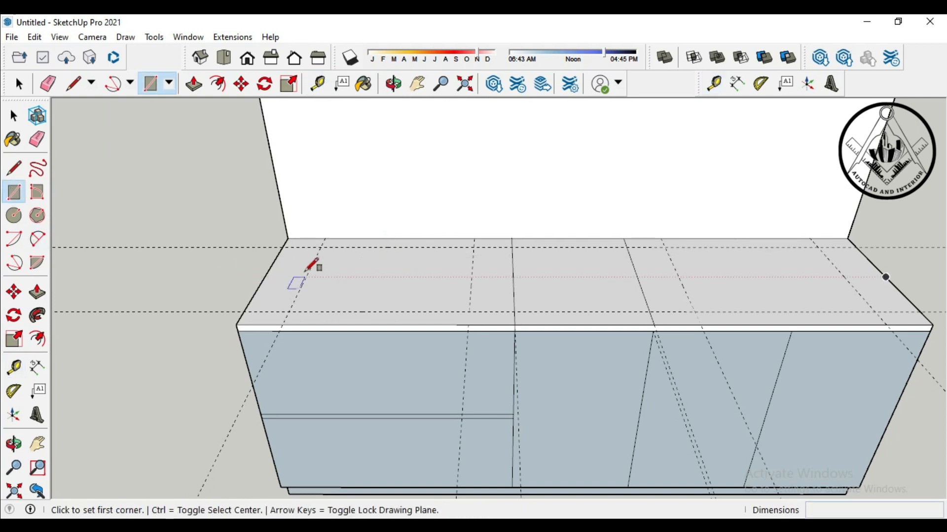
pyautogui.click(320, 247)
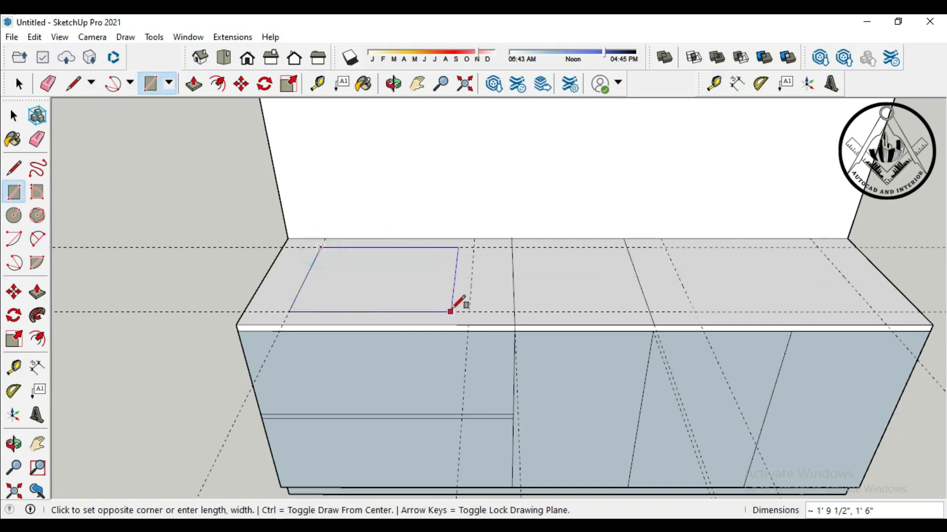
pyautogui.click(470, 310)
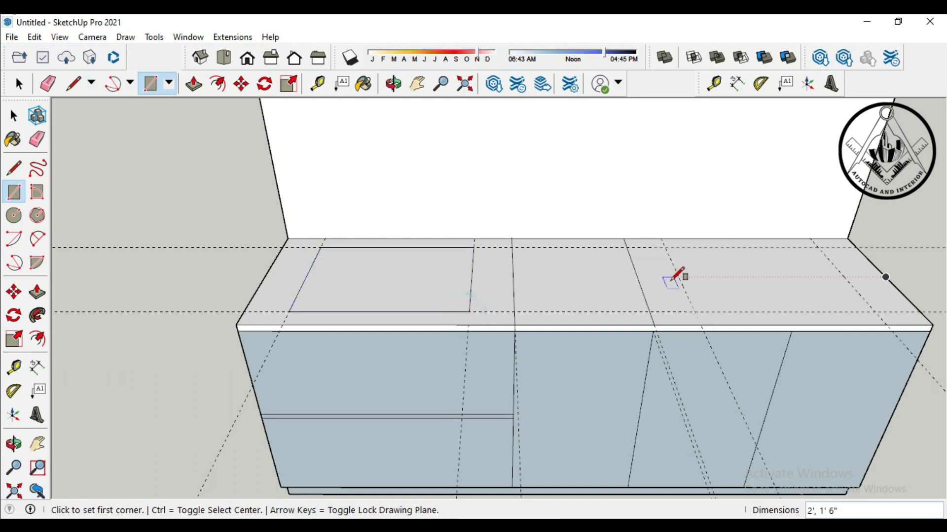
pyautogui.click(664, 248)
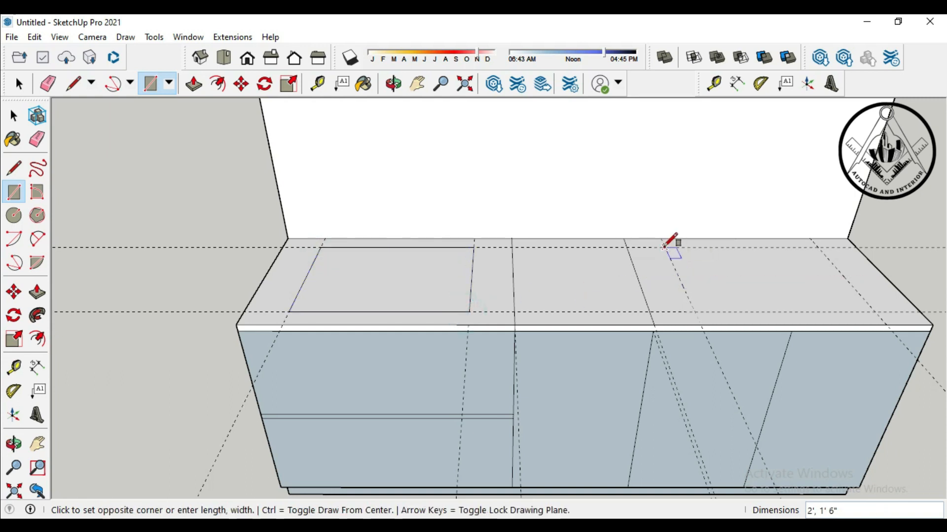
pyautogui.click(873, 311)
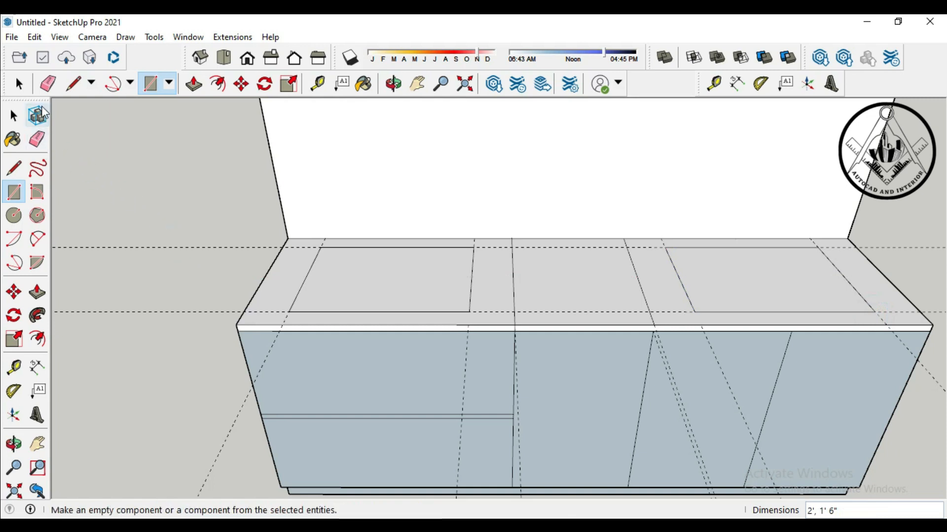
# Step: Erase all the guides running along and across the counter top, keeping the horizontal guide on the back wall
pyautogui.click(37, 139)
pyautogui.click(161, 312)
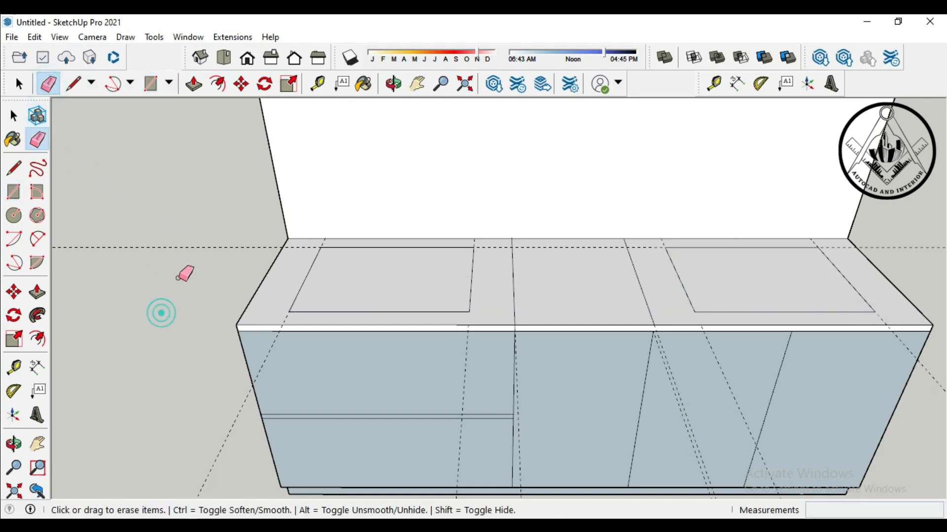
pyautogui.scroll(-3, 229, 207)
pyautogui.click(222, 341)
pyautogui.click(316, 435)
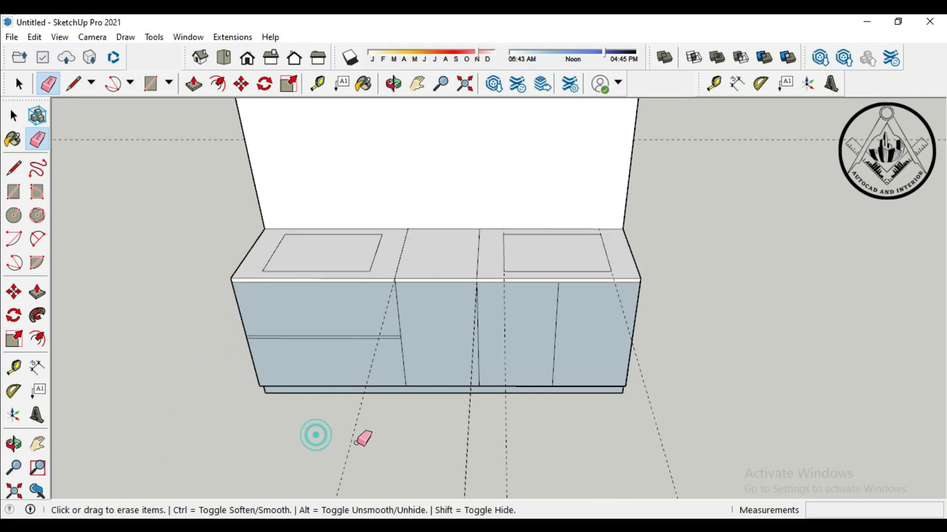
pyautogui.click(469, 440)
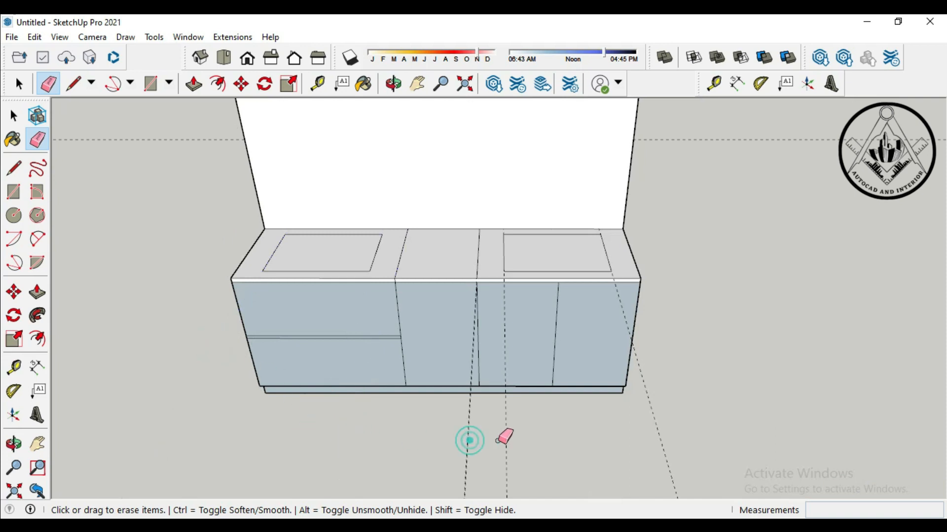
pyautogui.click(506, 443)
pyautogui.click(468, 441)
pyautogui.click(655, 420)
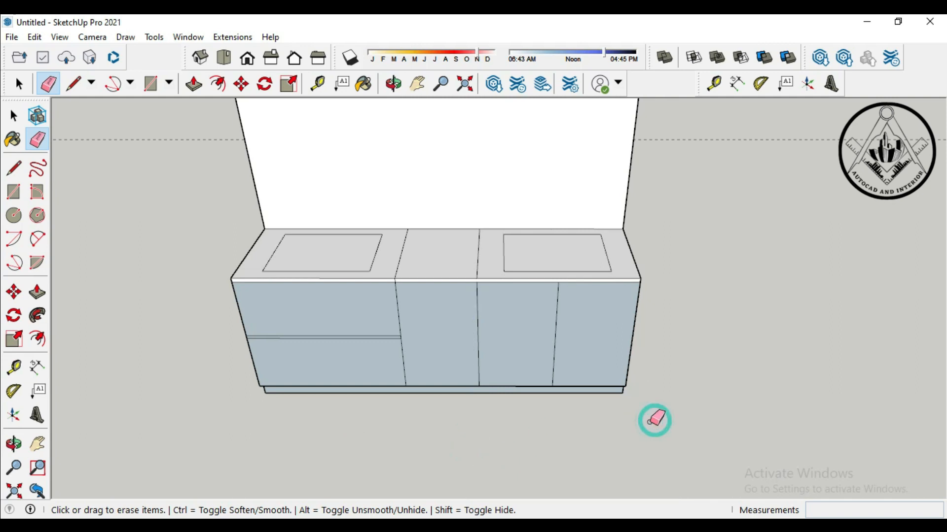
# Step: Push the stove and sink rectangles 5" down into the counter, and erase the two section lines across the counter top
pyautogui.press('p')
pyautogui.scroll(4, 331, 352)
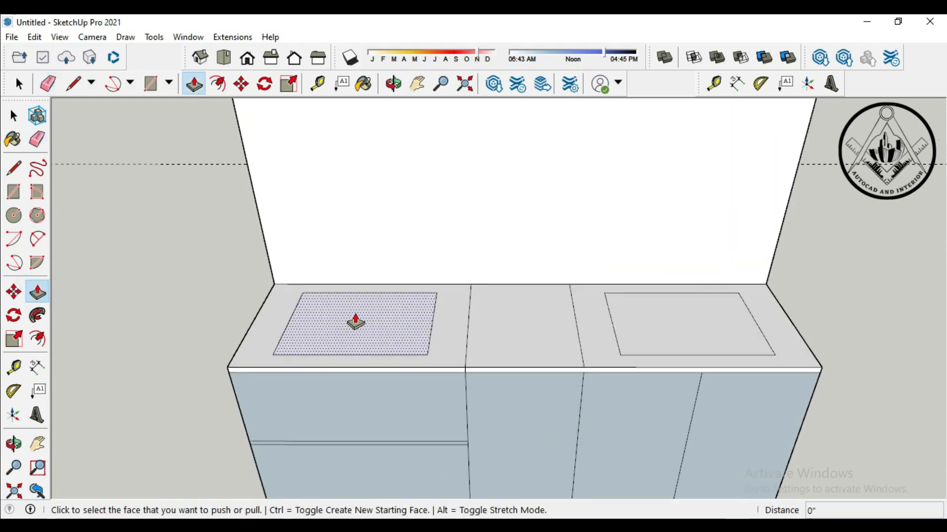
pyautogui.click(355, 323)
pyautogui.write('5')
pyautogui.press('Return')
pyautogui.scroll(-3, 493, 277)
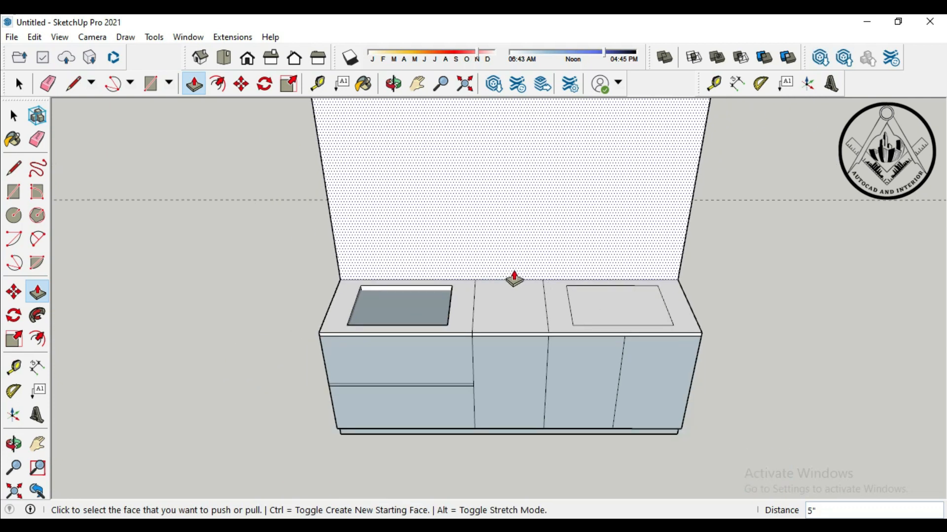
pyautogui.moveTo(235, 364)
pyautogui.mouseDown(button='middle')
pyautogui.moveTo(281, 393)
pyautogui.moveTo(459, 304)
pyautogui.mouseUp(button='middle')
pyautogui.press('e')
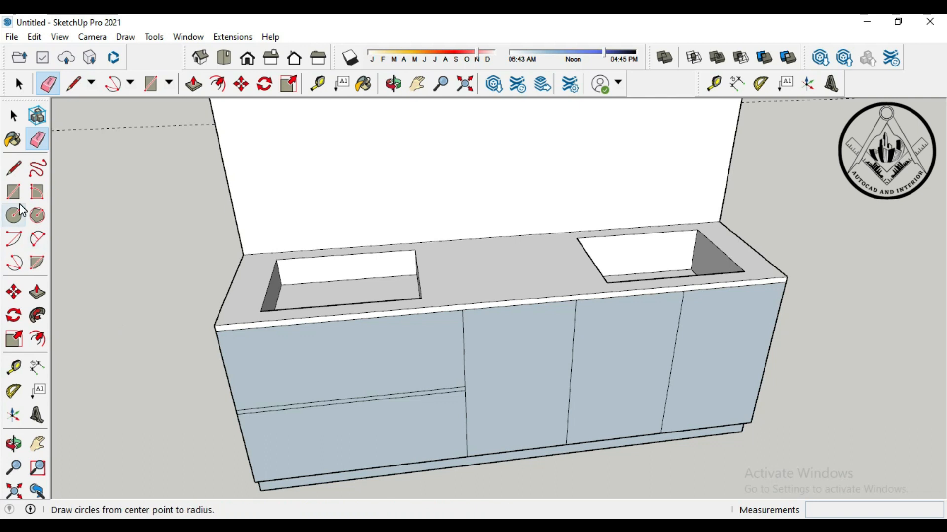
pyautogui.click(13, 115)
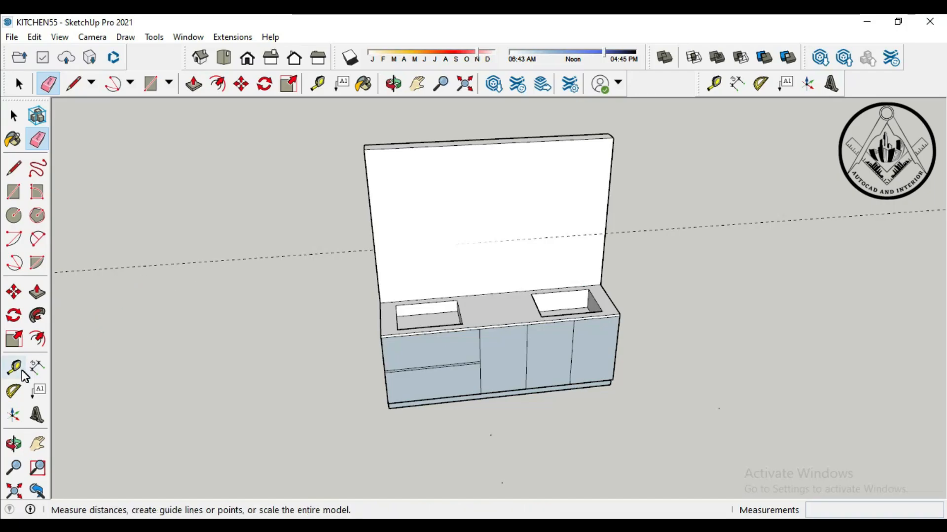
# Step: Place a horizontal guide on the back wall 2' above the existing wall guide
pyautogui.click(14, 367)
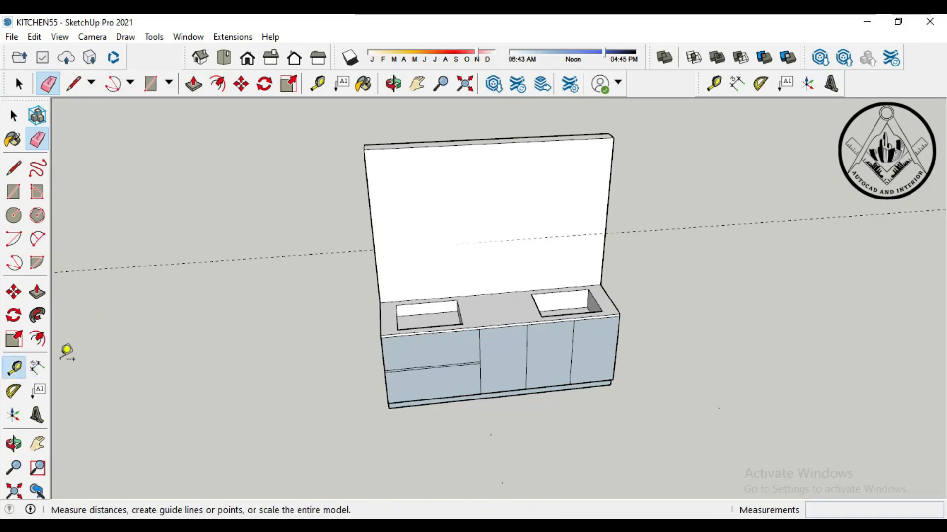
pyautogui.click(576, 236)
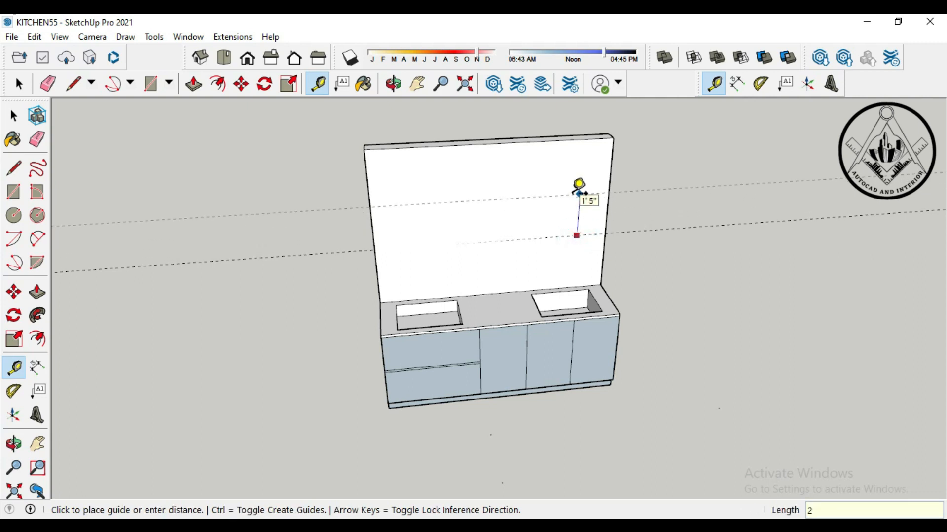
pyautogui.click(577, 192)
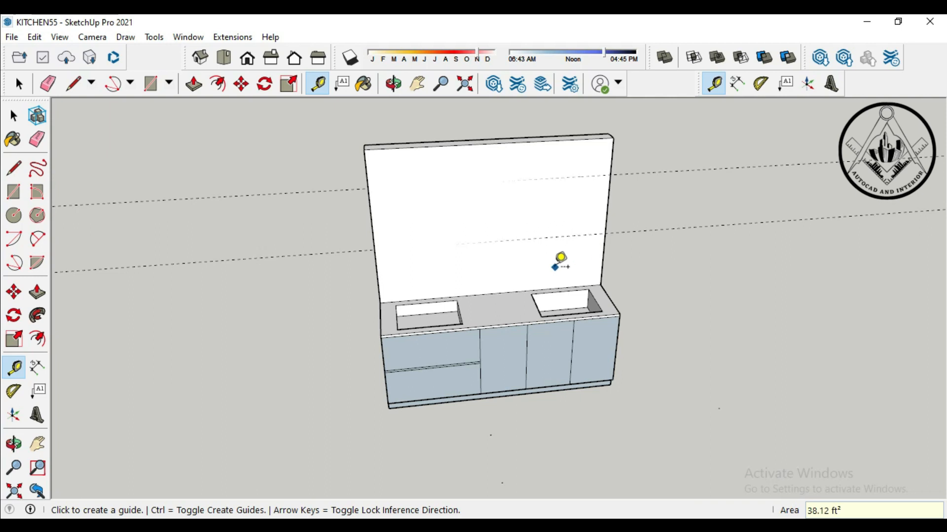
pyautogui.click(13, 168)
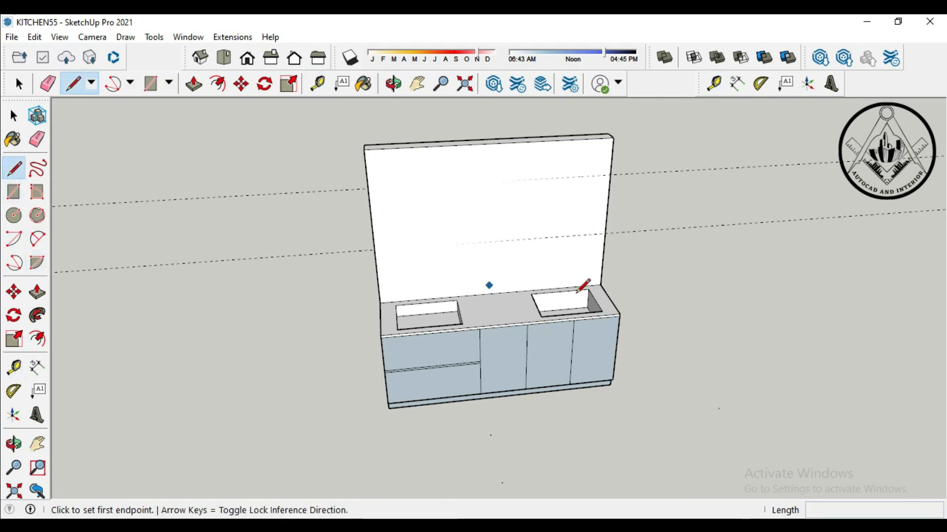
# Step: Draw edge lines across the back wall along both horizontal guides, and erase the guides
pyautogui.click(374, 250)
pyautogui.click(606, 234)
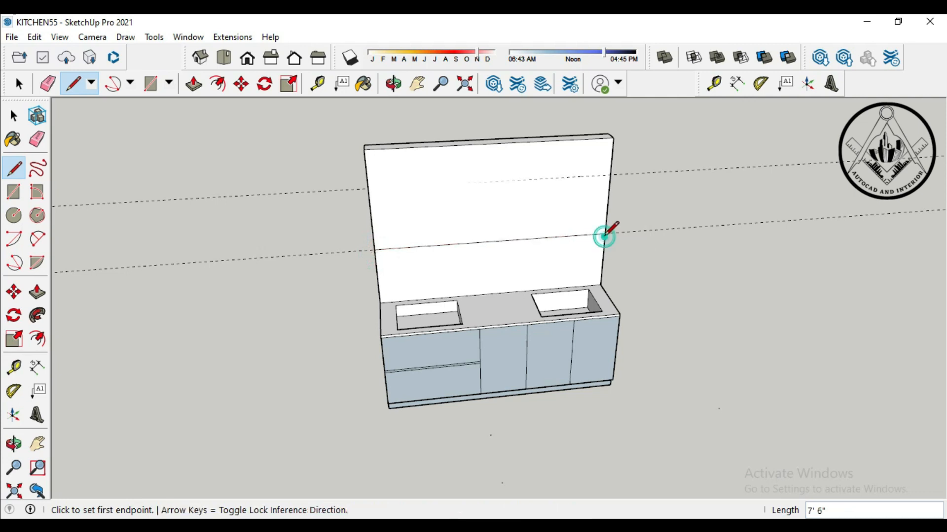
pyautogui.click(366, 188)
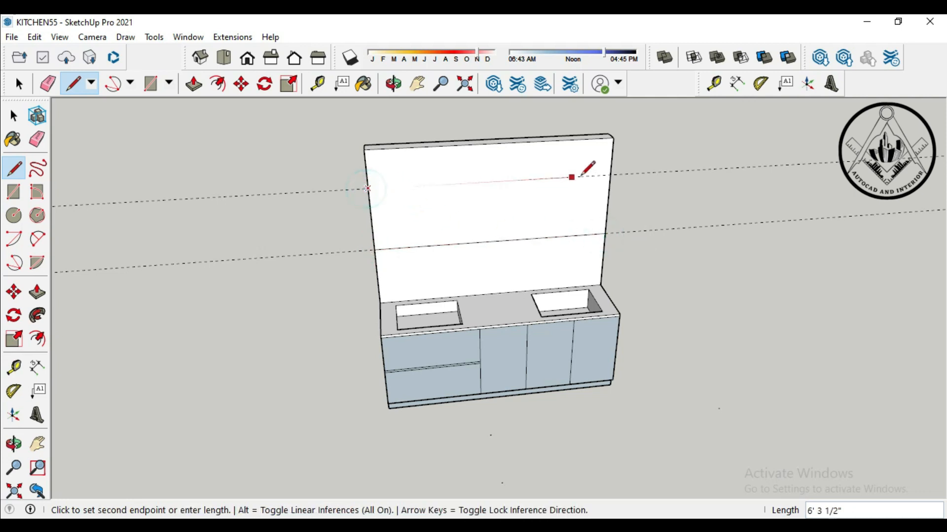
pyautogui.click(610, 174)
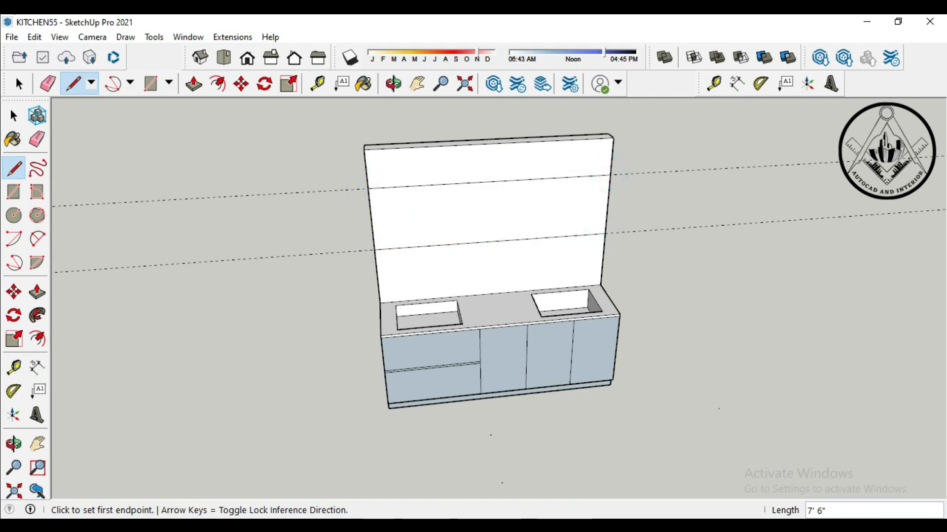
pyautogui.click(48, 84)
pyautogui.click(276, 194)
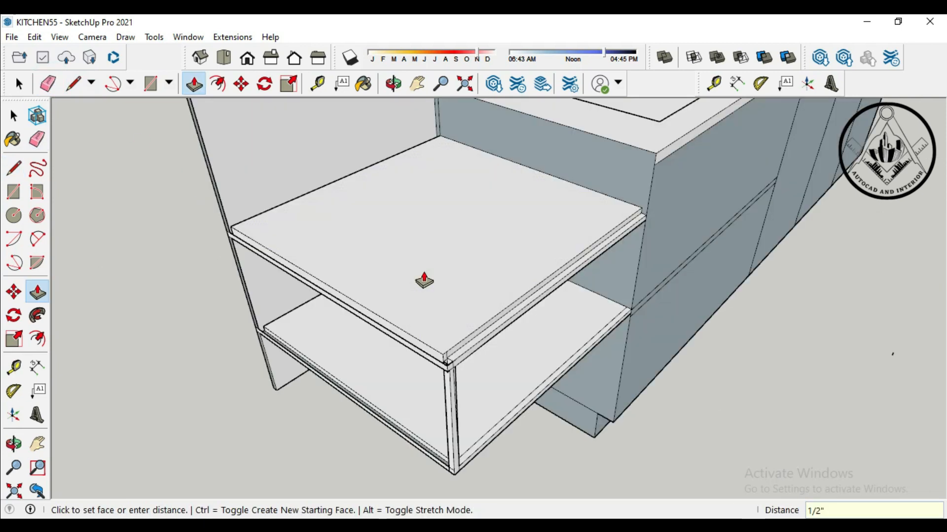
# Step: Push/Pull the side unit's upper shelf face by 1/2", and move the loose box onto that shelf, aligned with its outer back corner
pyautogui.click(424, 280)
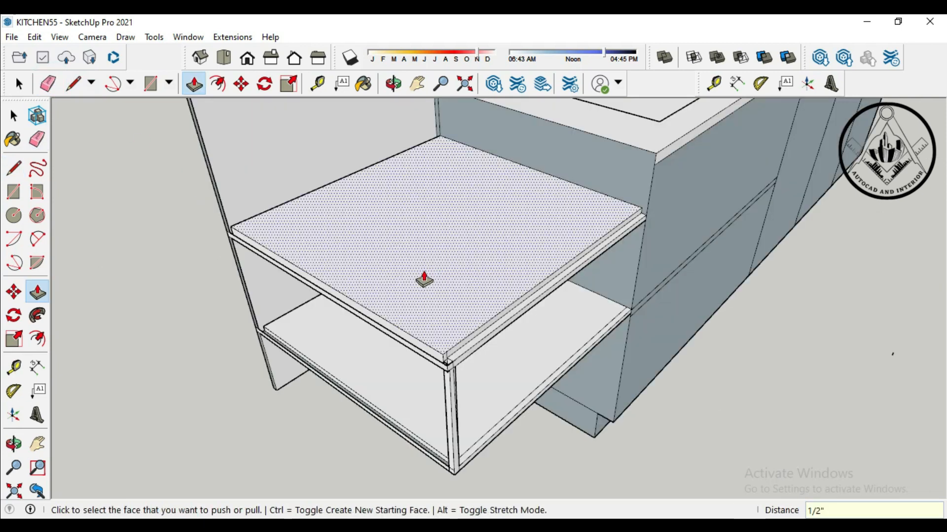
pyautogui.scroll(-10, 452, 294)
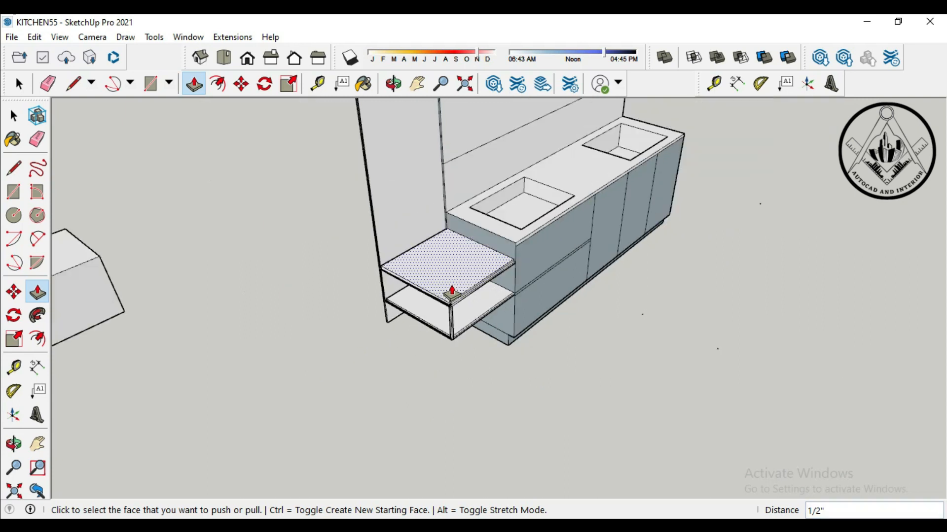
pyautogui.click(13, 116)
pyautogui.moveTo(269, 336); pyautogui.dragTo(118, 263)
pyautogui.moveTo(70, 224); pyautogui.dragTo(70, 223)
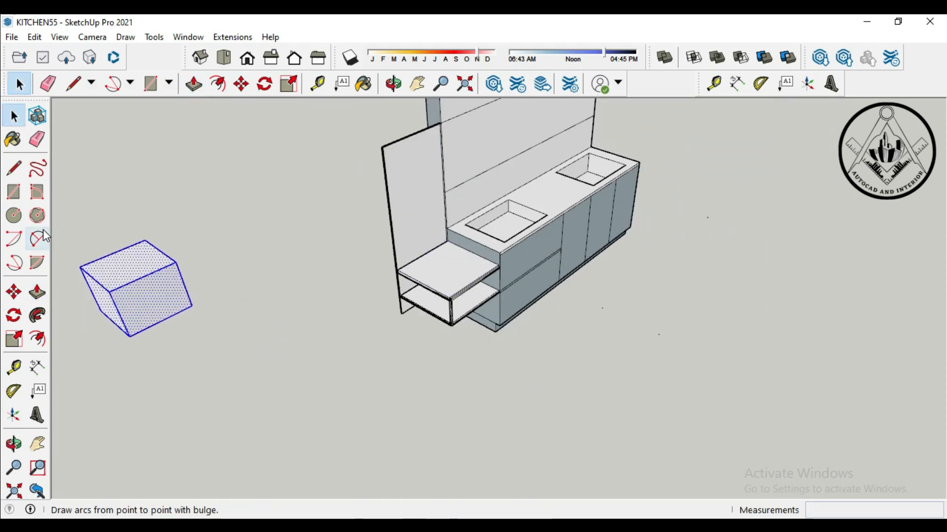
pyautogui.click(14, 292)
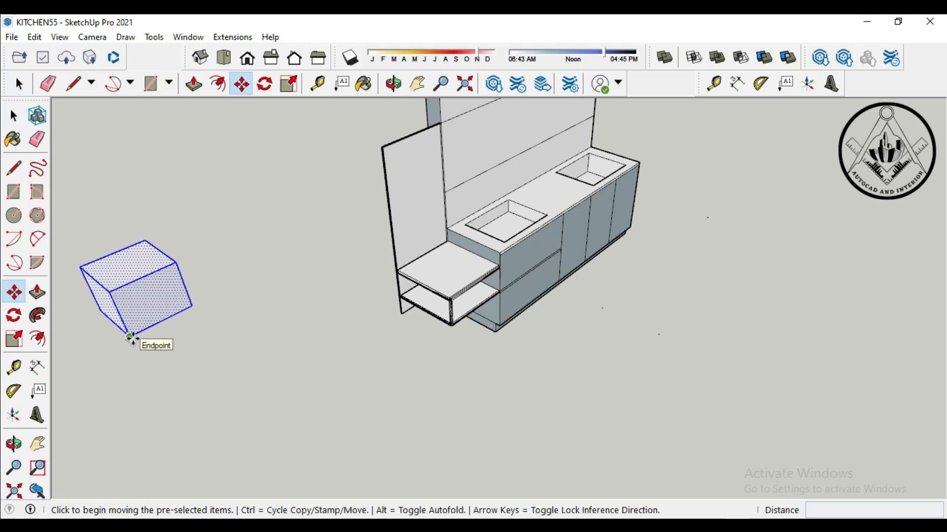
pyautogui.click(99, 314)
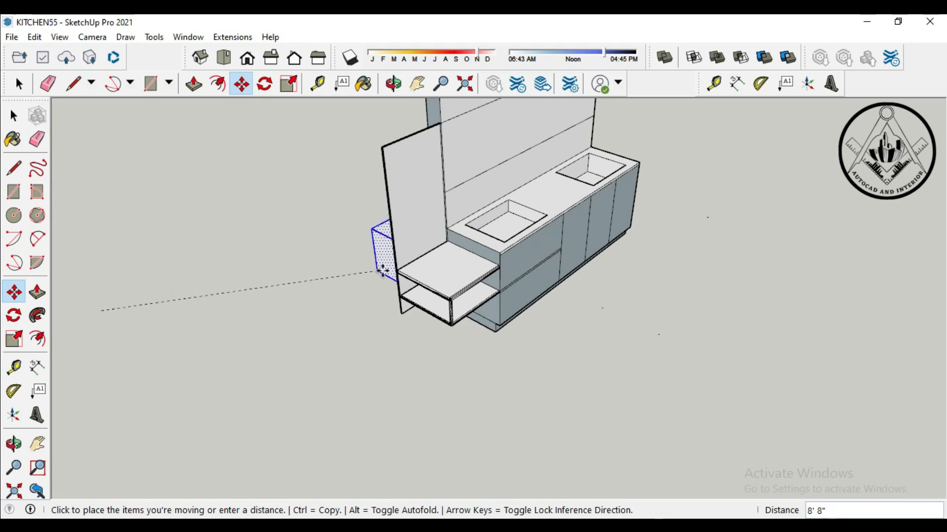
pyautogui.scroll(6, 383, 270)
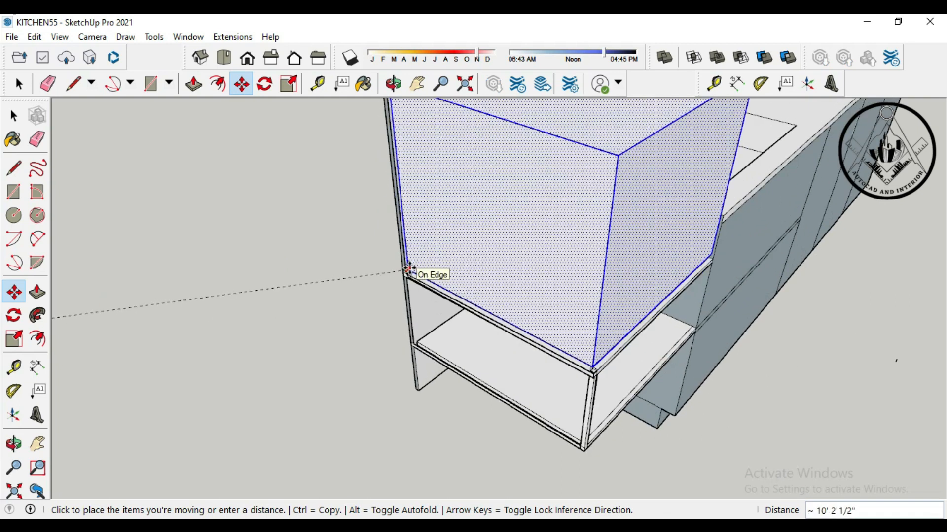
pyautogui.click(408, 270)
pyautogui.scroll(-6, 389, 283)
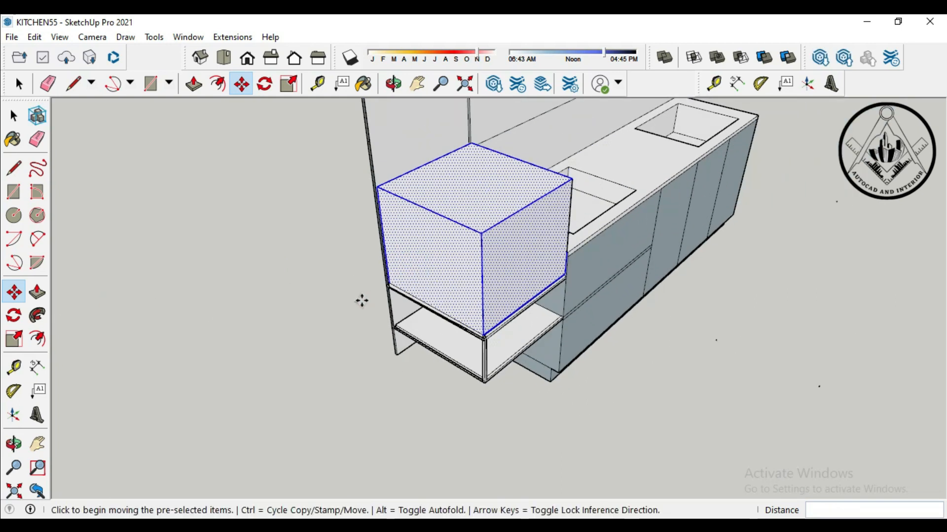
pyautogui.scroll(-1, 419, 343)
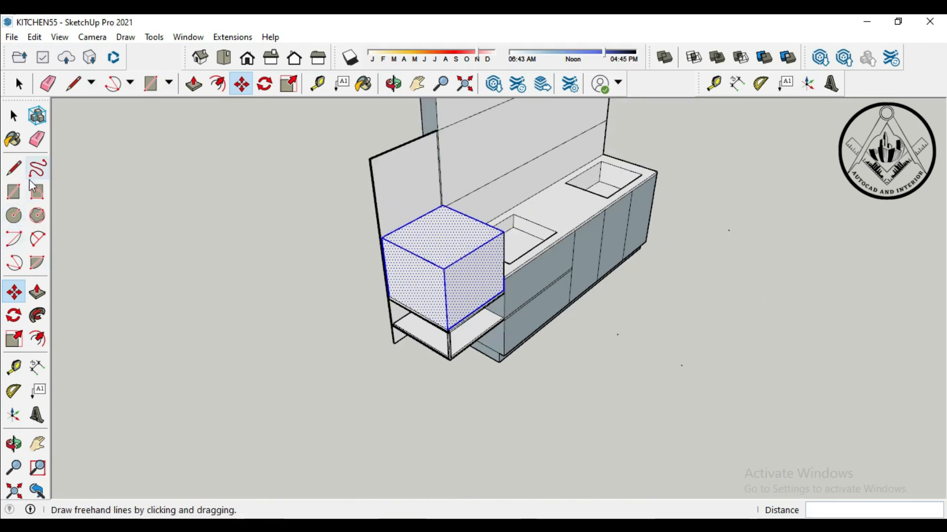
pyautogui.click(20, 85)
pyautogui.click(174, 195)
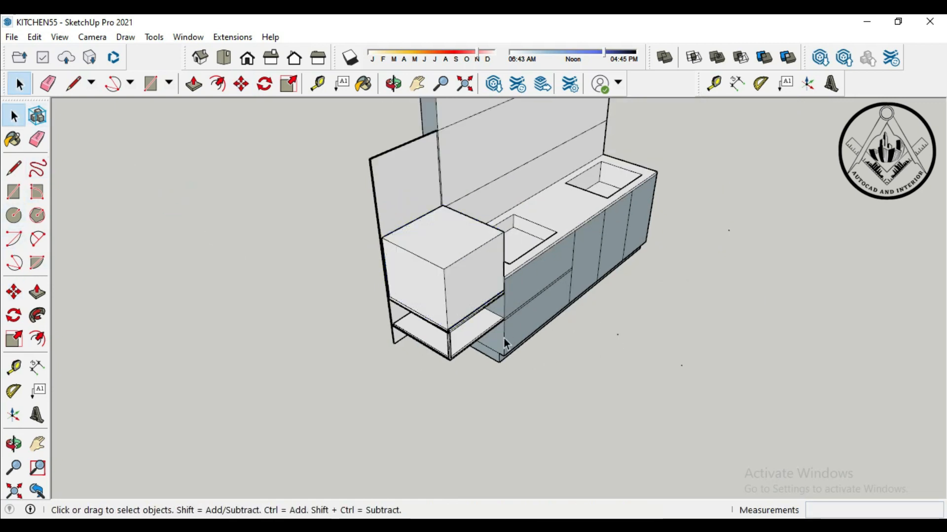
# Step: Offset the inner face of the loose rectangular panel beside the shelf unit by 0.5"
pyautogui.scroll(5, 504, 340)
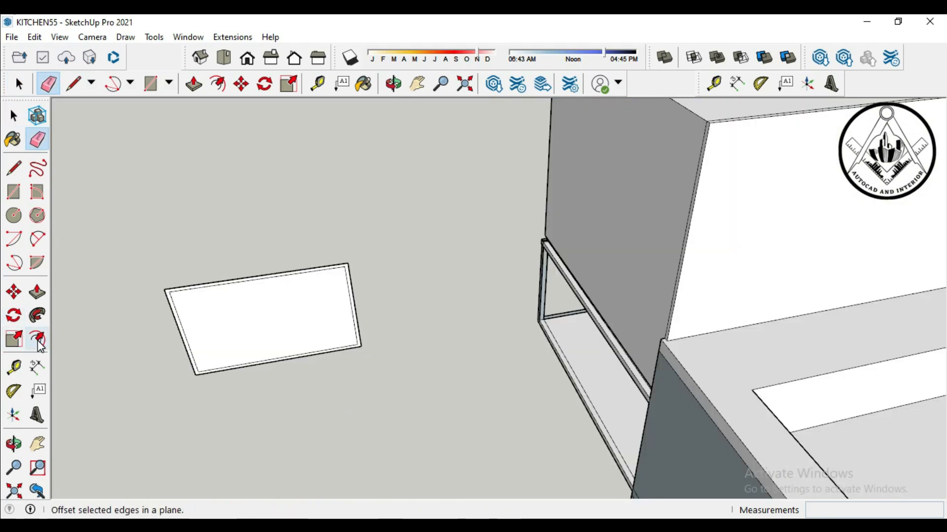
pyautogui.click(37, 339)
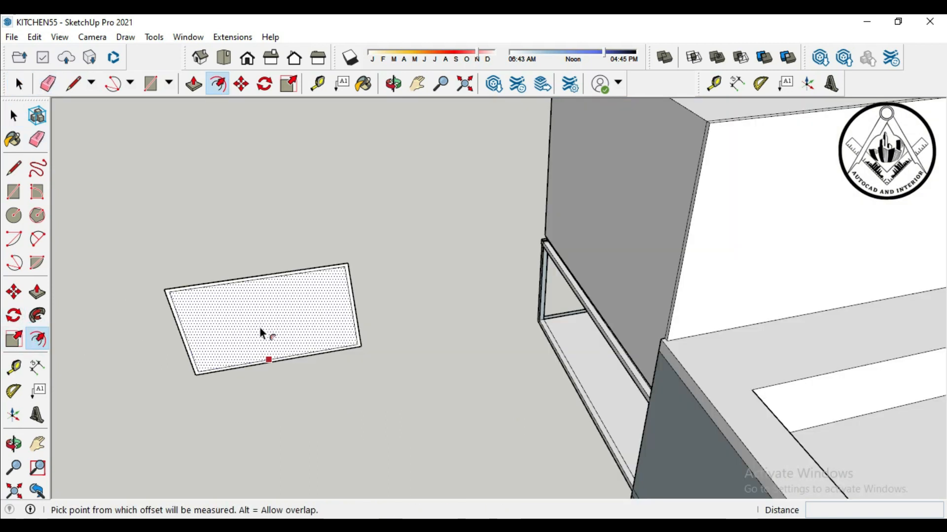
pyautogui.click(259, 324)
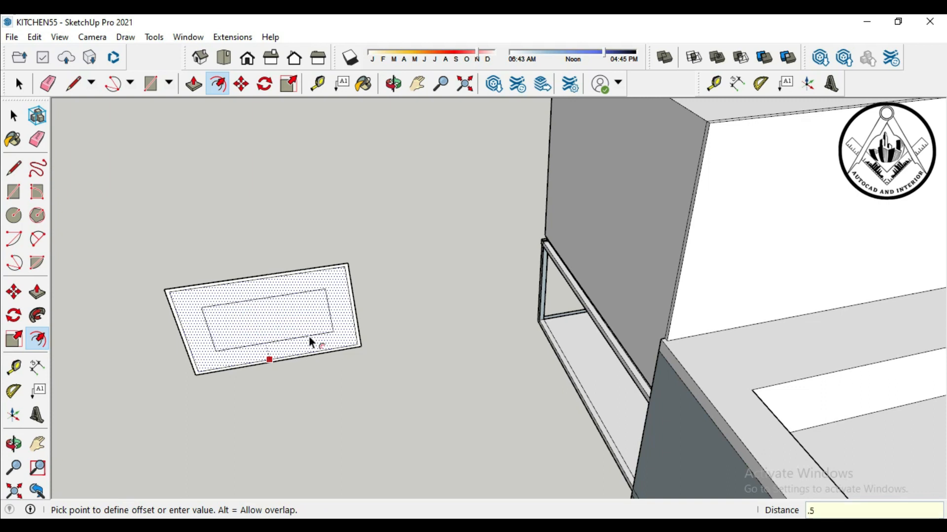
pyautogui.press('Return')
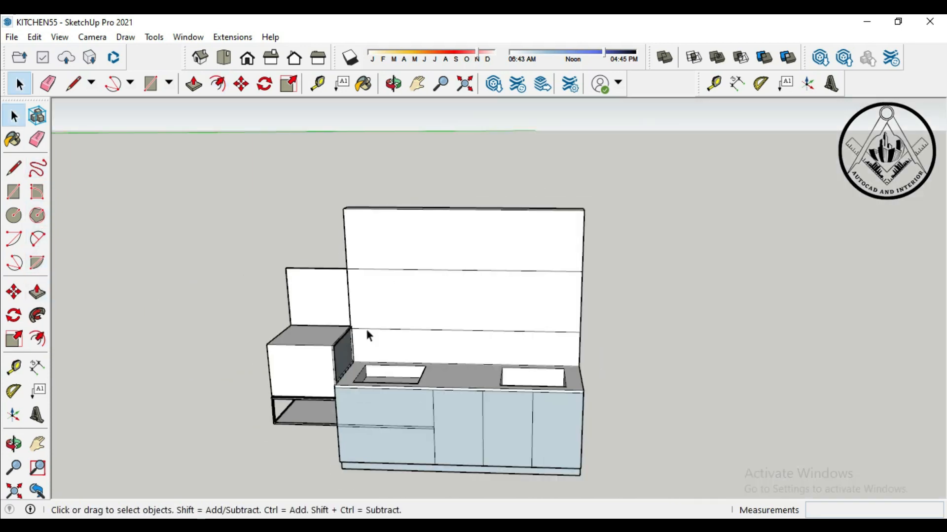
# Step: Erase the extra edge lines on the shelf box's top and front faces near its counter-side corner
pyautogui.scroll(3, 139, 354)
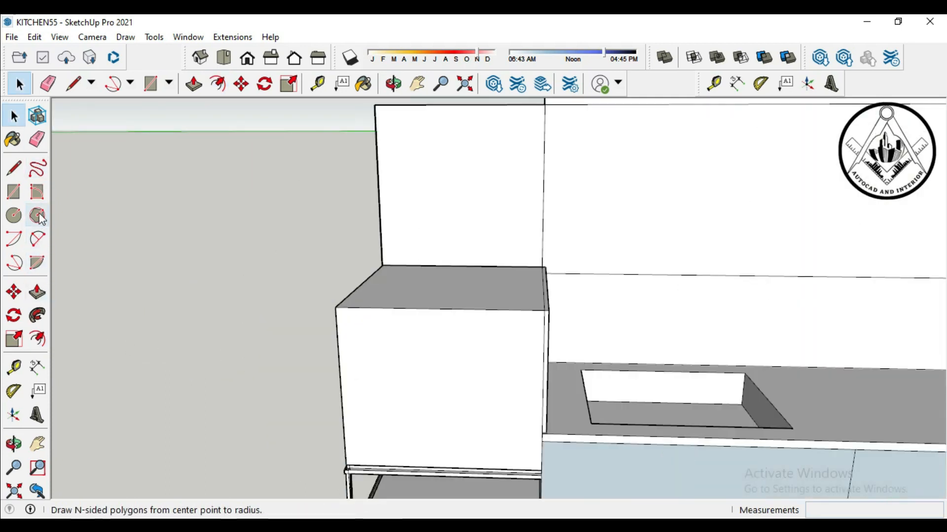
pyautogui.click(37, 140)
pyautogui.scroll(2, 542, 384)
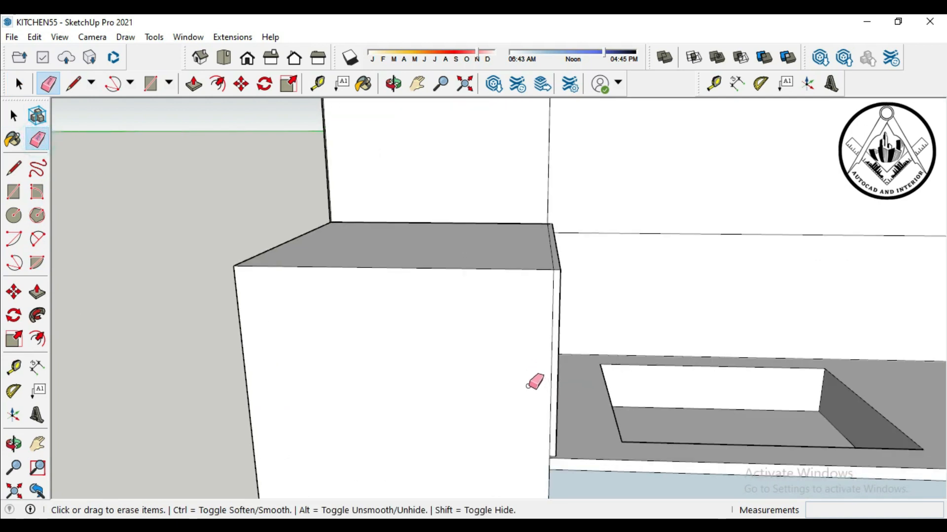
pyautogui.scroll(1, 546, 251)
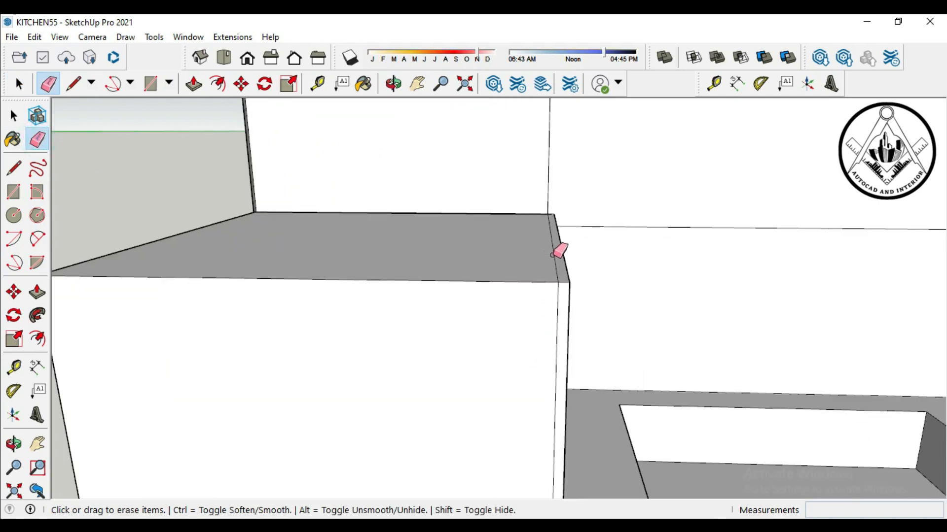
pyautogui.click(554, 258)
pyautogui.click(556, 293)
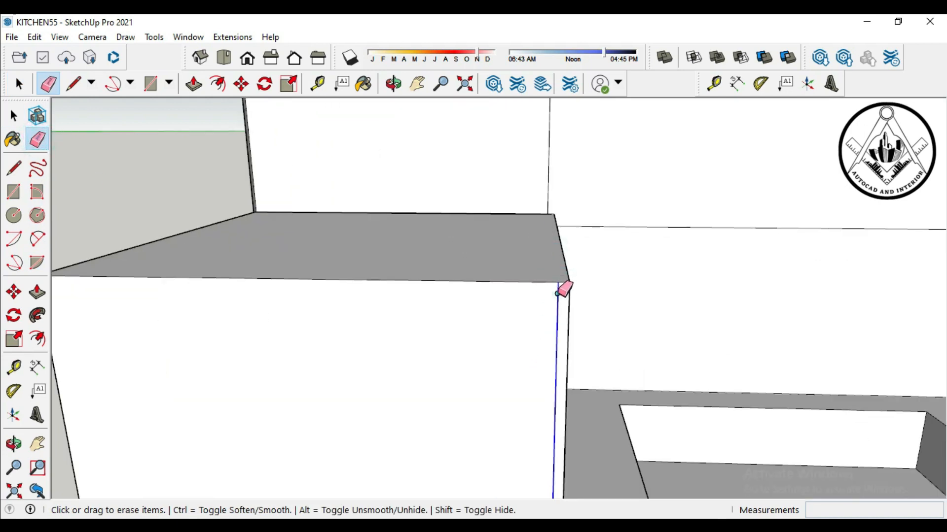
pyautogui.scroll(-1, 469, 241)
pyautogui.scroll(-2, 475, 227)
pyautogui.scroll(-1, 466, 319)
pyautogui.moveTo(473, 406)
pyautogui.mouseDown(button='middle')
pyautogui.moveTo(425, 415)
pyautogui.moveTo(277, 394)
pyautogui.moveTo(329, 328)
pyautogui.mouseUp(button='middle')
pyautogui.scroll(1, 376, 317)
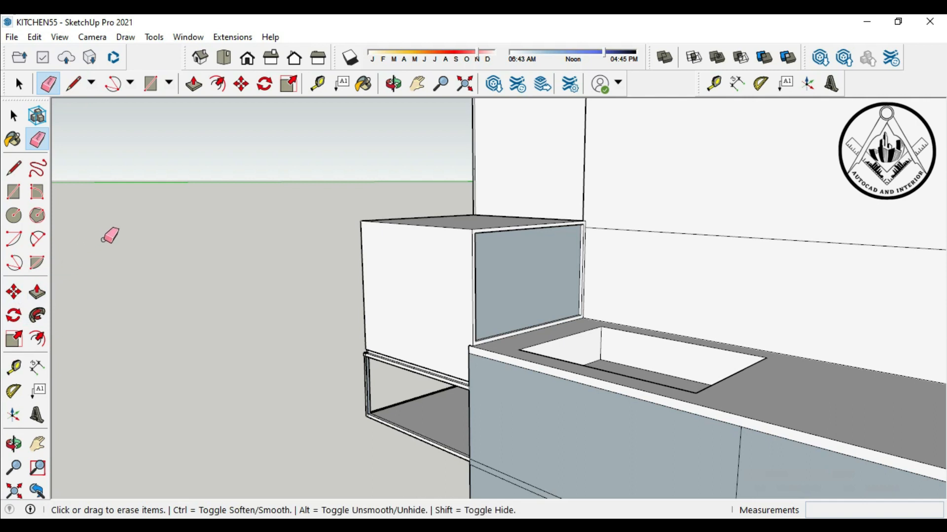
pyautogui.scroll(-4, 514, 274)
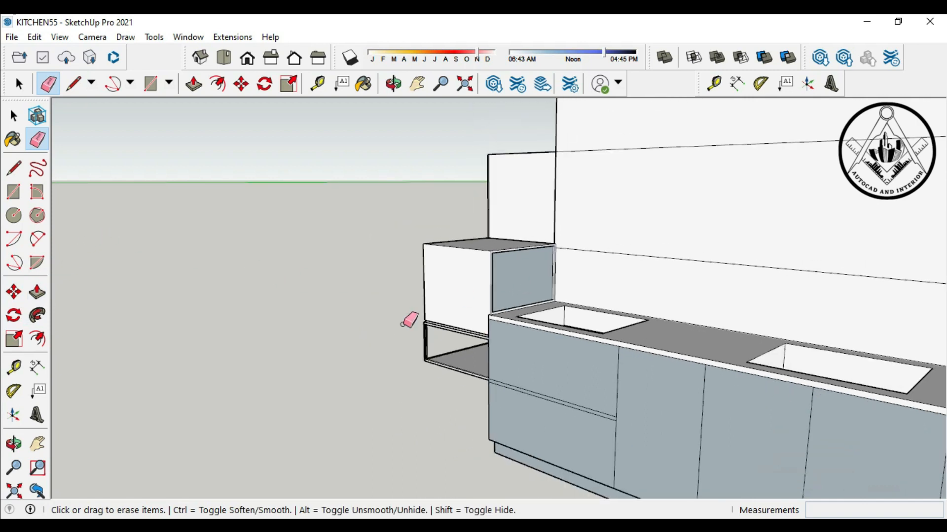
pyautogui.scroll(-2, 340, 329)
# Step: Place a horizontal guide on the back wall 6" above the lower wall line
pyautogui.press('p')
pyautogui.scroll(-2, 318, 310)
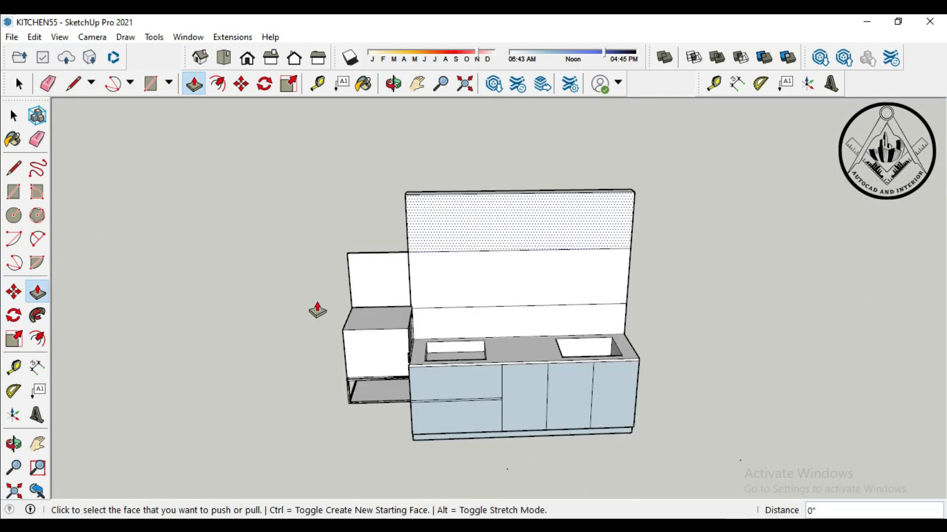
pyautogui.click(13, 367)
pyautogui.click(529, 306)
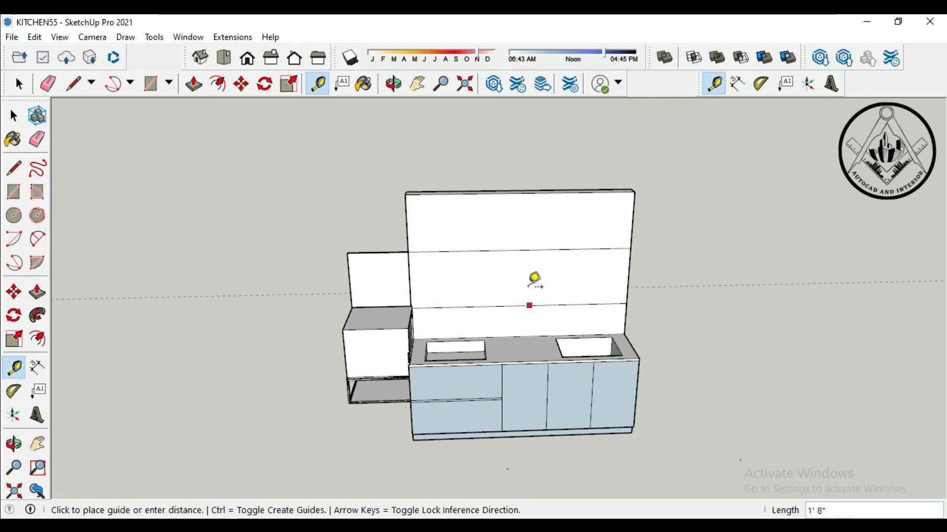
pyautogui.write('6')
pyautogui.press('Return')
# Step: Draw two lines across the full width of the back wall along the upper and lower horizontal guides
pyautogui.scroll(2, 547, 268)
pyautogui.press('l')
pyautogui.click(324, 192)
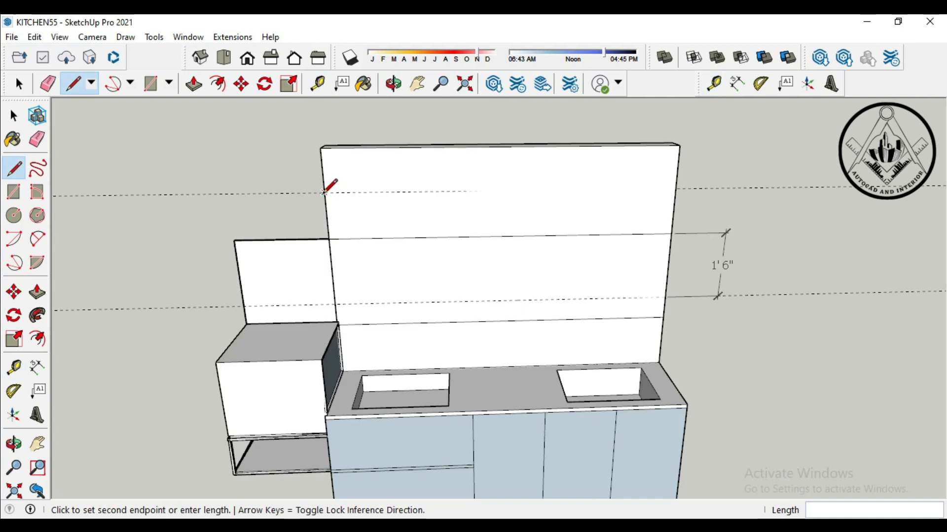
pyautogui.click(676, 189)
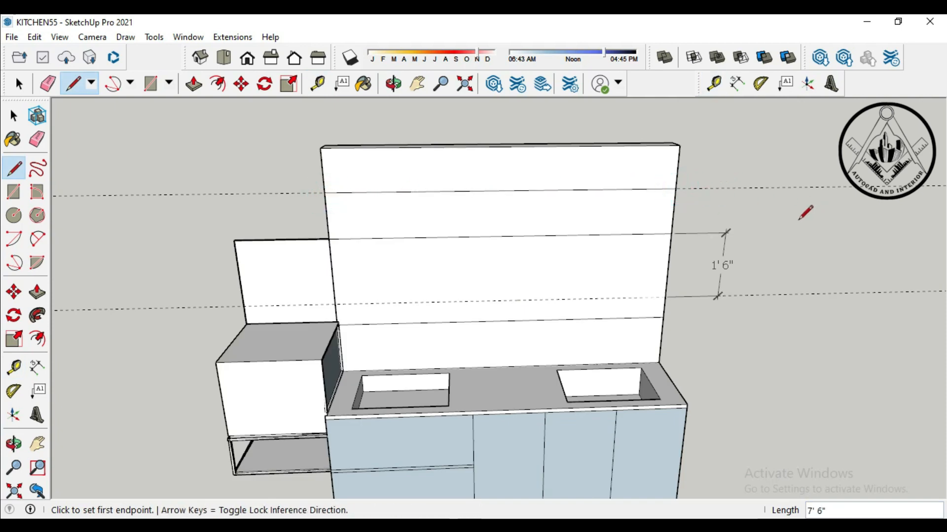
pyautogui.click(334, 304)
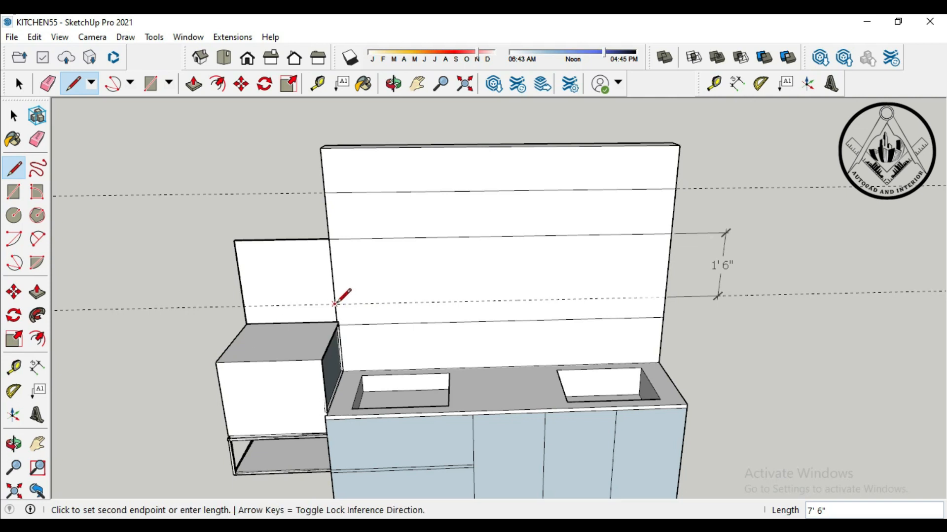
pyautogui.click(665, 297)
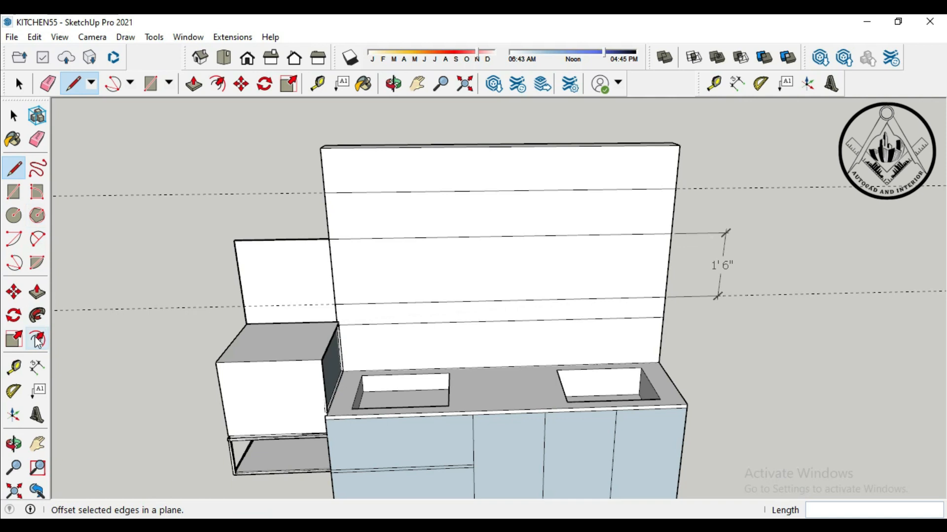
# Step: Erase both horizontal guides and the 1' 6" dimension beside the back wall
pyautogui.click(37, 140)
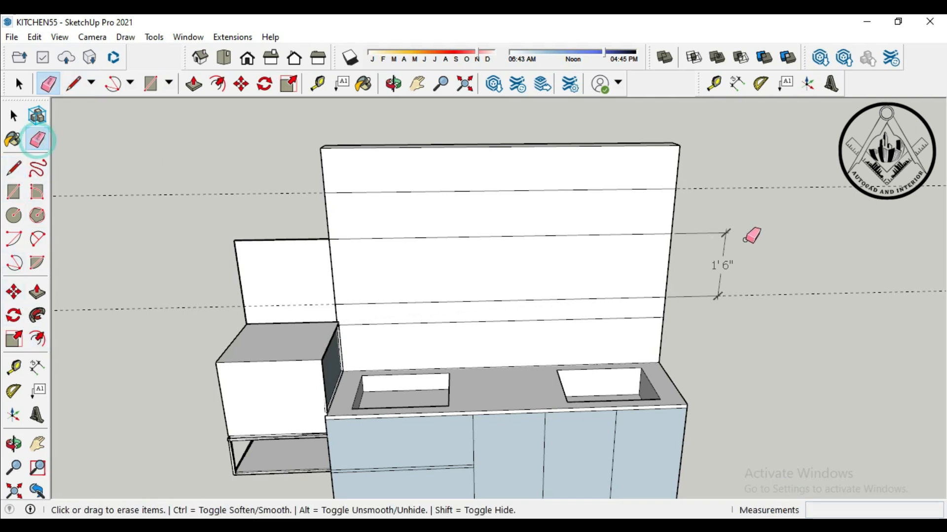
pyautogui.click(743, 185)
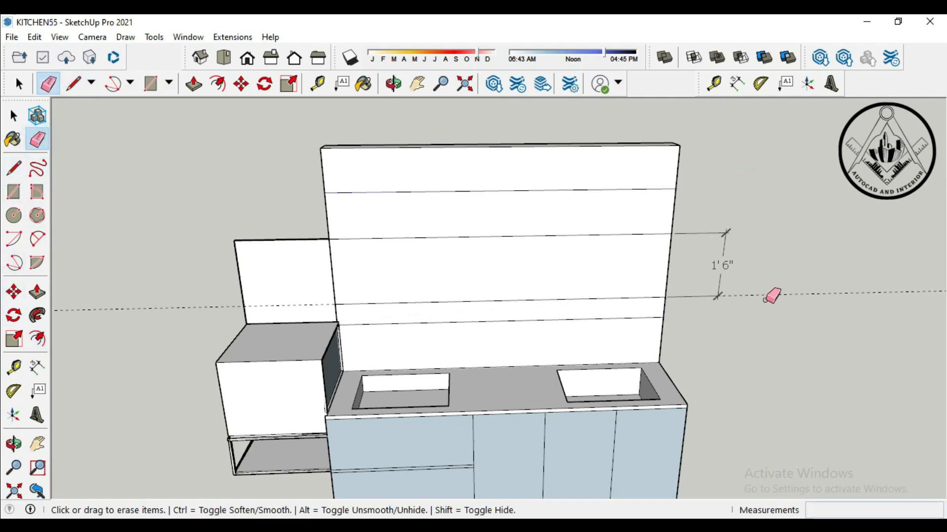
pyautogui.click(766, 294)
pyautogui.click(719, 282)
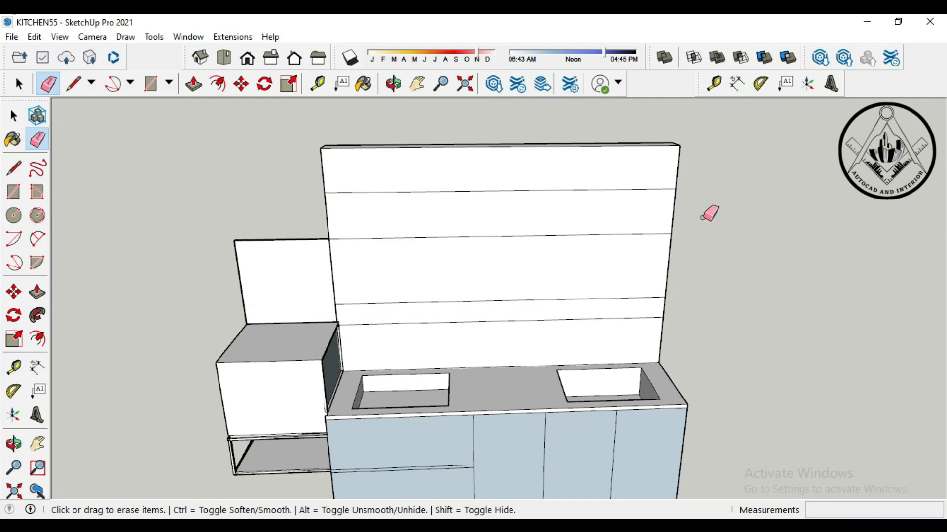
# Step: Place a vertical guide near the back wall's sink-side edge and draw a 1' 8" by 2' 6" rectangle between it and that edge
pyautogui.press('t')
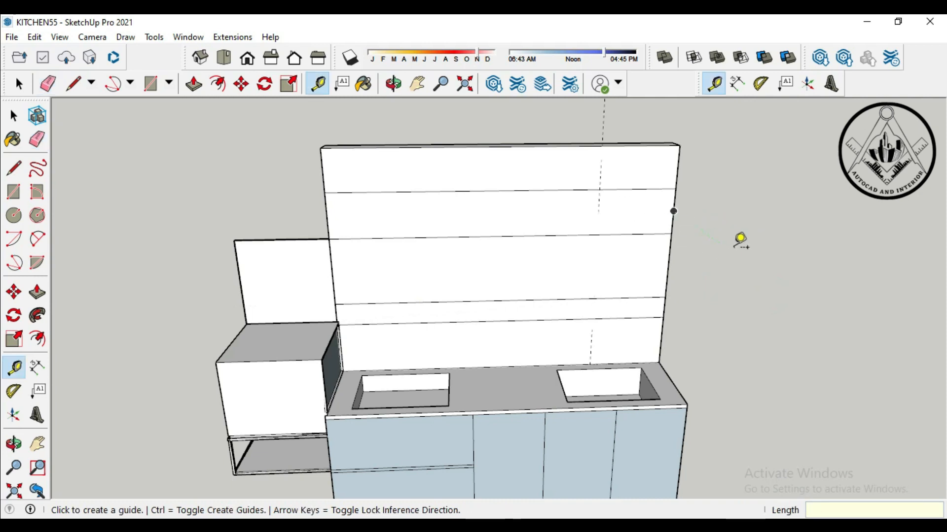
pyautogui.click(13, 169)
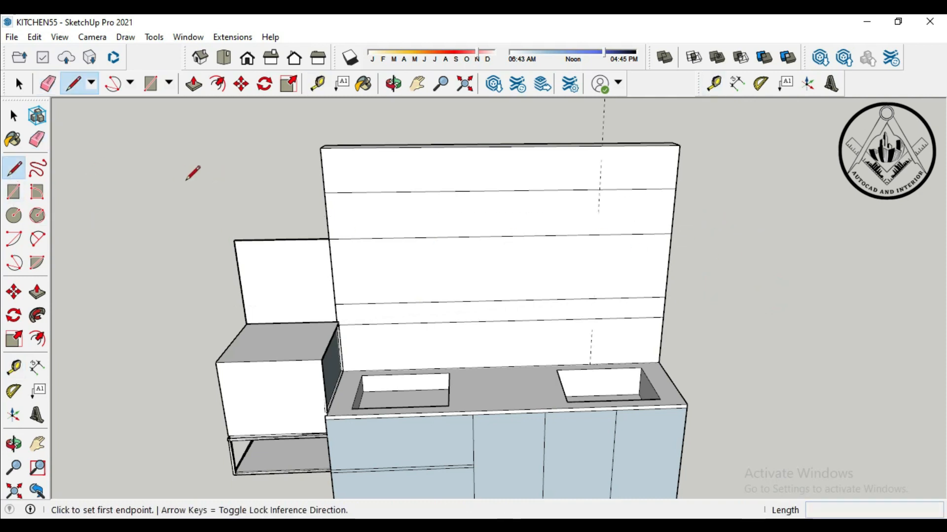
pyautogui.click(13, 192)
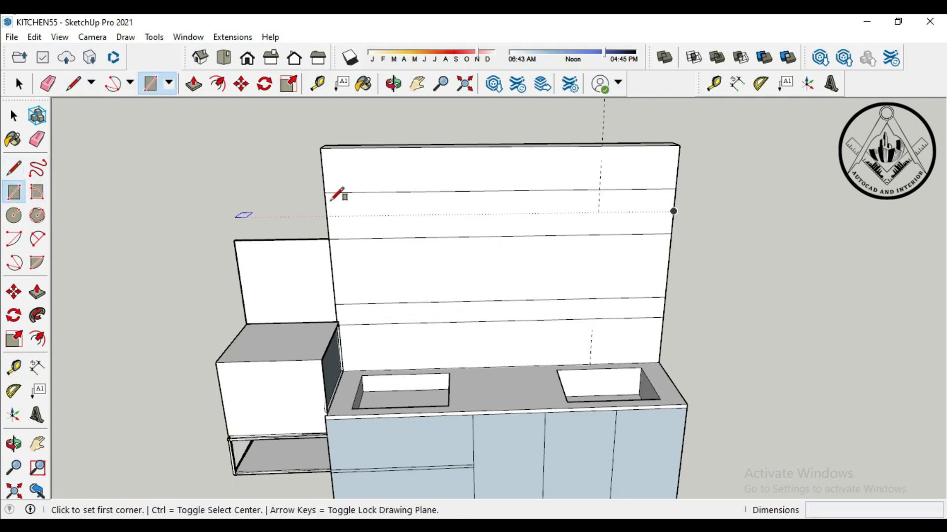
pyautogui.click(599, 189)
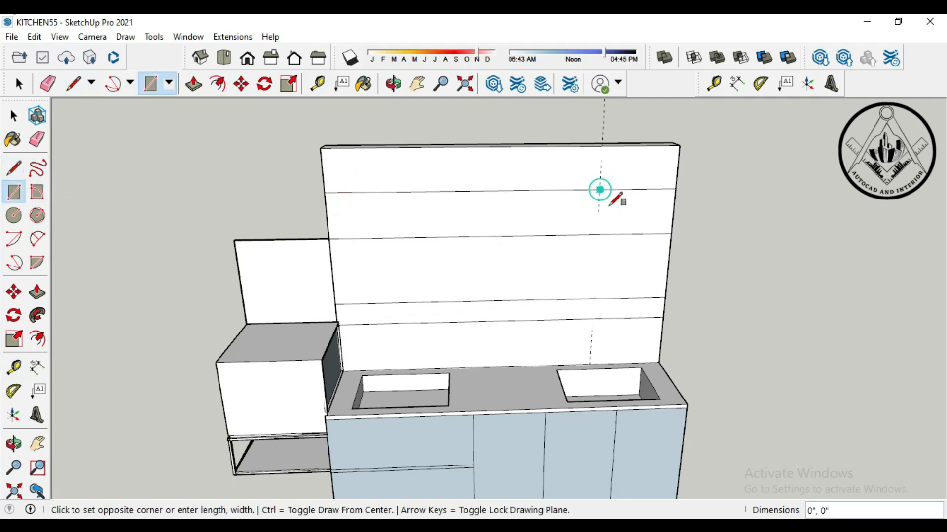
pyautogui.click(665, 298)
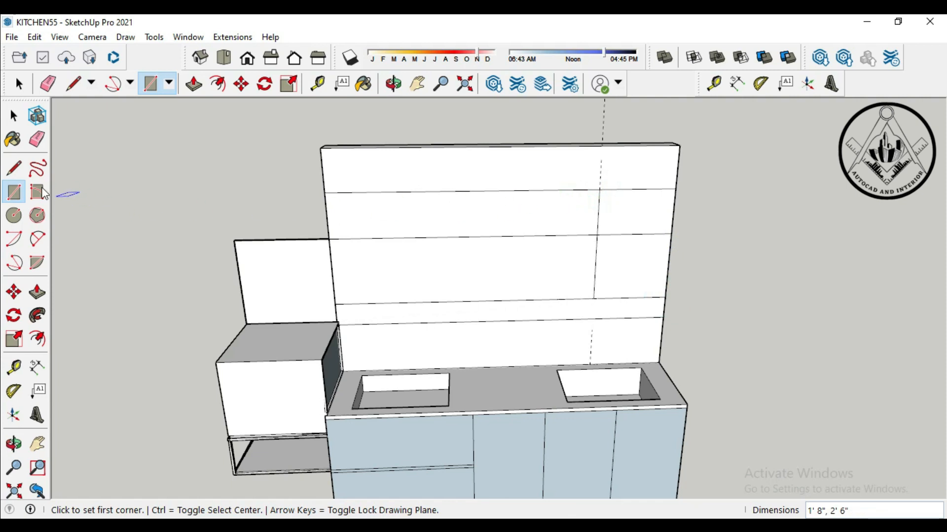
# Step: Erase the vertical guide and the horizontal line crossing the new rectangle on the back wall
pyautogui.click(602, 118)
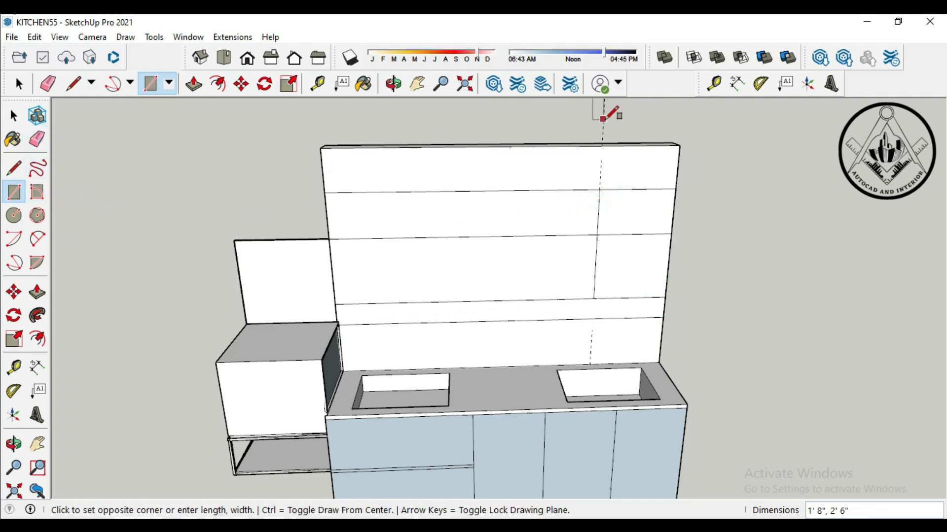
pyautogui.press('space')
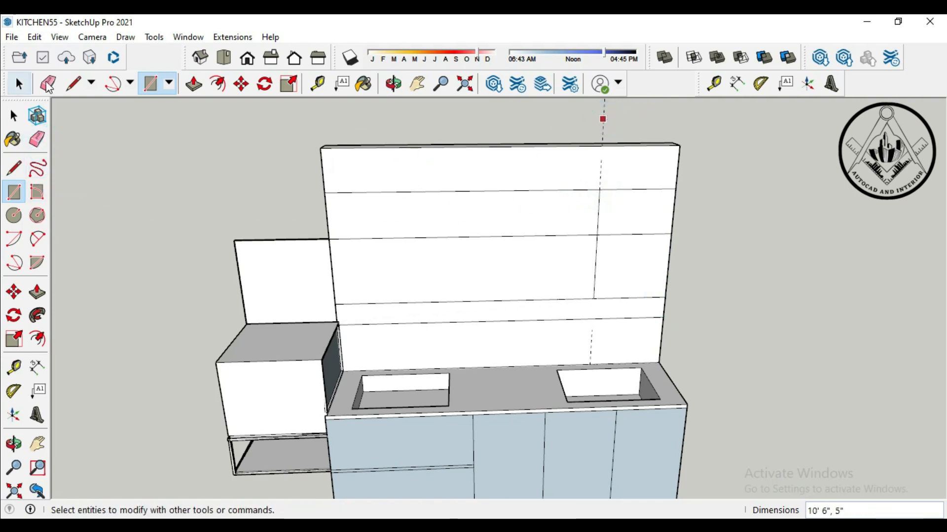
pyautogui.press('e')
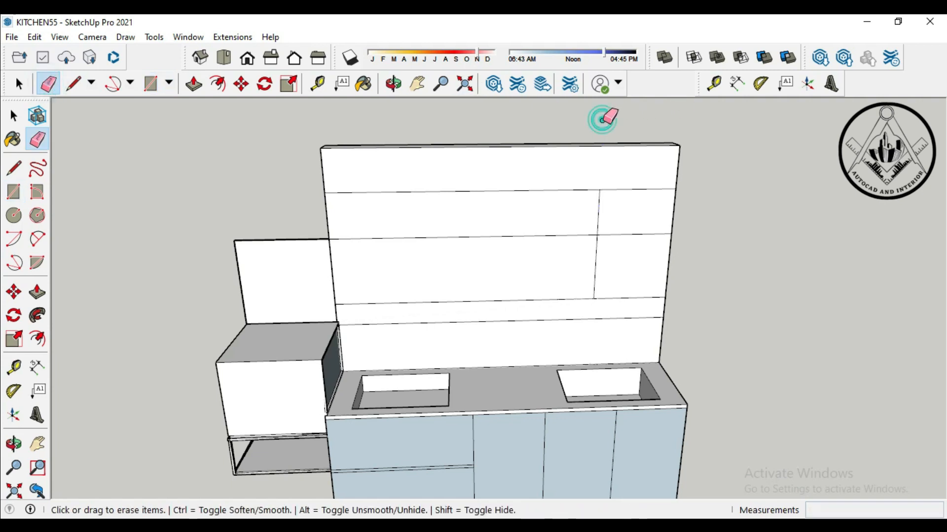
pyautogui.click(629, 234)
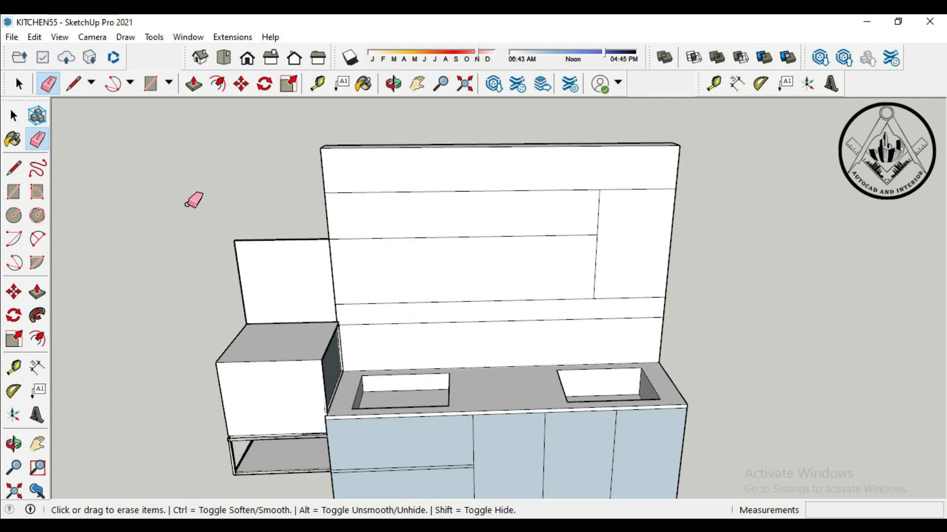
# Step: Offset the rectangle's outline on the back wall inward by .5" to form a frame
pyautogui.click(38, 338)
pyautogui.click(616, 213)
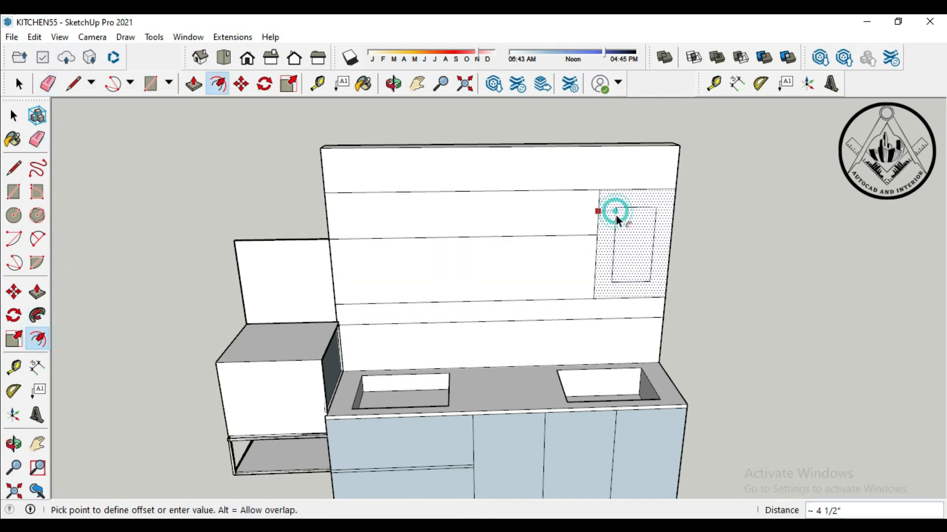
pyautogui.write('.5')
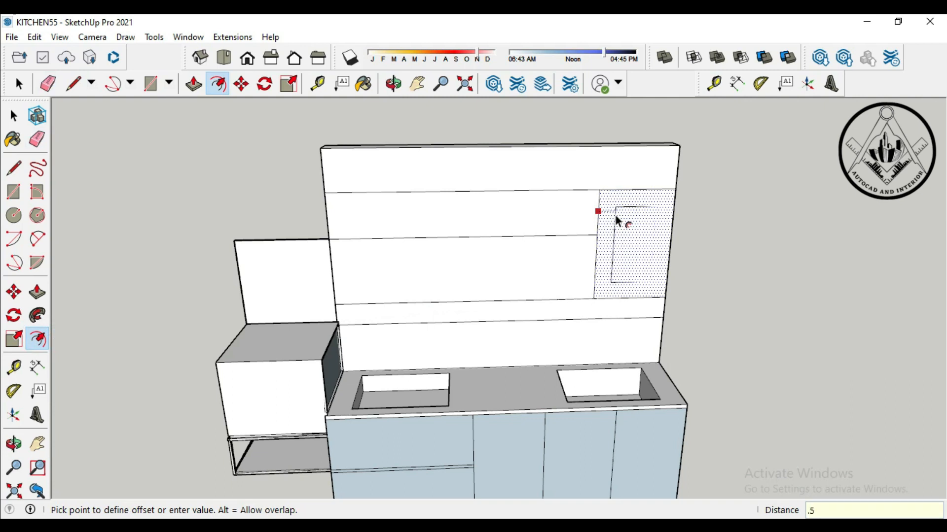
pyautogui.press('Return')
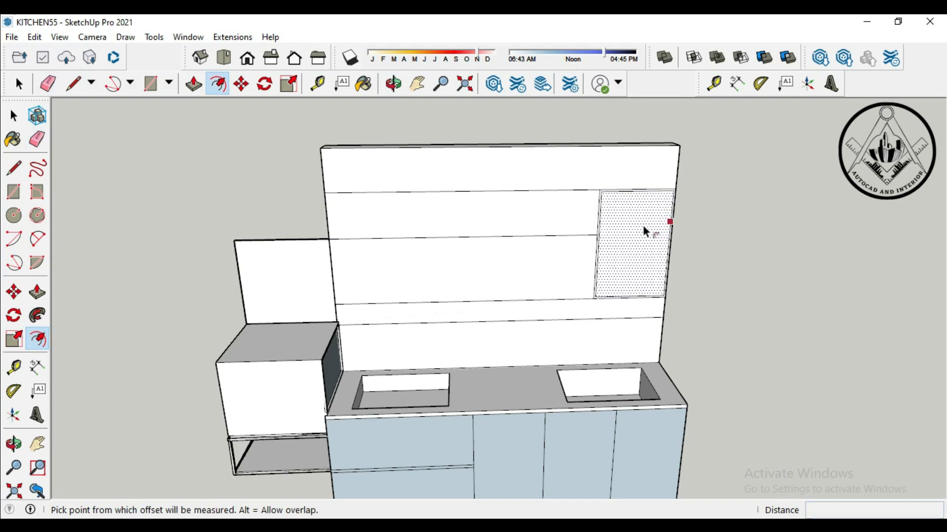
# Step: Offset the outline of each of the three stacked compartments inside the wall frame inward by .5"
pyautogui.scroll(2, 697, 252)
pyautogui.moveTo(742, 262); pyautogui.dragTo(713, 232, button='middle')
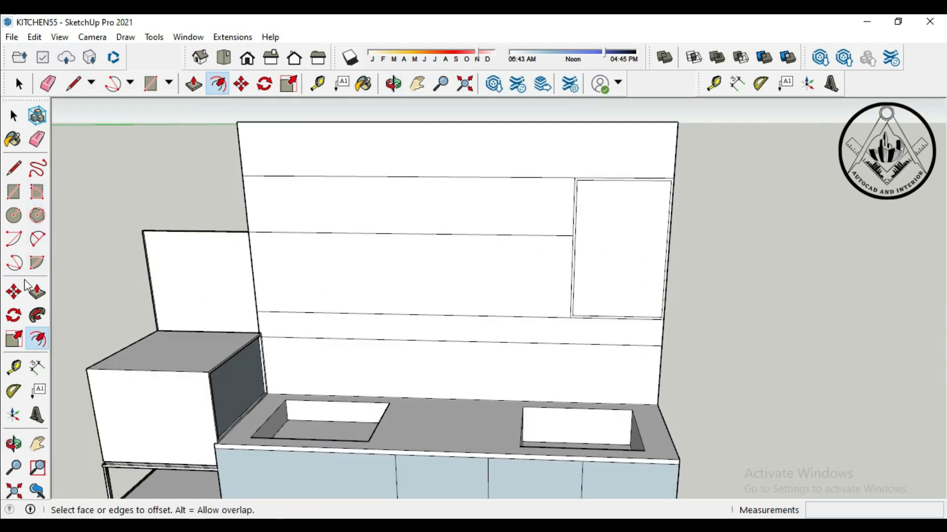
pyautogui.scroll(3, 553, 222)
pyautogui.click(654, 185)
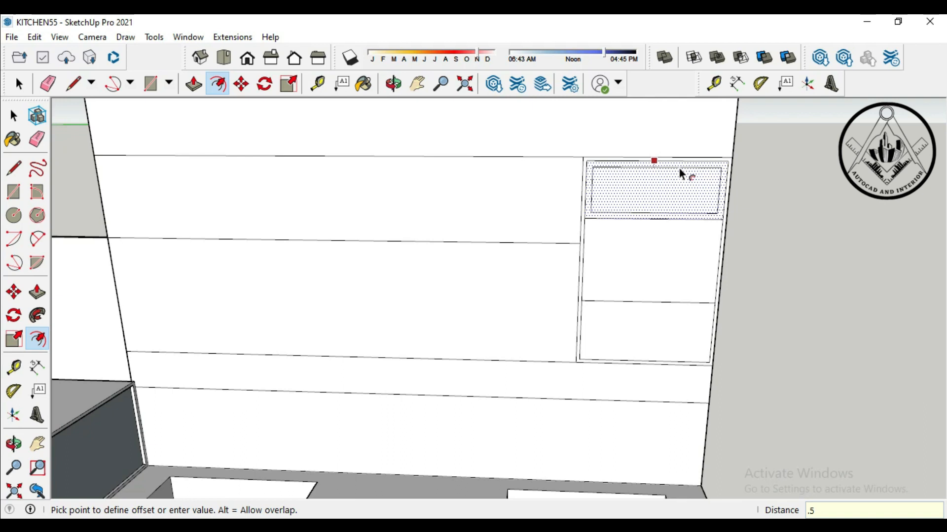
pyautogui.press('Return')
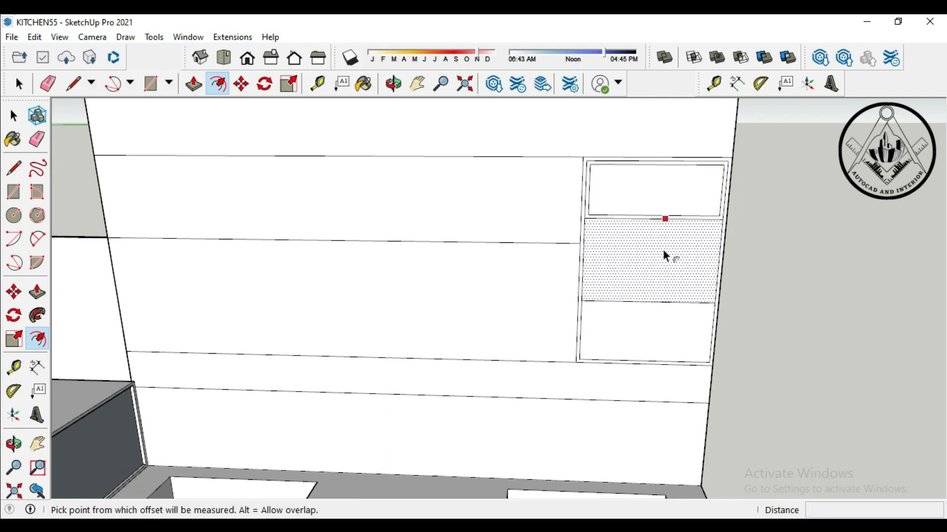
pyautogui.click(653, 247)
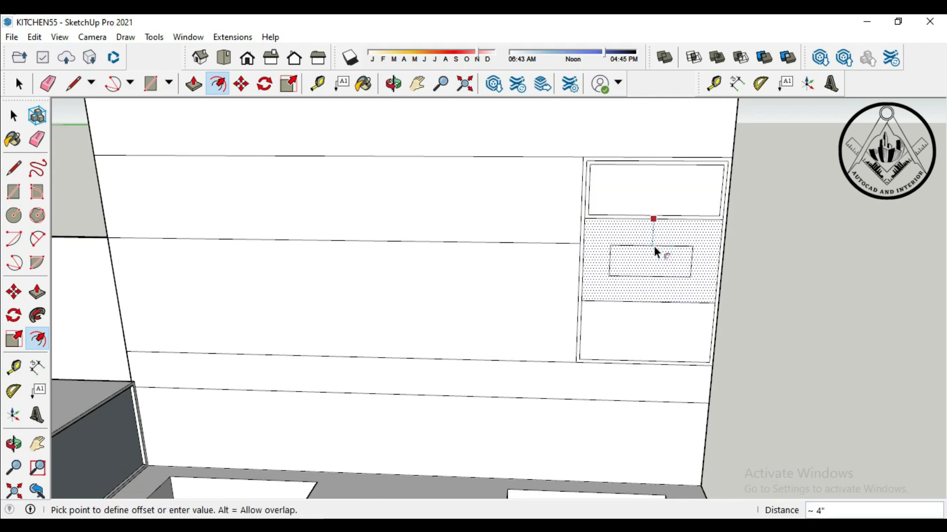
pyautogui.write('.5')
pyautogui.press('Return')
pyautogui.click(647, 324)
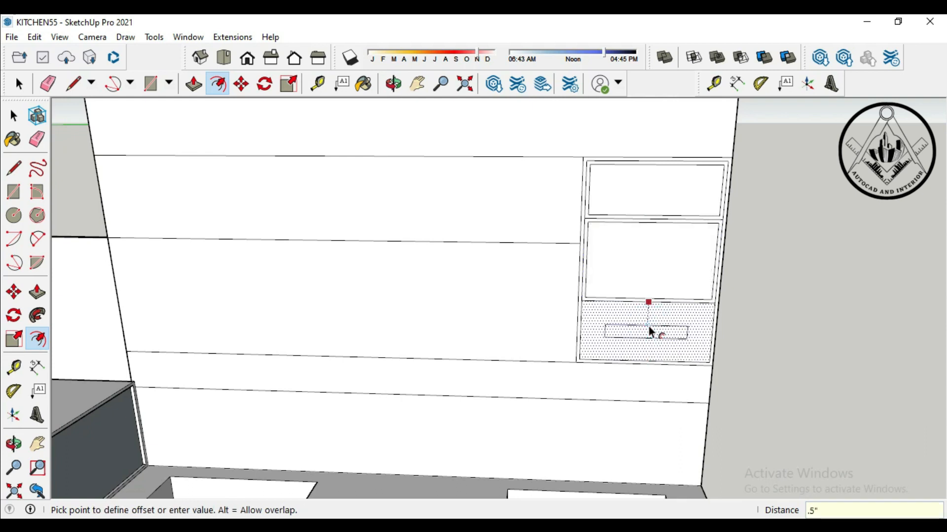
pyautogui.press('Return')
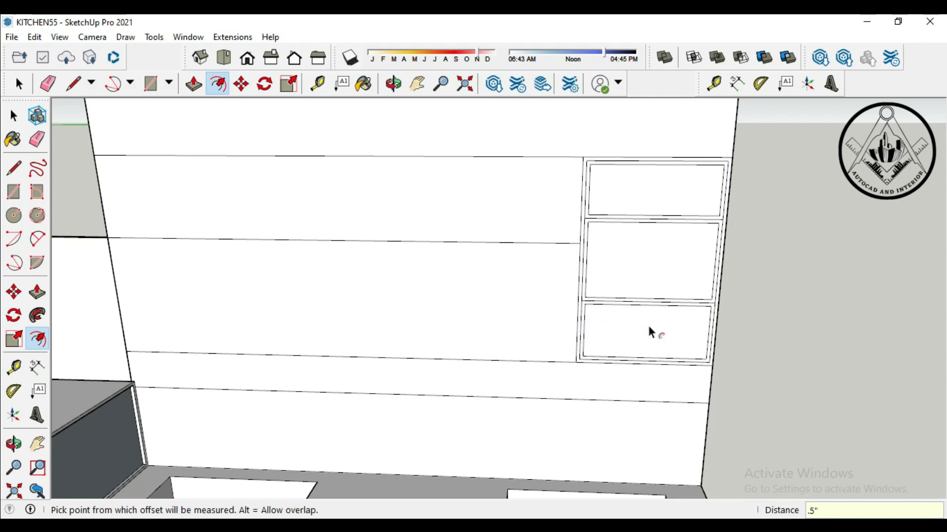
# Step: Push the three framed compartment faces into the wall: the upper one 3 1/2", the middle one 3" and the lower one 2 1/2"
pyautogui.click(38, 295)
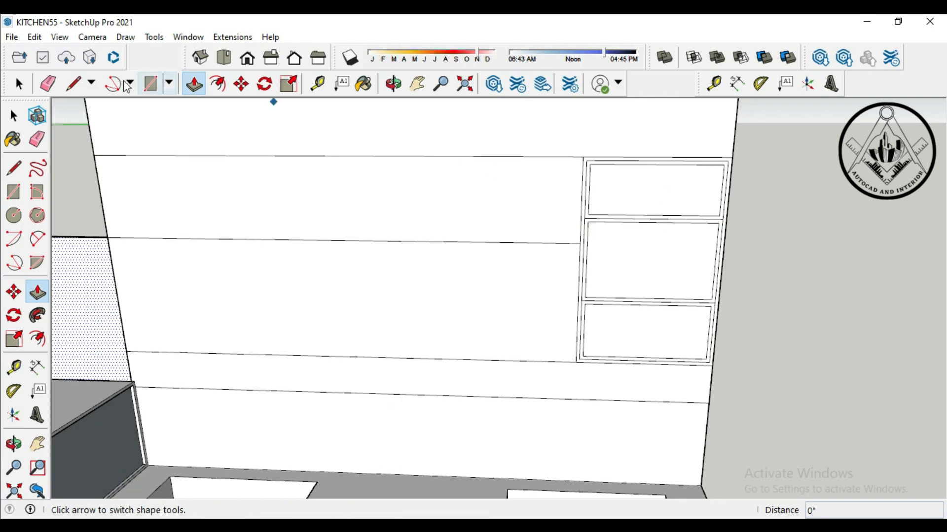
pyautogui.click(19, 83)
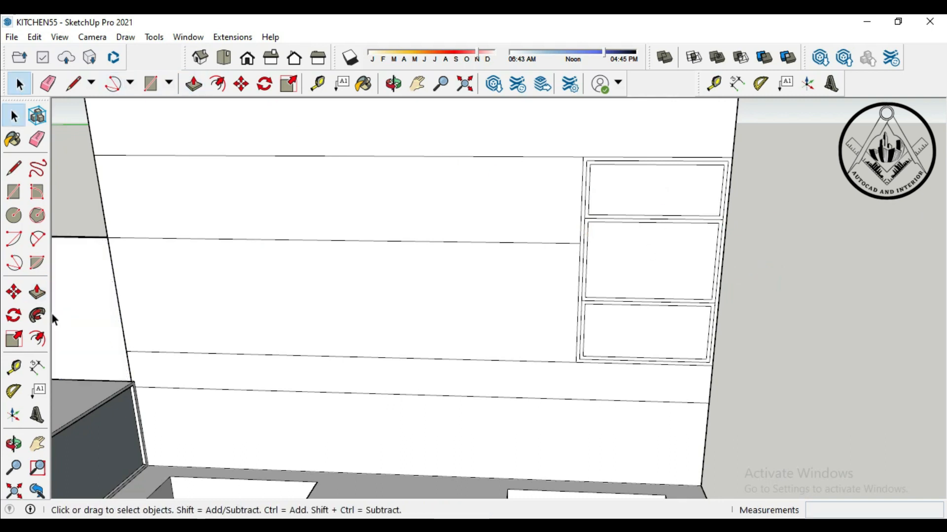
pyautogui.click(37, 293)
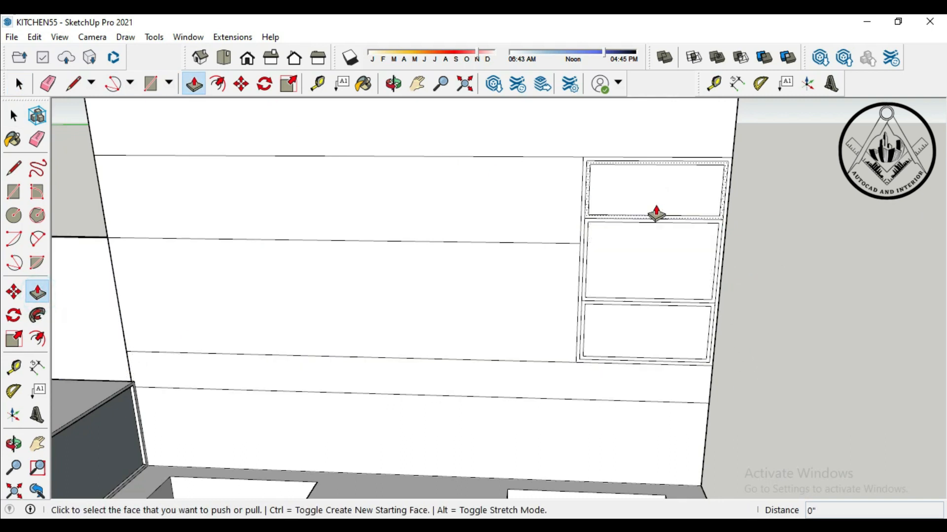
pyautogui.click(656, 213)
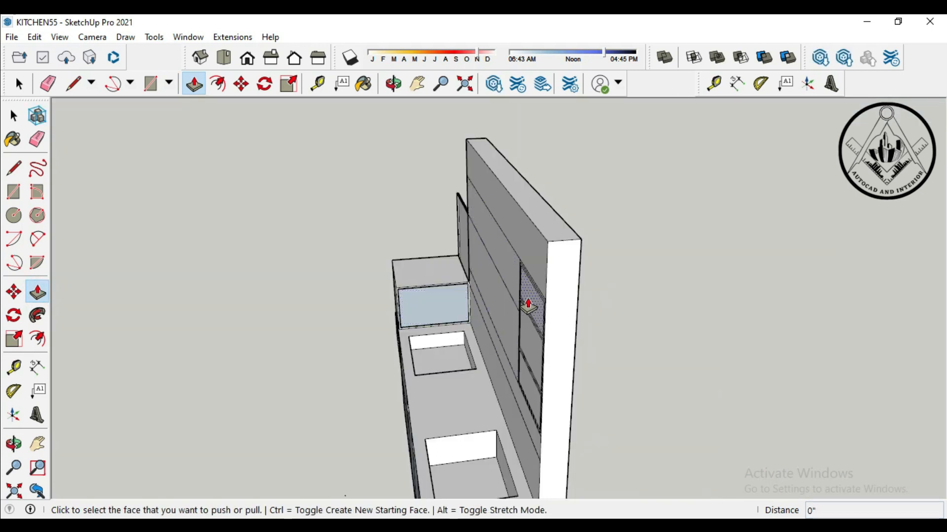
pyautogui.click(528, 305)
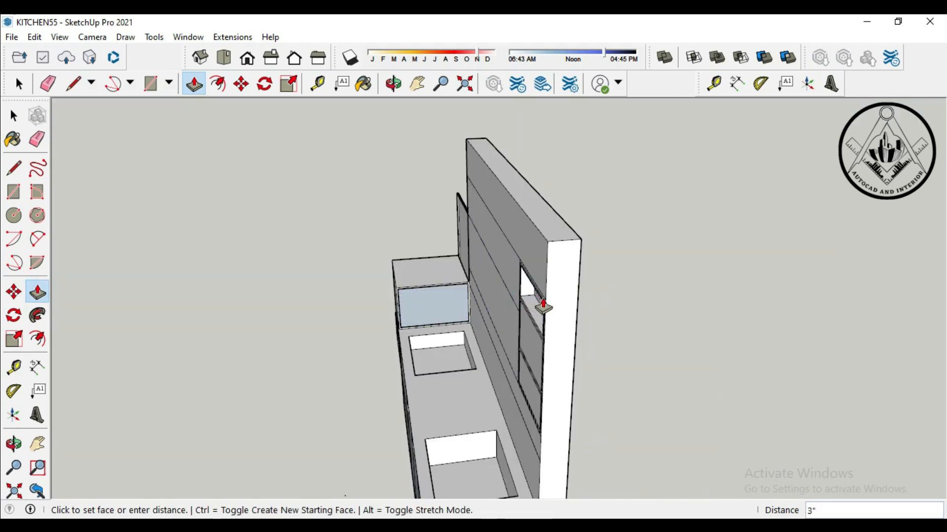
pyautogui.click(545, 306)
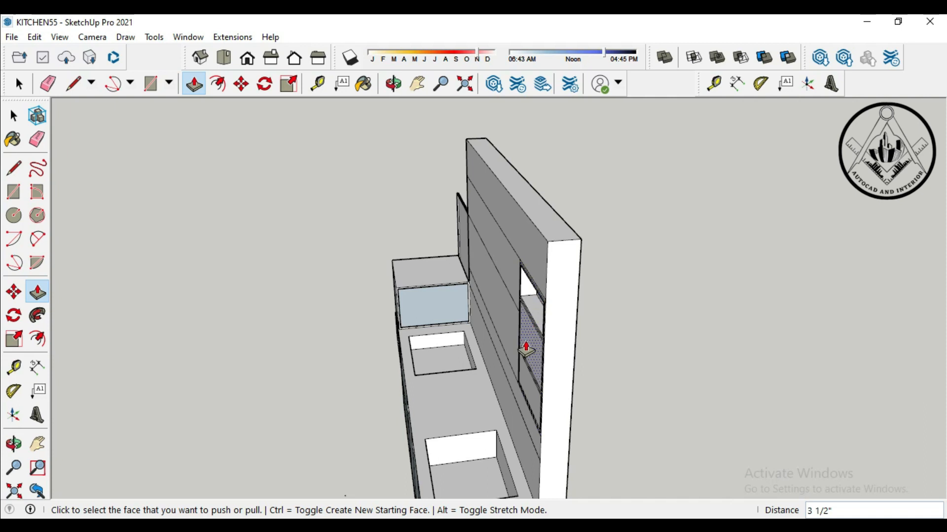
pyautogui.click(531, 345)
pyautogui.click(540, 350)
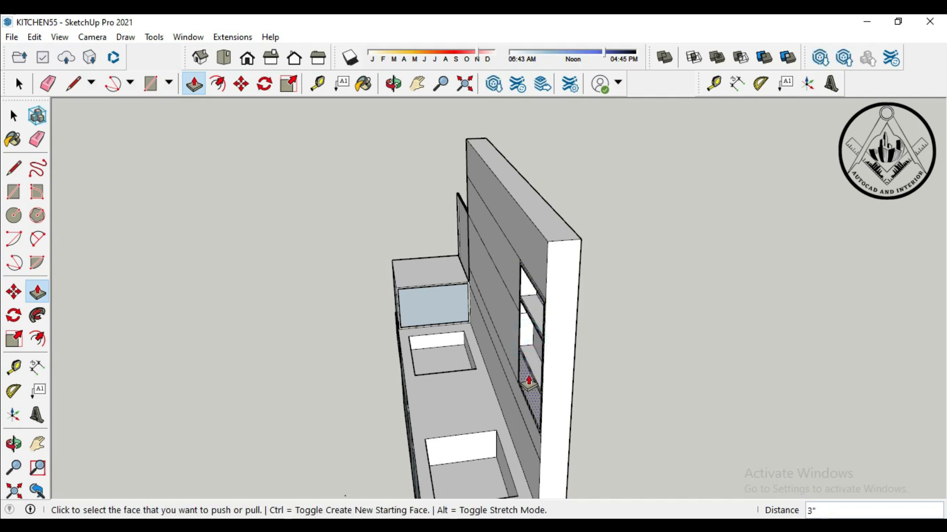
pyautogui.click(527, 395)
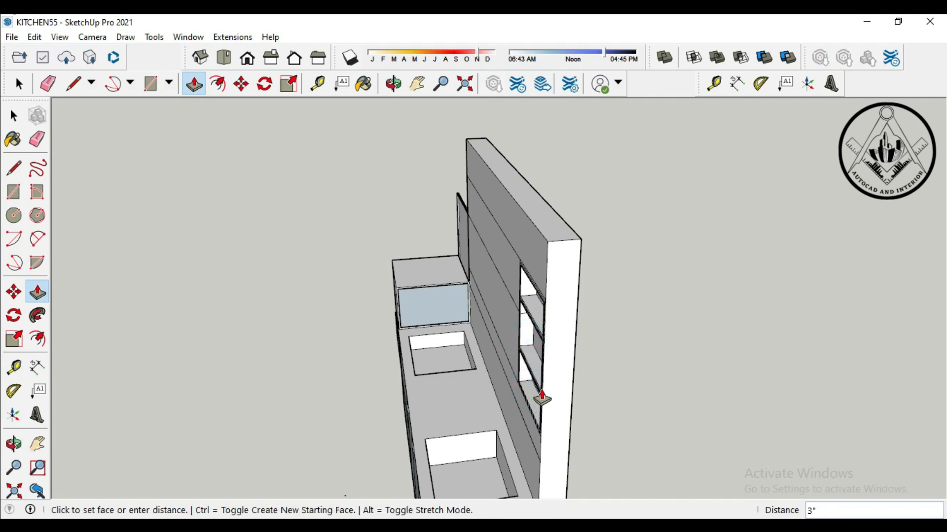
pyautogui.click(541, 395)
# Step: Adjust the depth of the middle compartment's back face by 1/2" with Push/Pull
pyautogui.scroll(-1, 627, 352)
pyautogui.moveTo(653, 366); pyautogui.dragTo(813, 327, button='middle')
pyautogui.scroll(-2, 313, 333)
pyautogui.moveTo(308, 337); pyautogui.dragTo(665, 268, button='middle')
pyautogui.scroll(5, 631, 268)
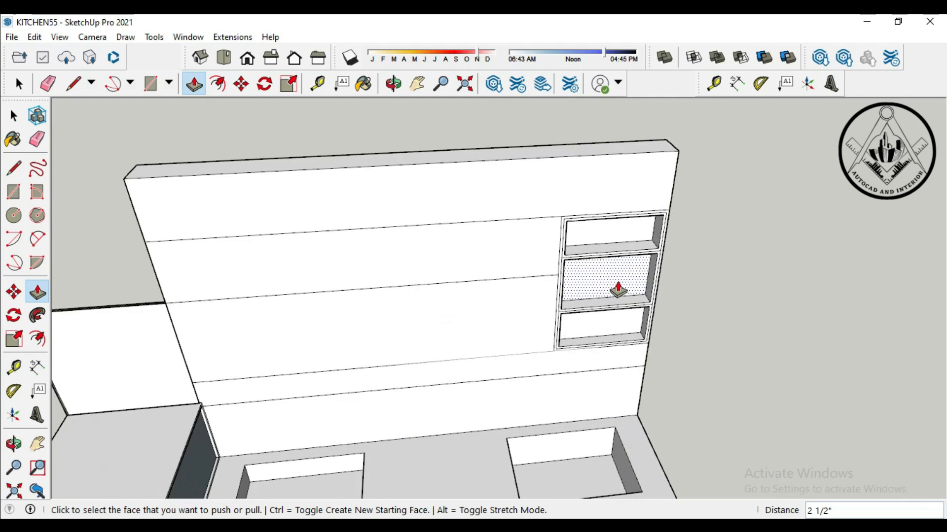
pyautogui.scroll(2, 617, 290)
pyautogui.click(626, 284)
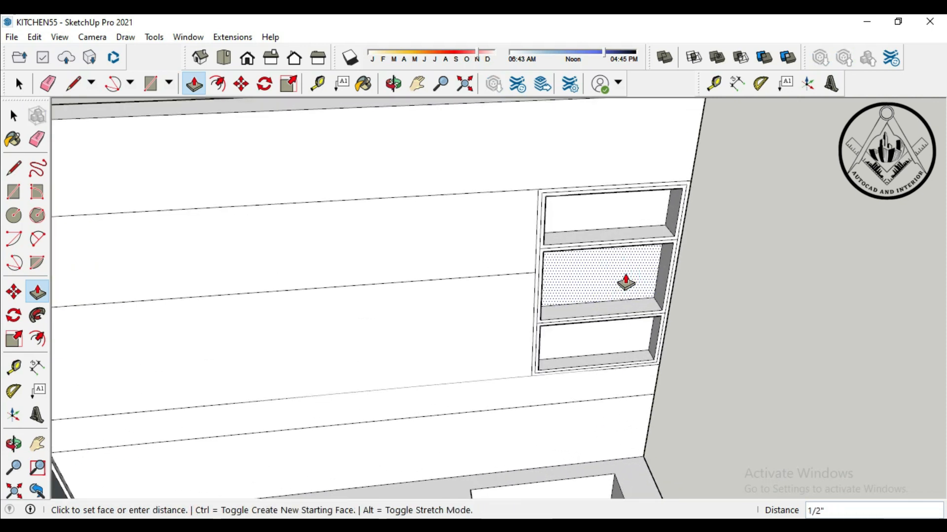
pyautogui.click(626, 281)
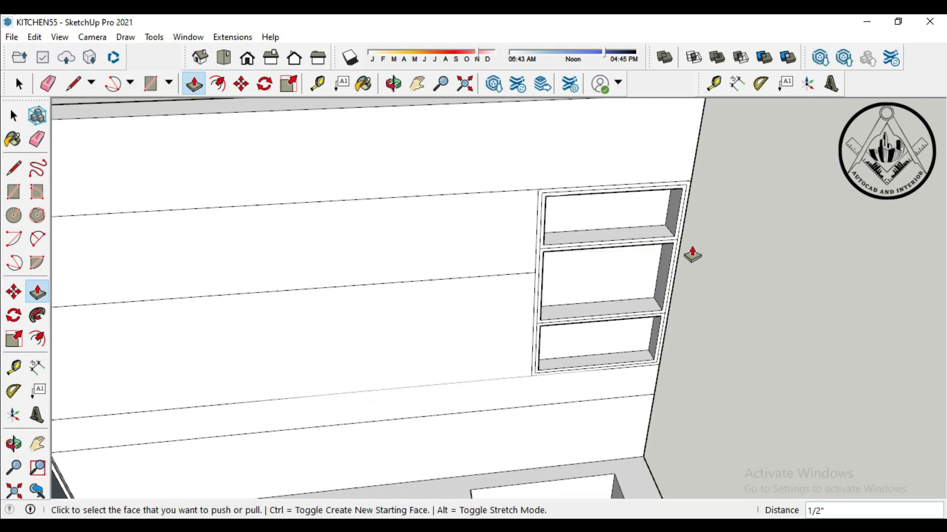
pyautogui.scroll(-2, 713, 247)
pyautogui.moveTo(733, 316); pyautogui.dragTo(708, 232, button='middle')
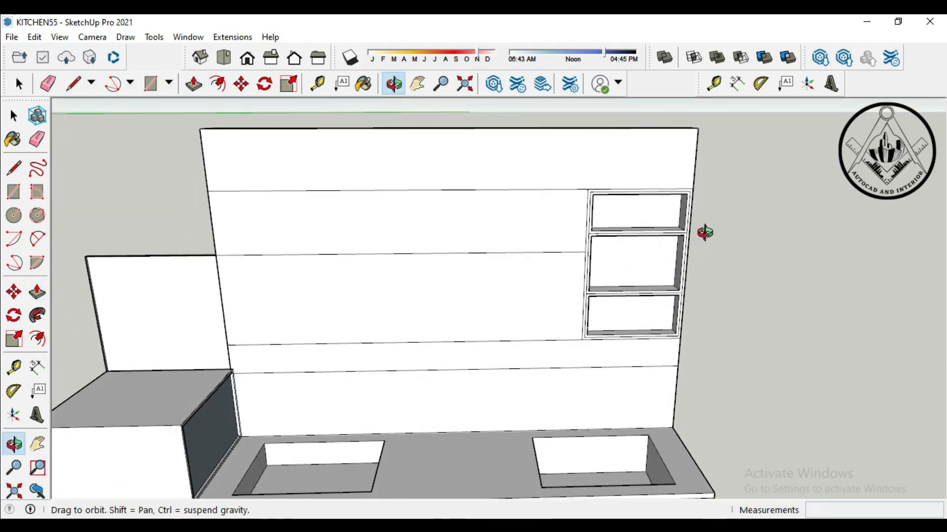
pyautogui.moveTo(769, 312); pyautogui.dragTo(709, 266, button='middle')
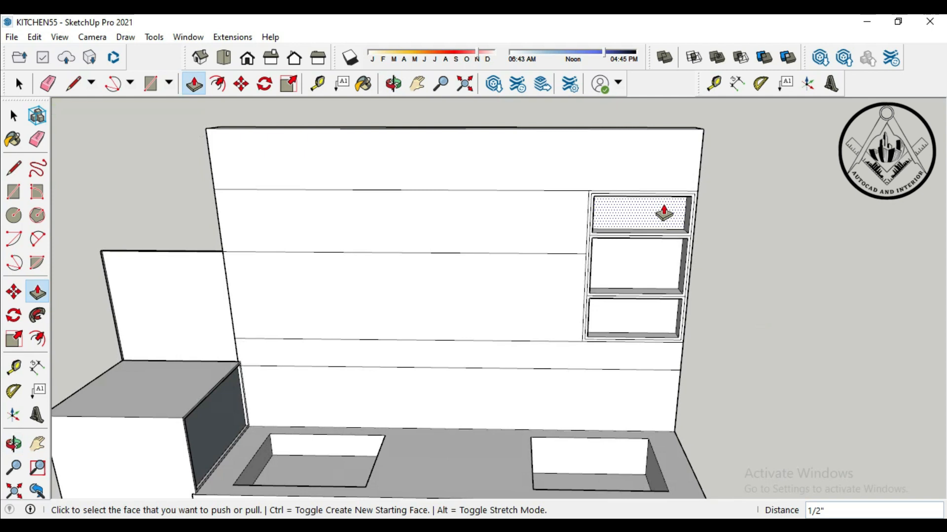
pyautogui.scroll(4, 670, 213)
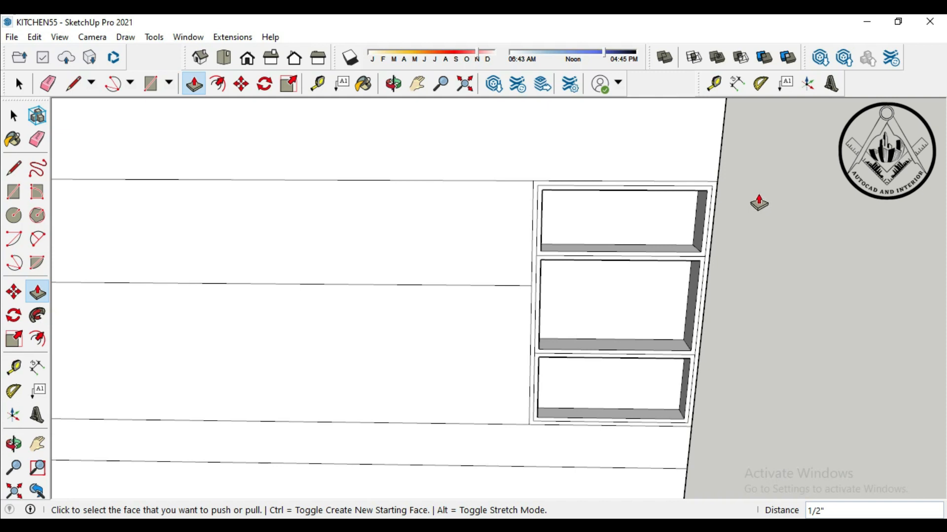
pyautogui.scroll(-1, 759, 202)
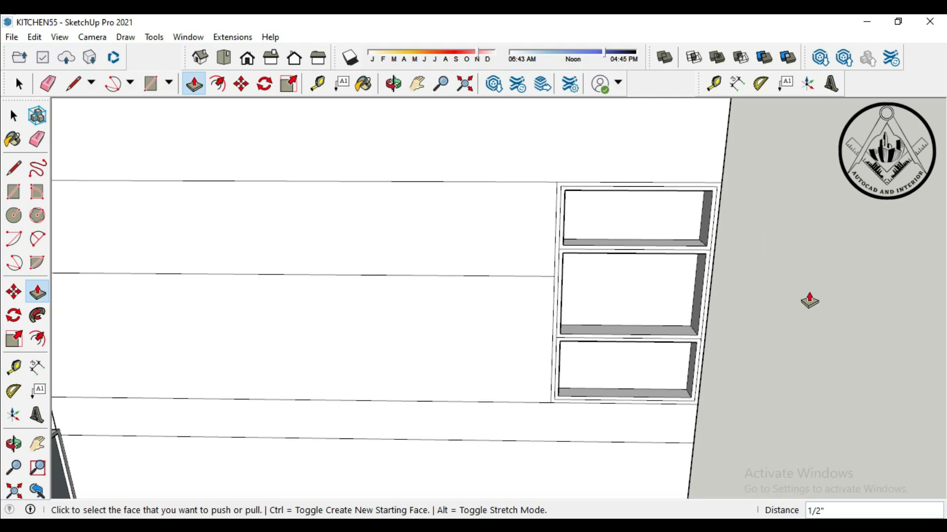
pyautogui.scroll(-3, 544, 215)
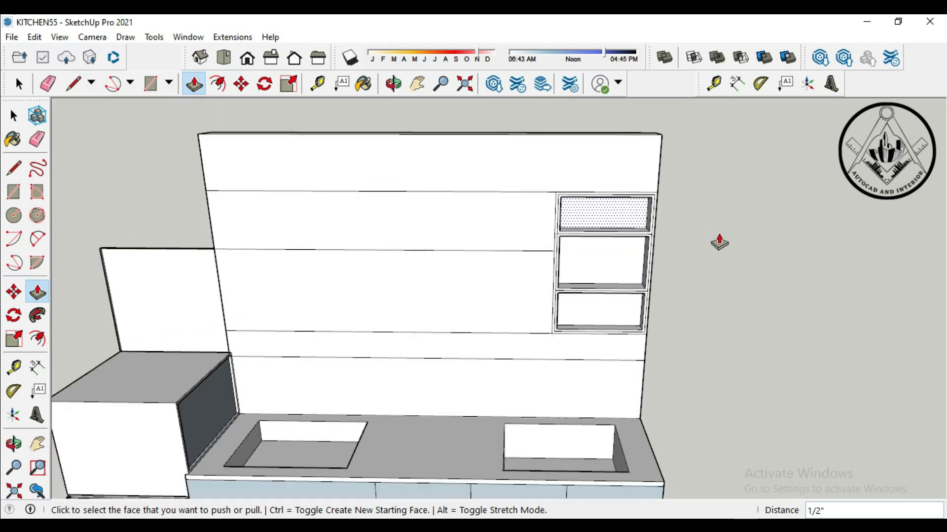
pyautogui.scroll(-2, 720, 241)
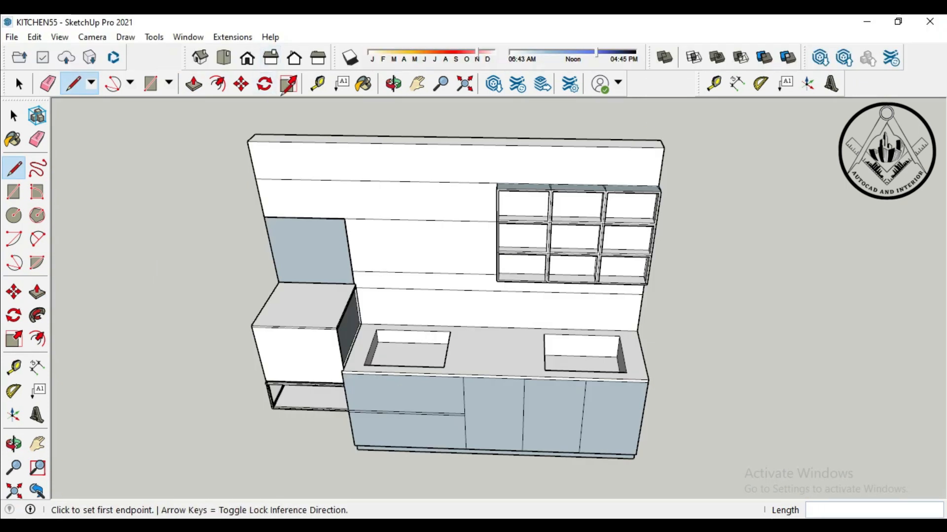
# Step: Search the component library for BURNER and place the black two-burner countertop stove on the empty ground beside the sink end of the kitchen
pyautogui.click(363, 84)
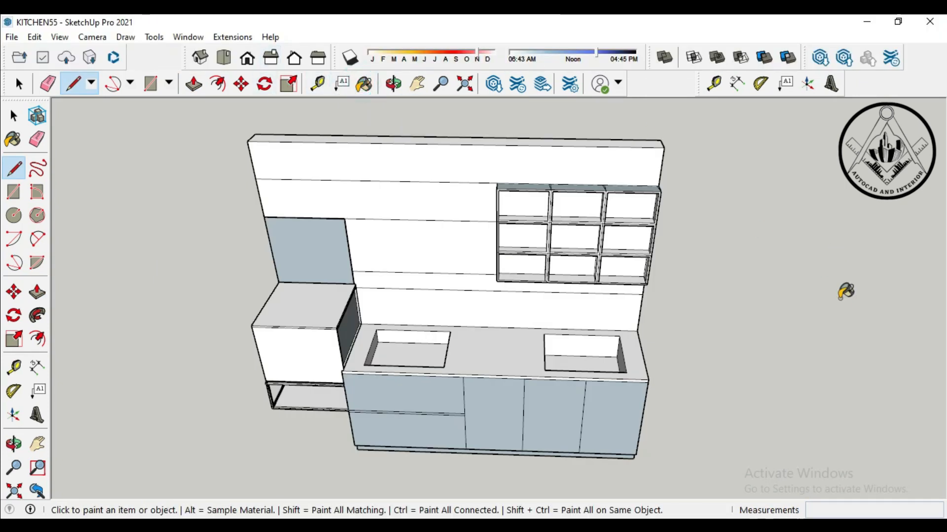
pyautogui.scroll(15, 848, 291)
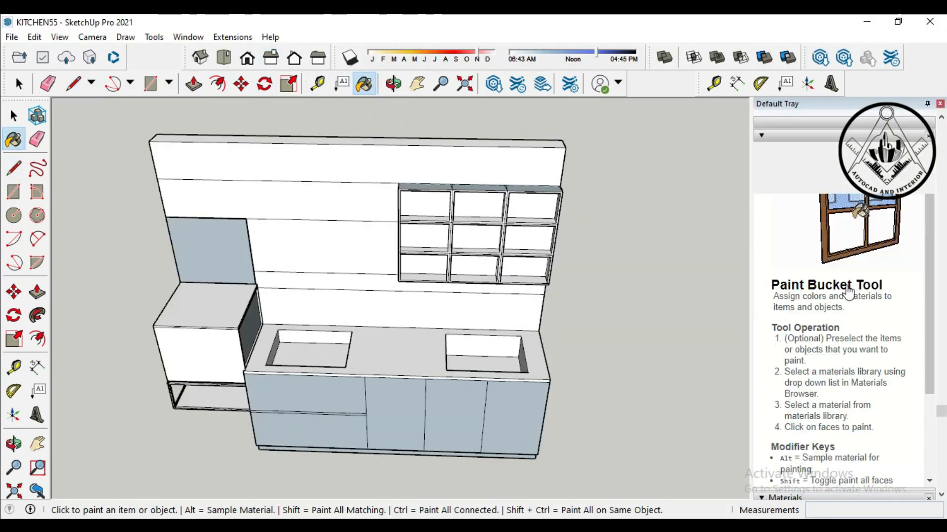
pyautogui.scroll(6, 848, 291)
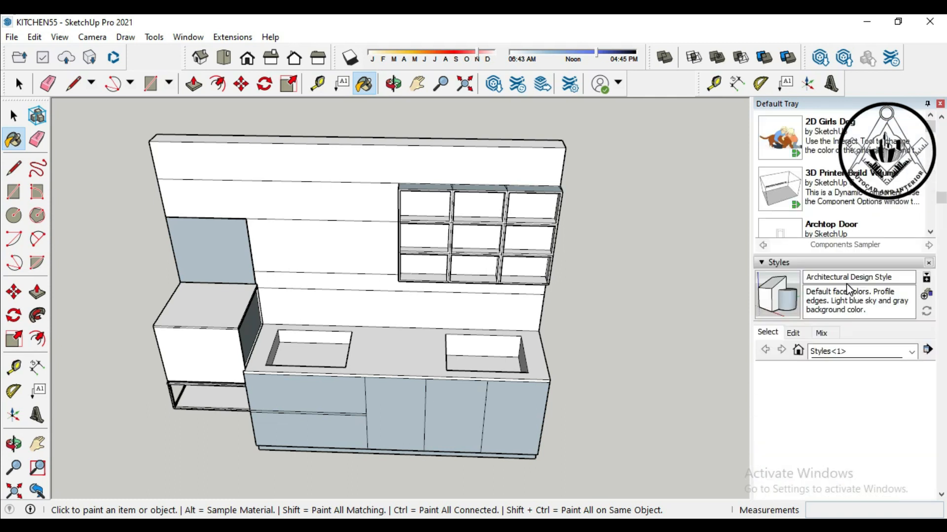
pyautogui.click(836, 340)
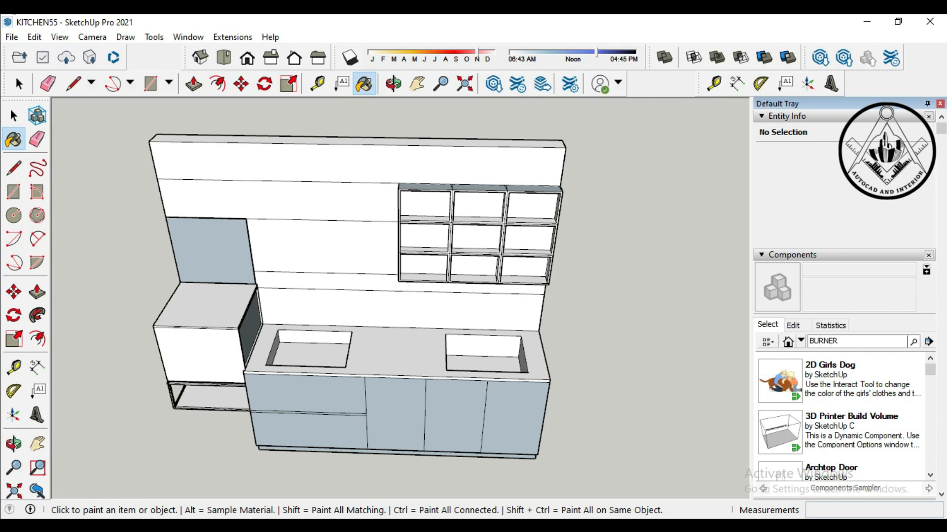
pyautogui.press('Return')
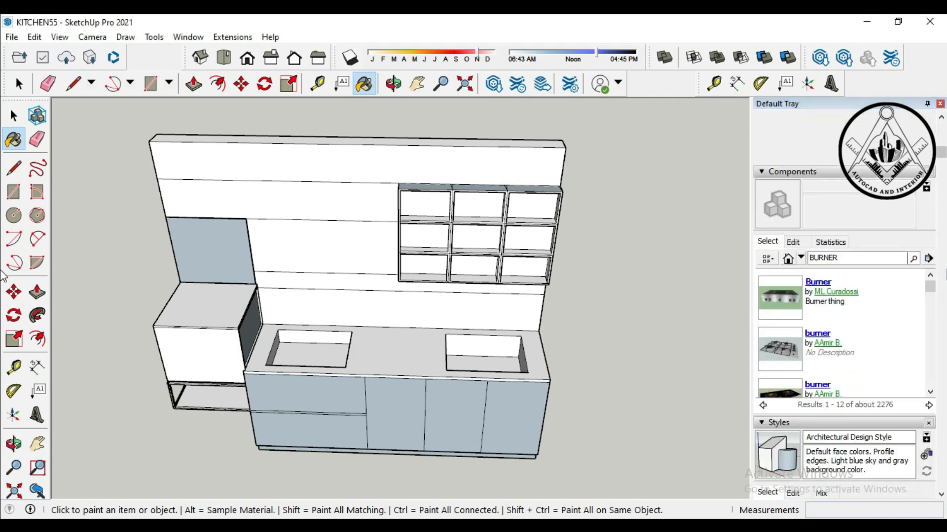
pyautogui.moveTo(930, 293); pyautogui.dragTo(931, 301)
pyautogui.click(787, 347)
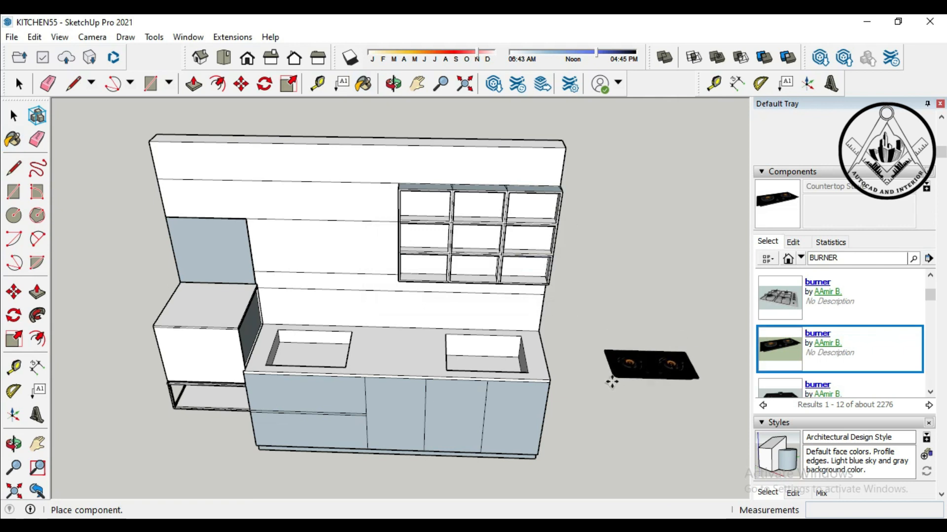
pyautogui.click(611, 380)
pyautogui.moveTo(669, 367); pyautogui.dragTo(624, 329, button='middle')
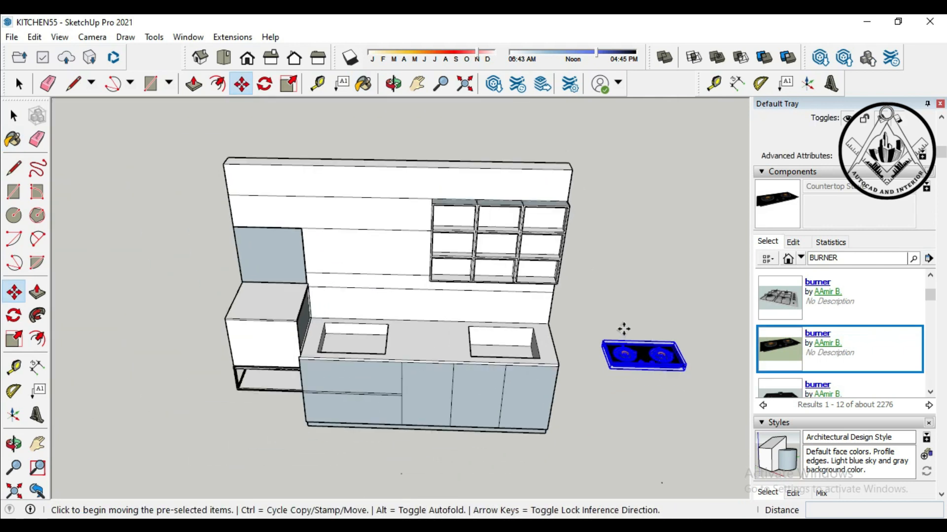
# Step: Search the component library for SINK and place the black double-bowl sink with faucet beside the side shelf unit
pyautogui.click(846, 259)
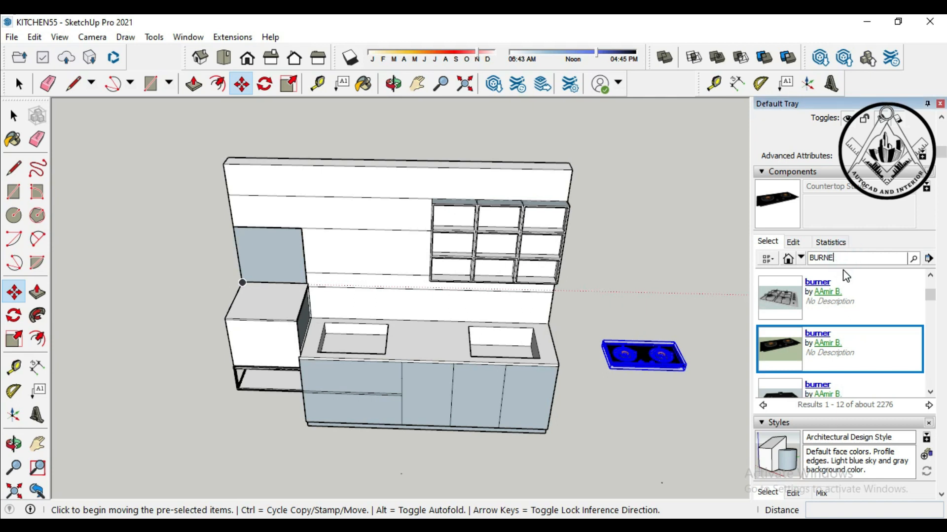
pyautogui.write('SINK')
pyautogui.press('Return')
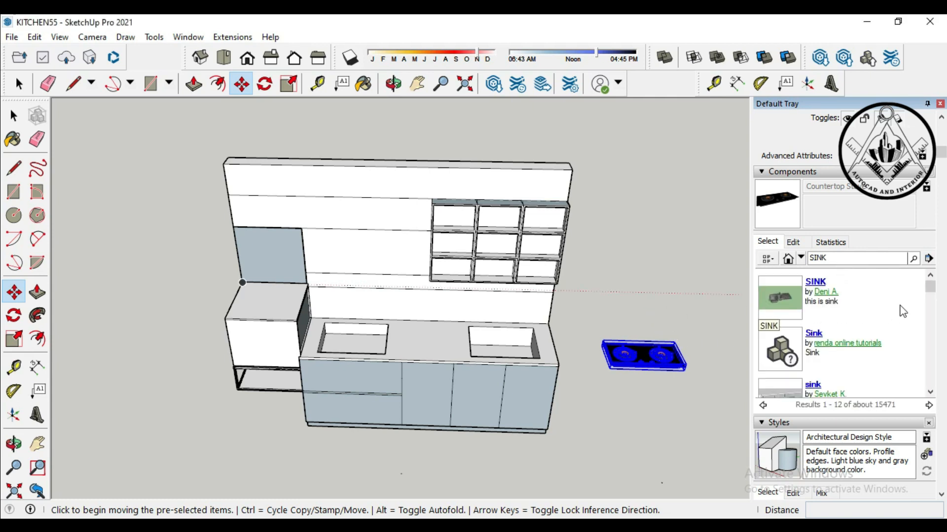
pyautogui.click(930, 301)
pyautogui.click(838, 297)
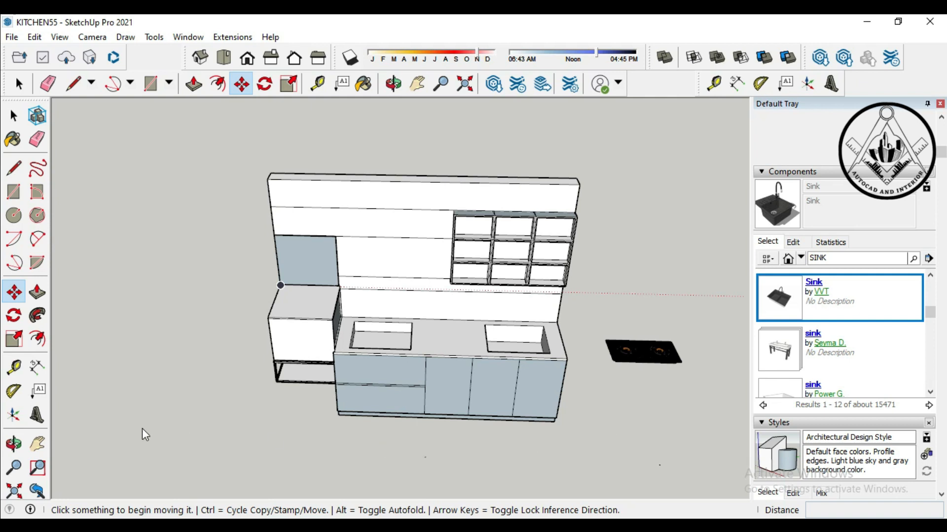
pyautogui.click(154, 416)
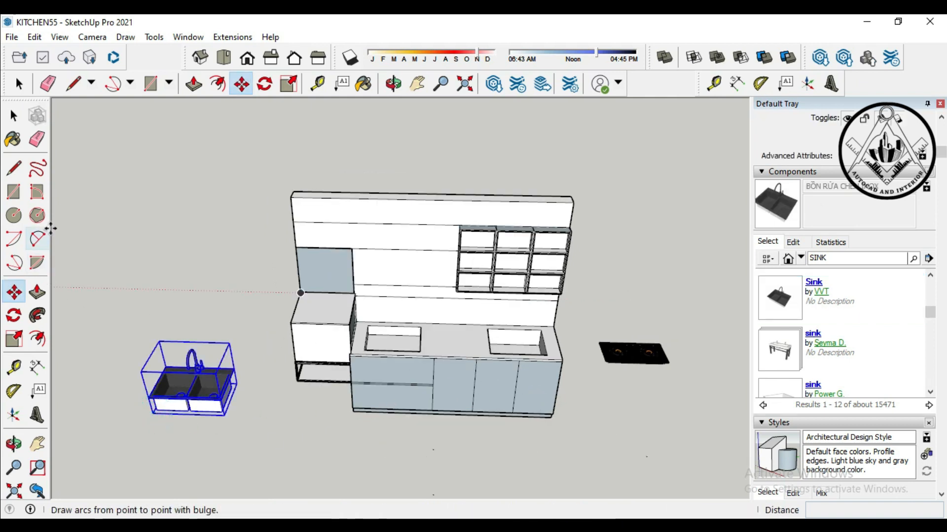
# Step: Move the two-burner stove by its lower front corner onto the front corner of the countertop opening nearest the side shelf unit
pyautogui.click(13, 115)
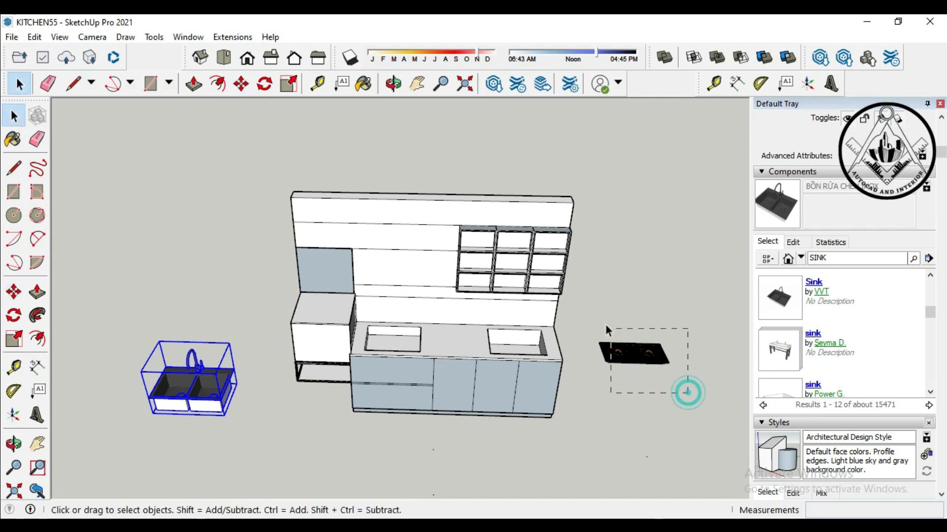
pyautogui.moveTo(605, 324); pyautogui.dragTo(604, 324)
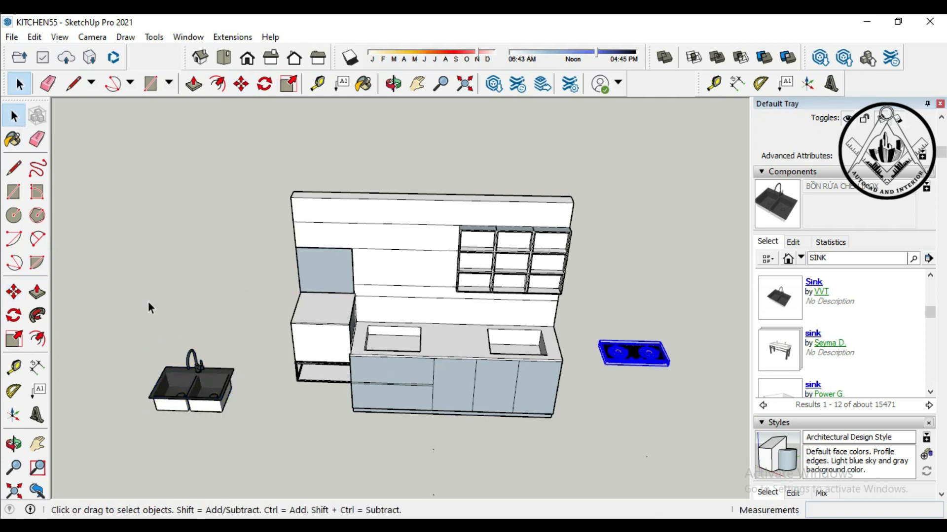
pyautogui.click(14, 292)
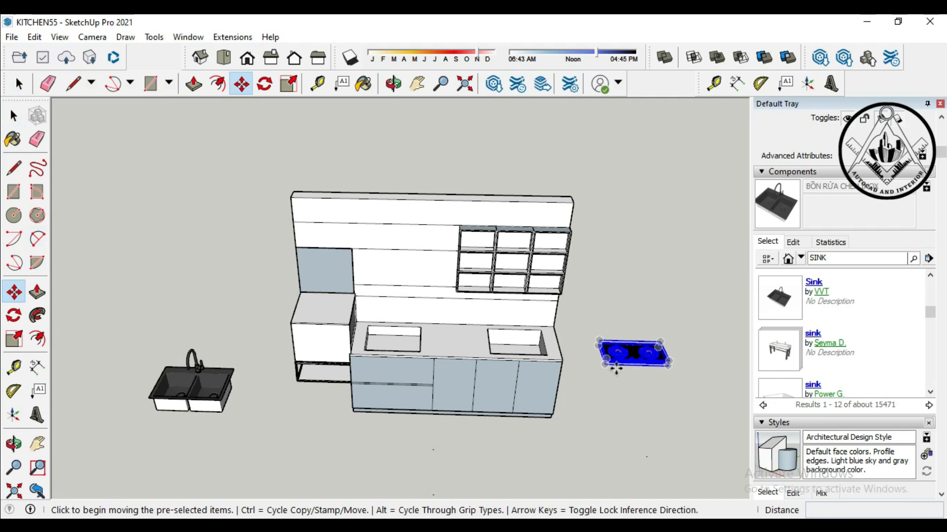
pyautogui.scroll(10, 615, 367)
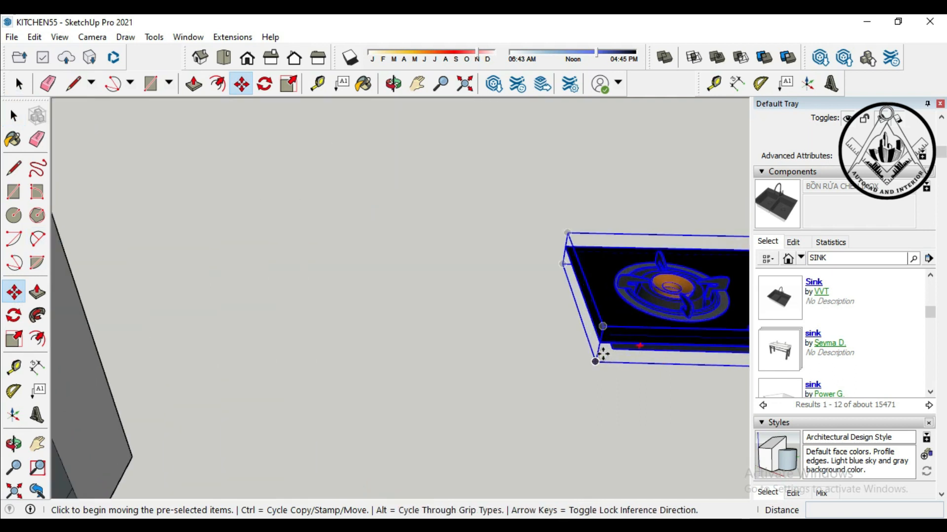
pyautogui.scroll(2, 603, 353)
pyautogui.click(598, 339)
pyautogui.scroll(-5, 586, 323)
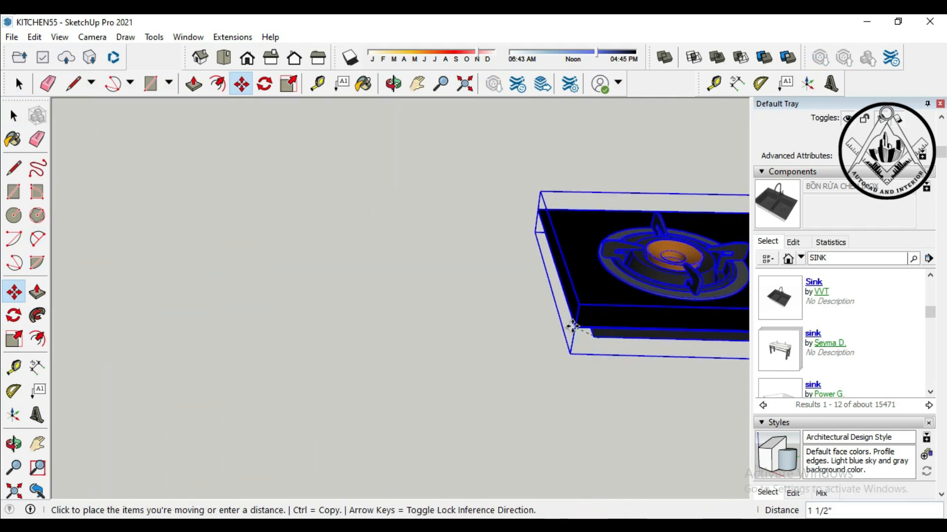
pyautogui.scroll(-4, 586, 322)
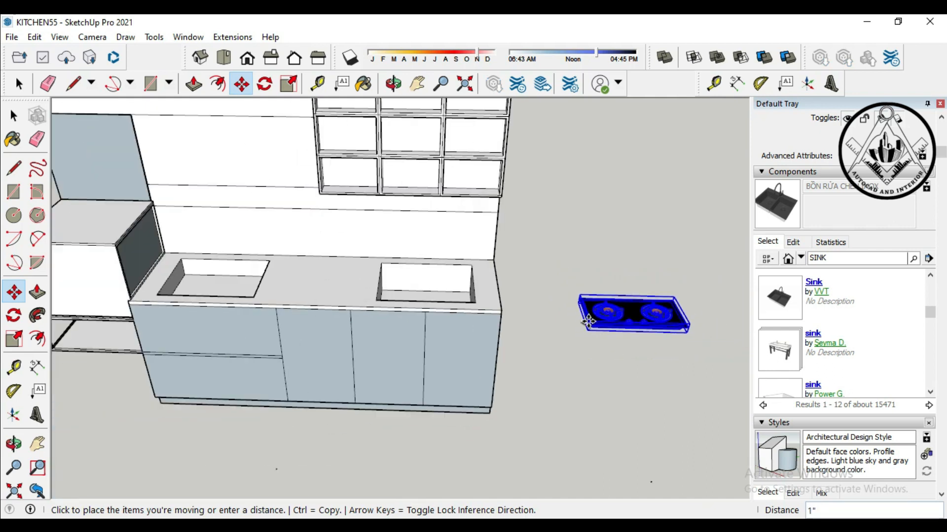
pyautogui.scroll(4, 168, 287)
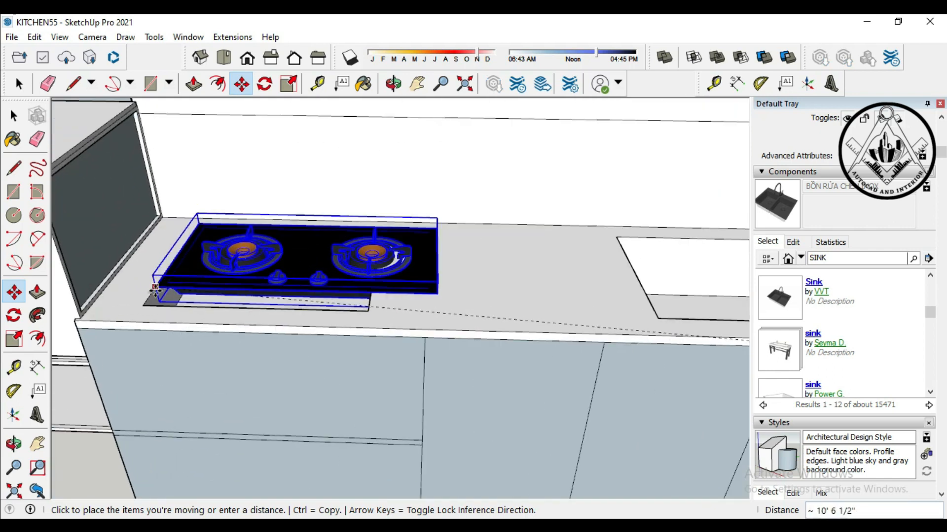
pyautogui.click(142, 301)
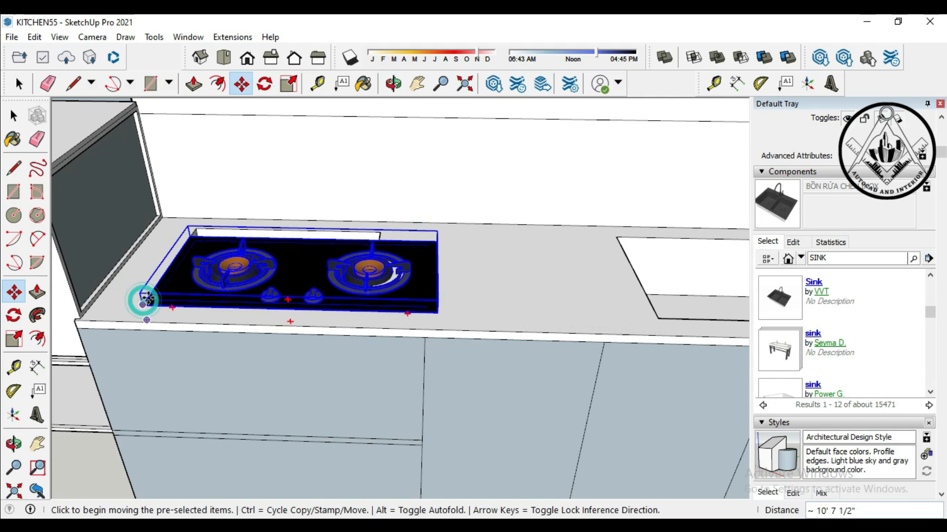
# Step: Move the double-bowl sink into the remaining rectangular opening in the countertop
pyautogui.press('p')
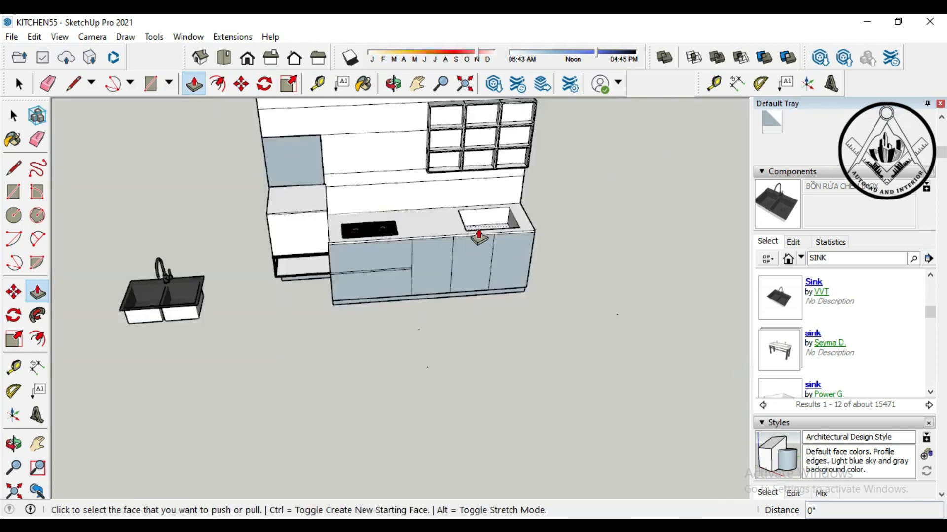
pyautogui.click(18, 83)
pyautogui.click(155, 298)
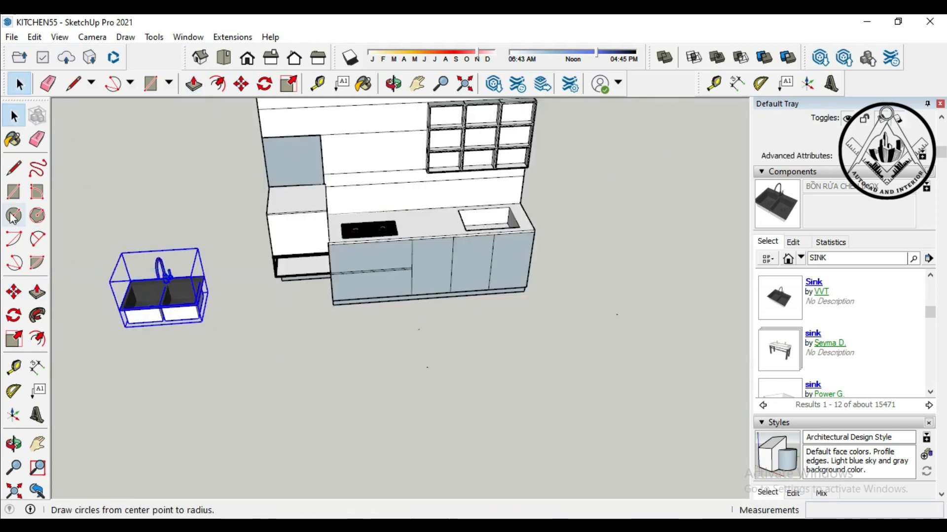
pyautogui.click(14, 292)
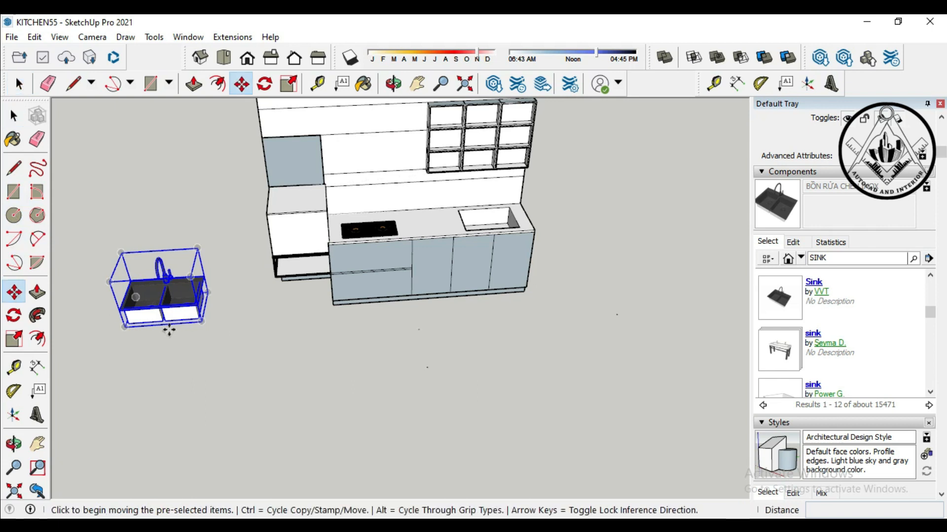
pyautogui.scroll(4, 120, 314)
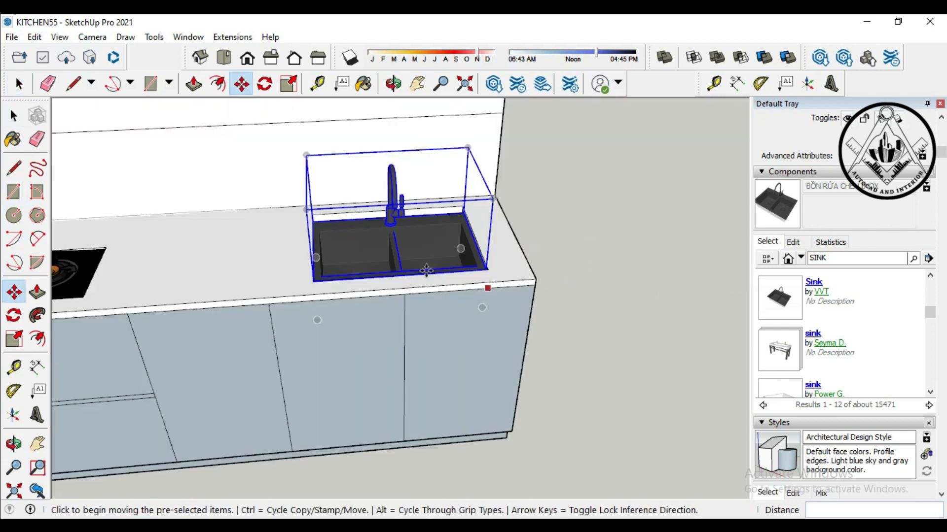
pyautogui.click(19, 83)
pyautogui.click(647, 260)
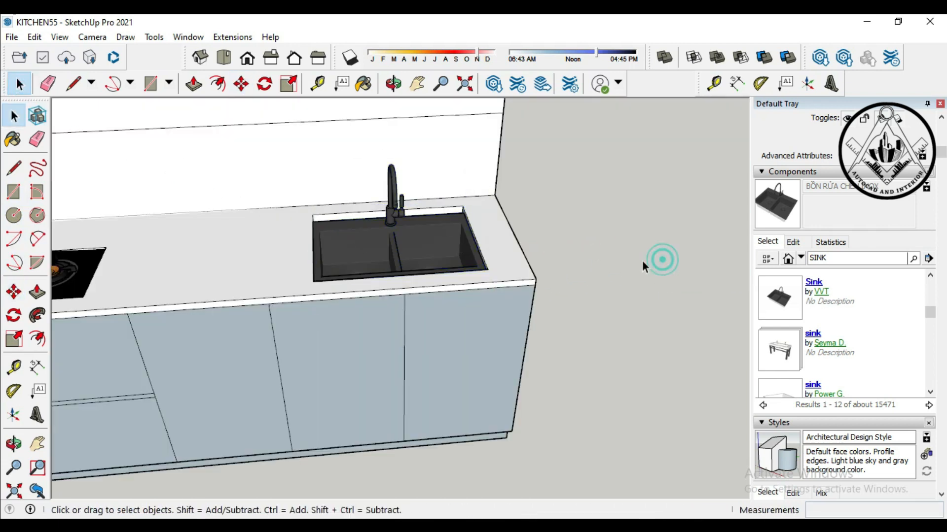
pyautogui.press('p')
pyautogui.scroll(5, 490, 155)
pyautogui.scroll(-8, 484, 218)
pyautogui.scroll(-2, 499, 221)
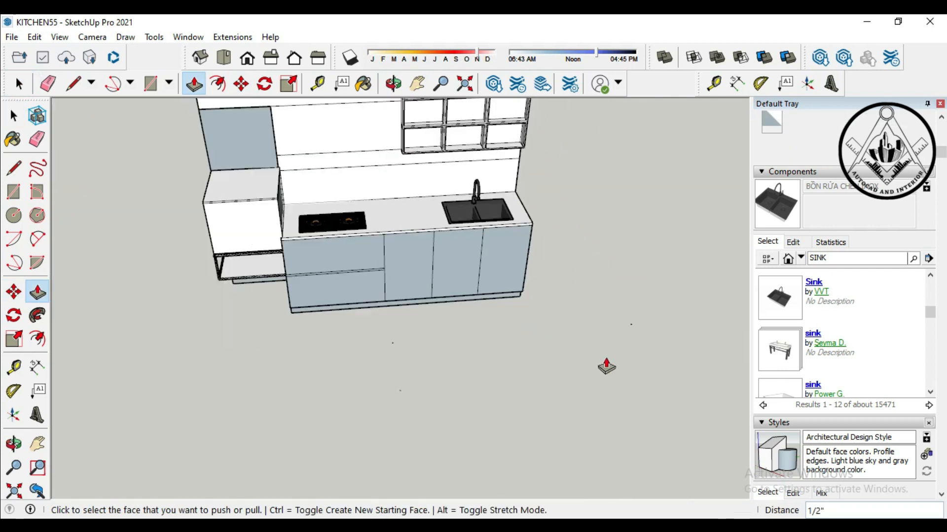
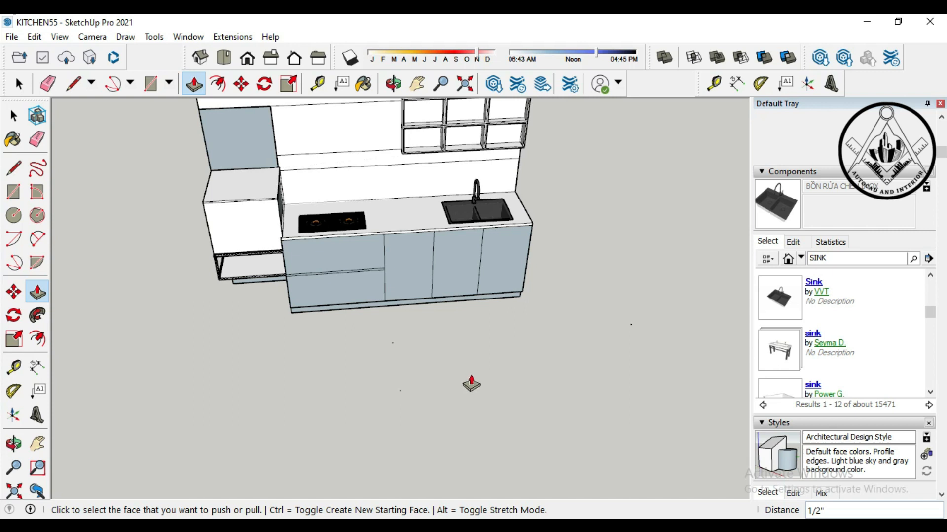
pyautogui.scroll(-3, 472, 384)
pyautogui.scroll(3, 479, 239)
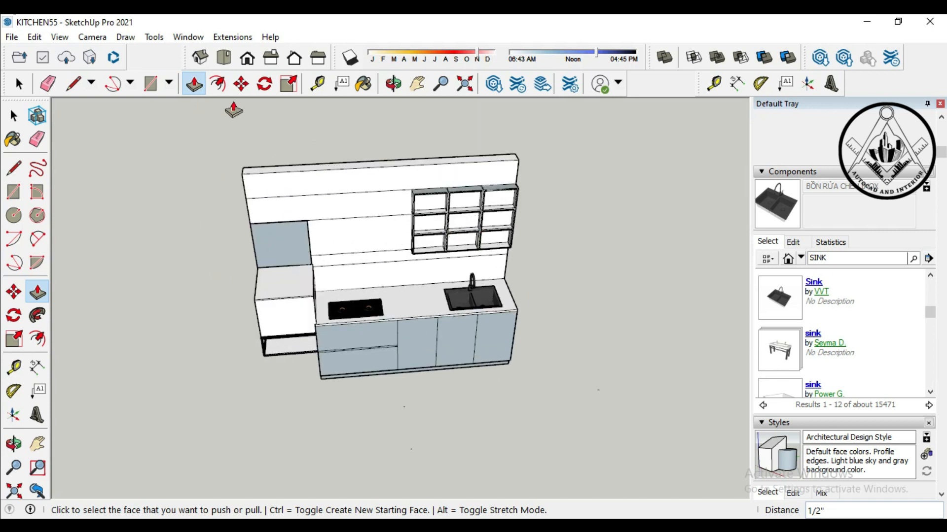
# Step: Search 3D Warehouse for HOOD, load the built-in cooker hood into the model and place it on the ground beyond the sink end
pyautogui.click(189, 37)
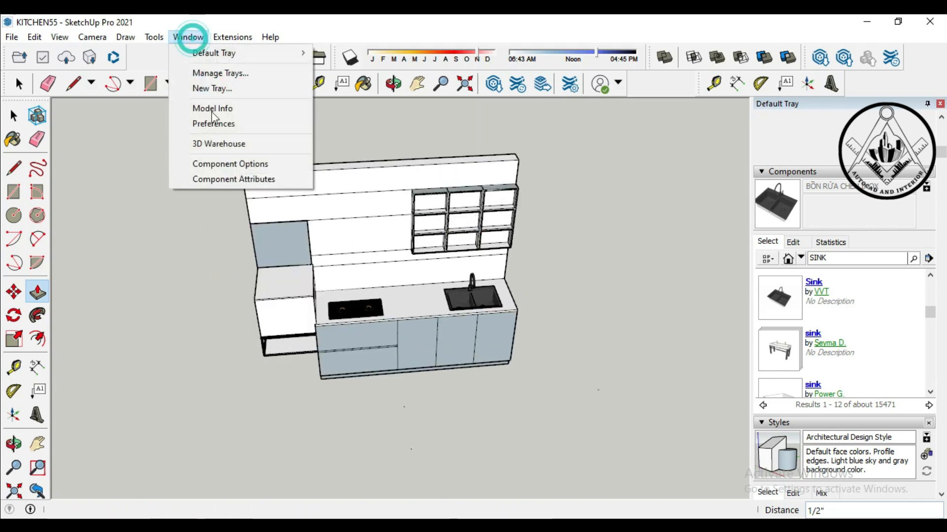
pyautogui.click(226, 144)
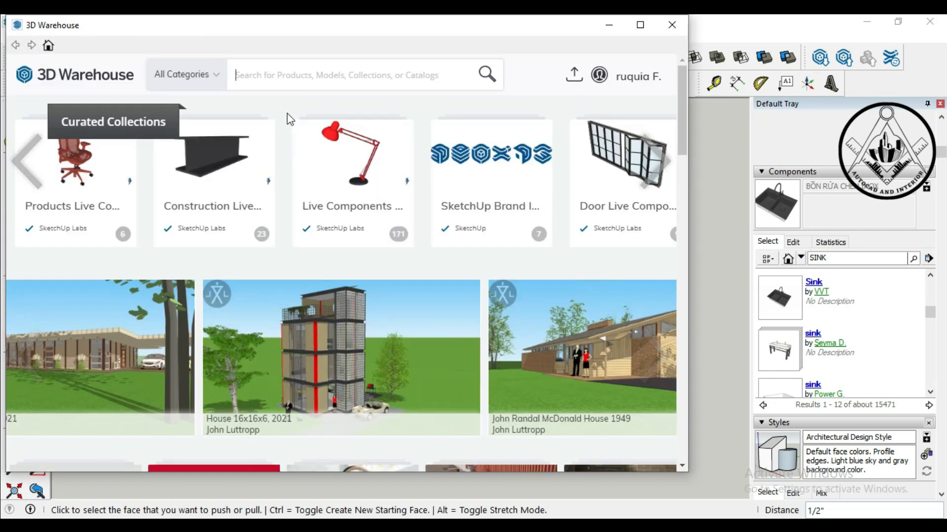
pyautogui.click(270, 79)
pyautogui.write('HOOD')
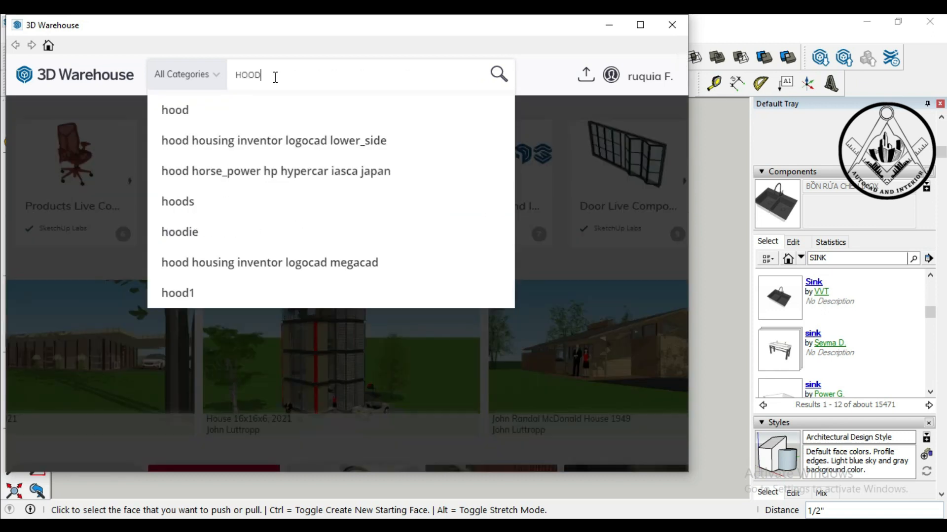
pyautogui.press('Return')
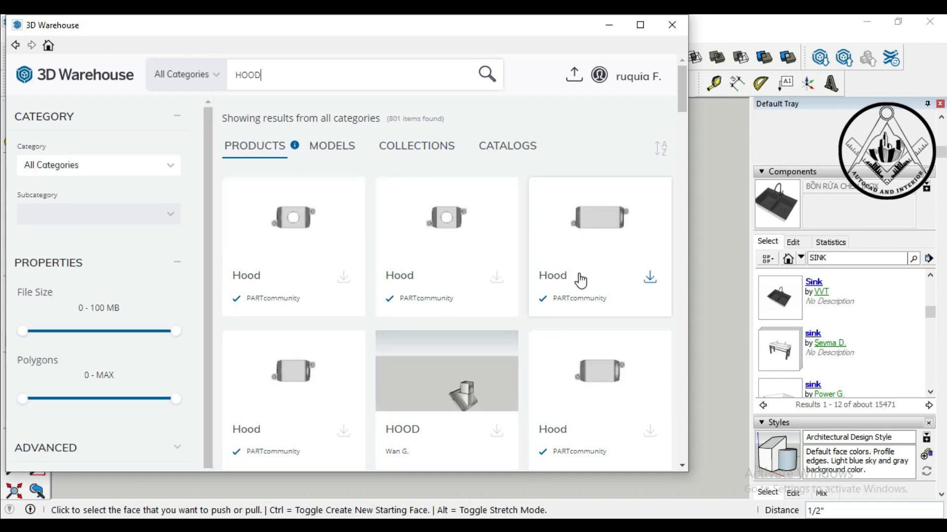
pyautogui.scroll(-8, 581, 280)
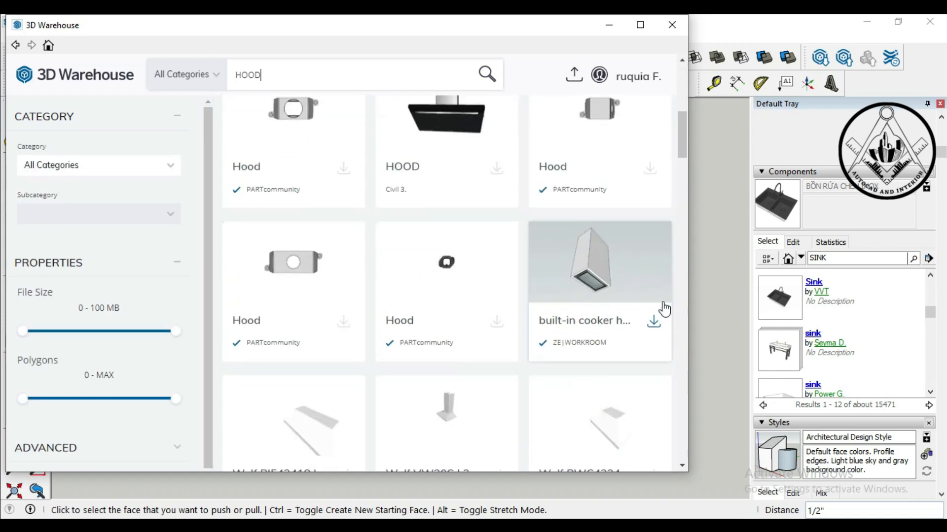
pyautogui.click(655, 324)
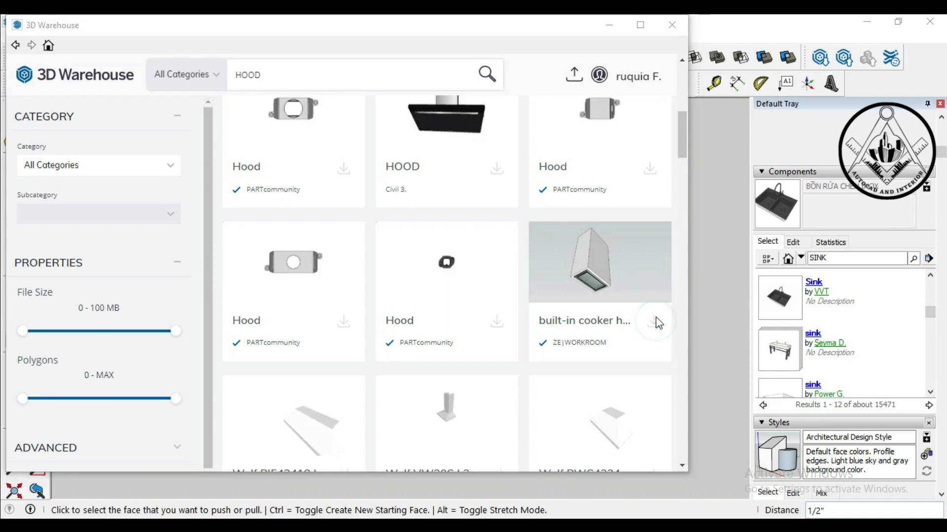
pyautogui.click(292, 281)
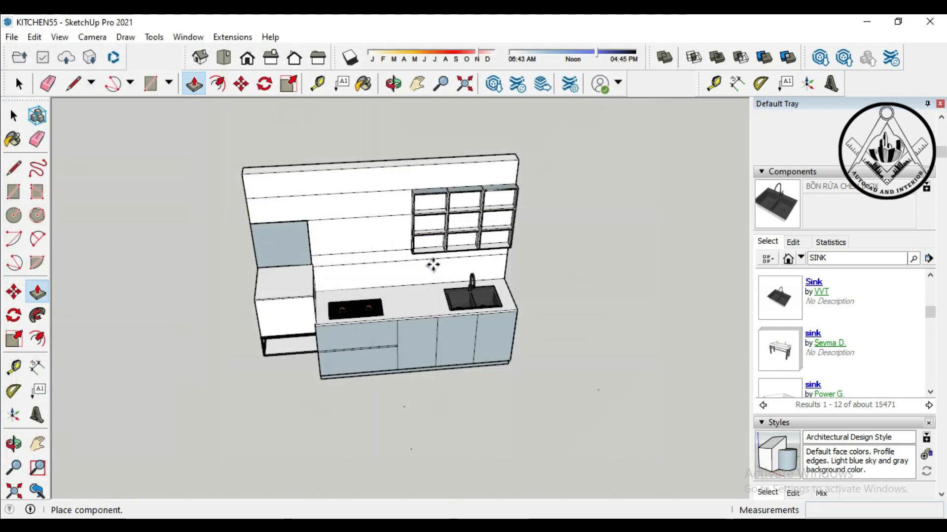
pyautogui.scroll(-2, 422, 261)
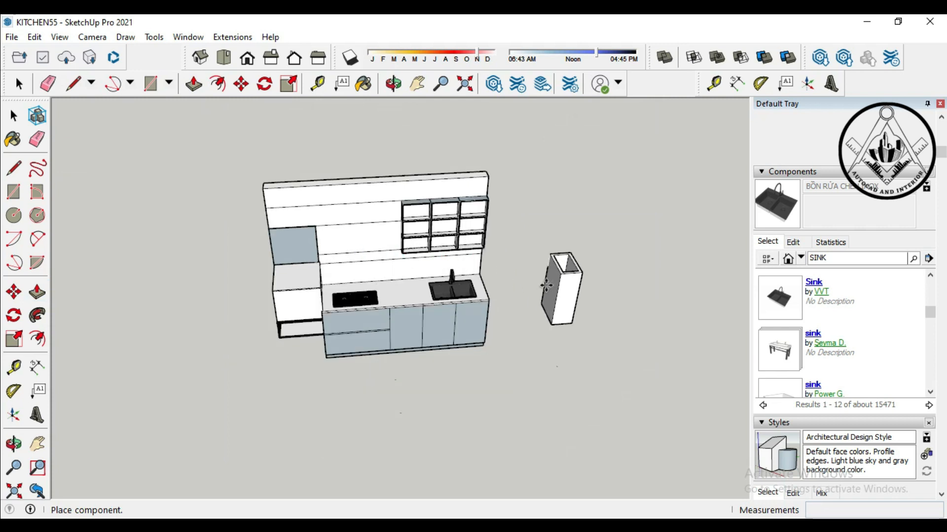
pyautogui.click(542, 286)
# Step: Rotate the cooker hood 90° about the vertical axis and move it onto the back wall above the stove
pyautogui.click(13, 316)
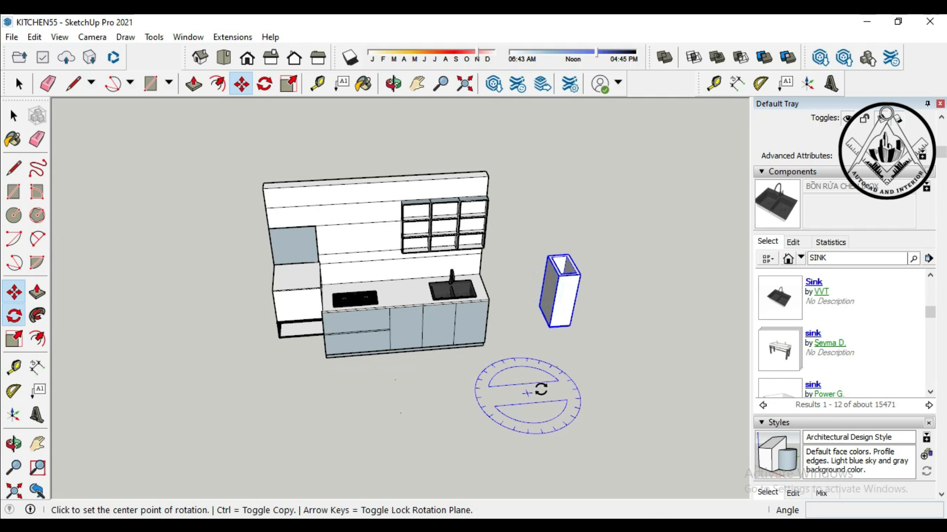
pyautogui.click(551, 337)
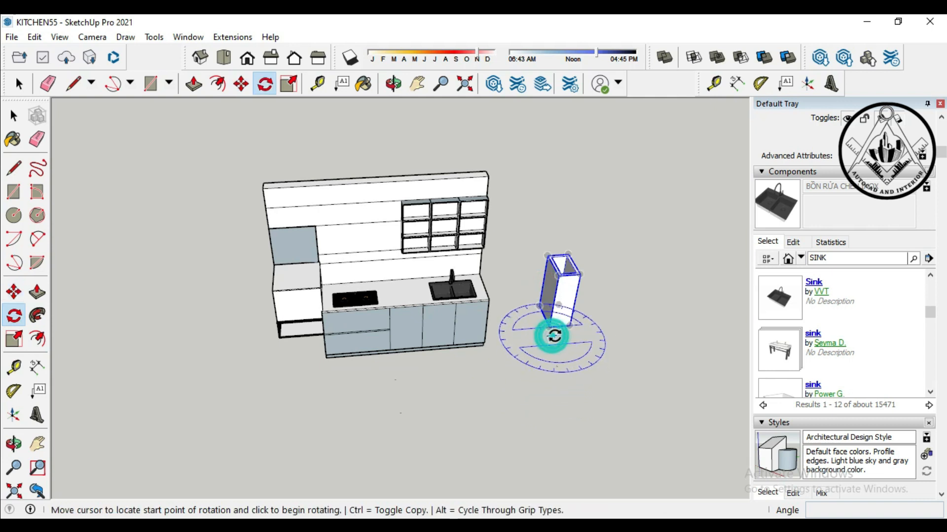
pyautogui.click(582, 295)
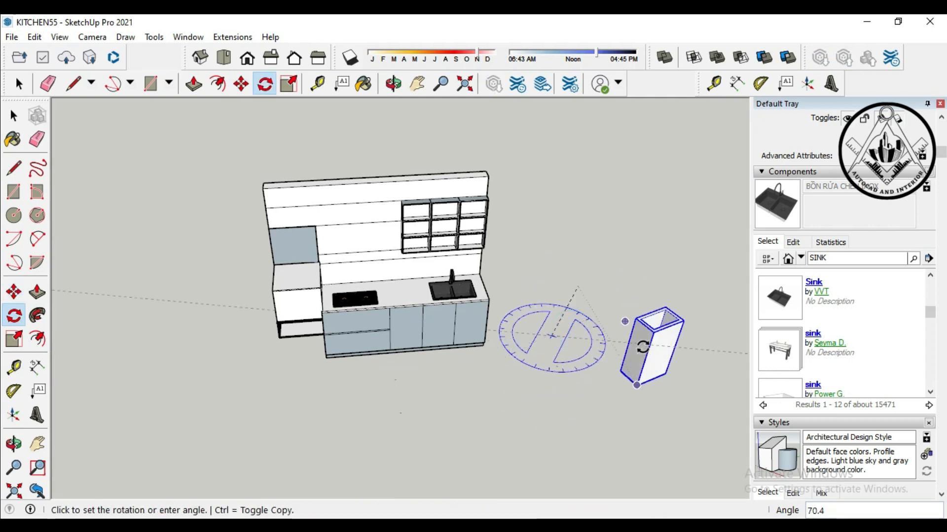
pyautogui.click(643, 363)
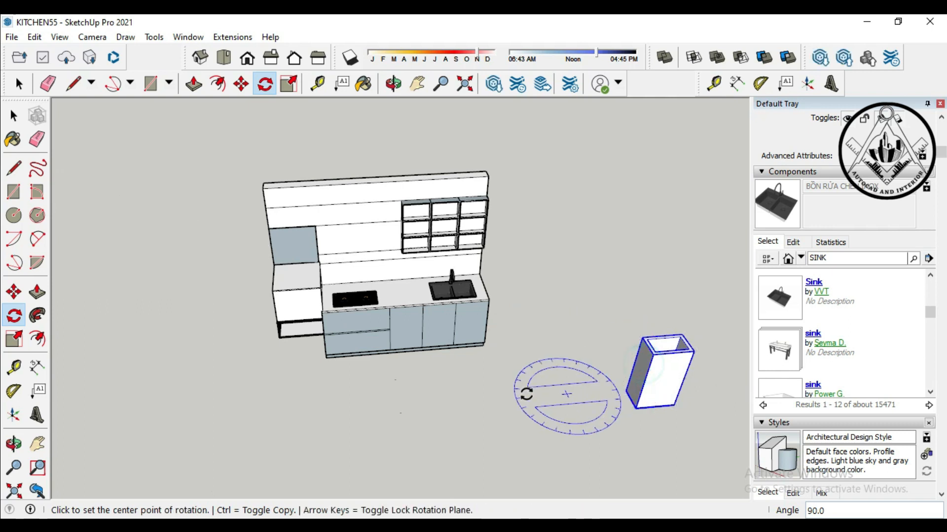
pyautogui.click(14, 293)
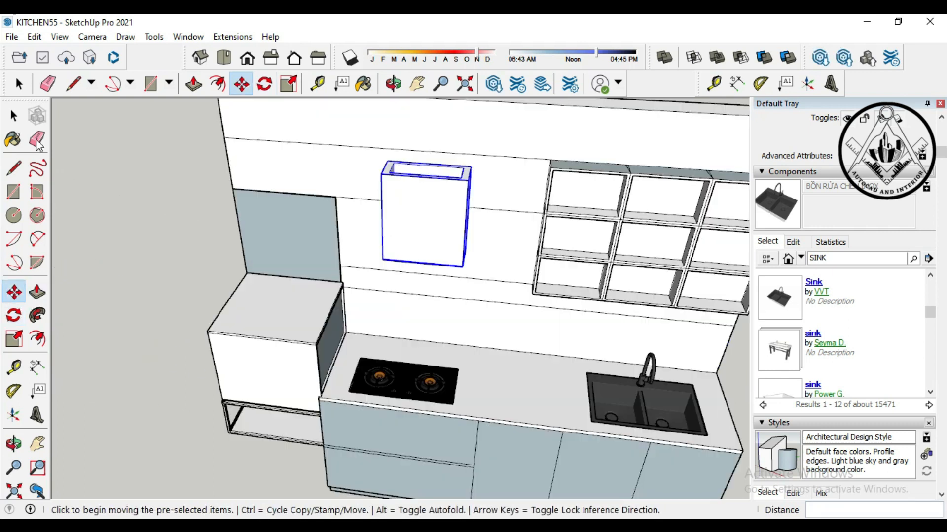
pyautogui.click(19, 84)
pyautogui.click(21, 87)
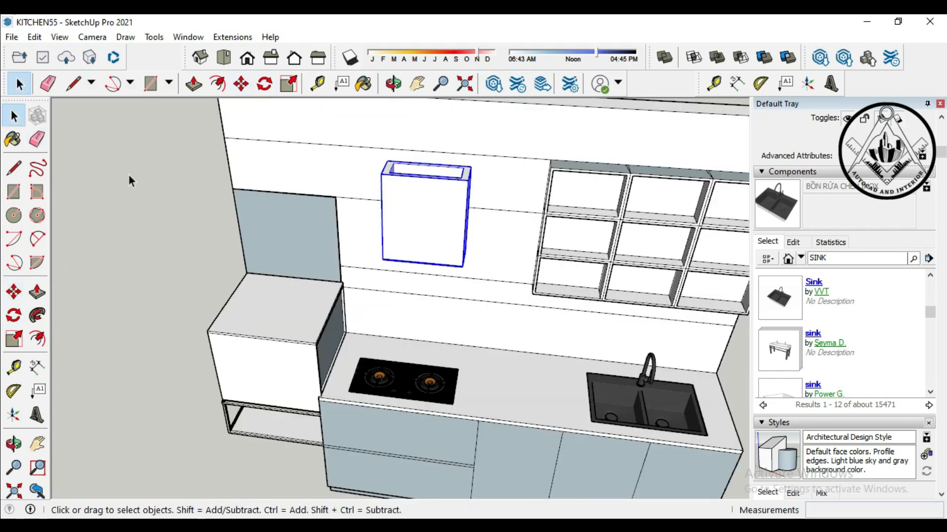
pyautogui.click(128, 175)
# Step: Erase the uppermost horizontal dividing line on the kitchen's back wall
pyautogui.scroll(-3, 387, 242)
pyautogui.moveTo(321, 420); pyautogui.dragTo(444, 401, button='middle')
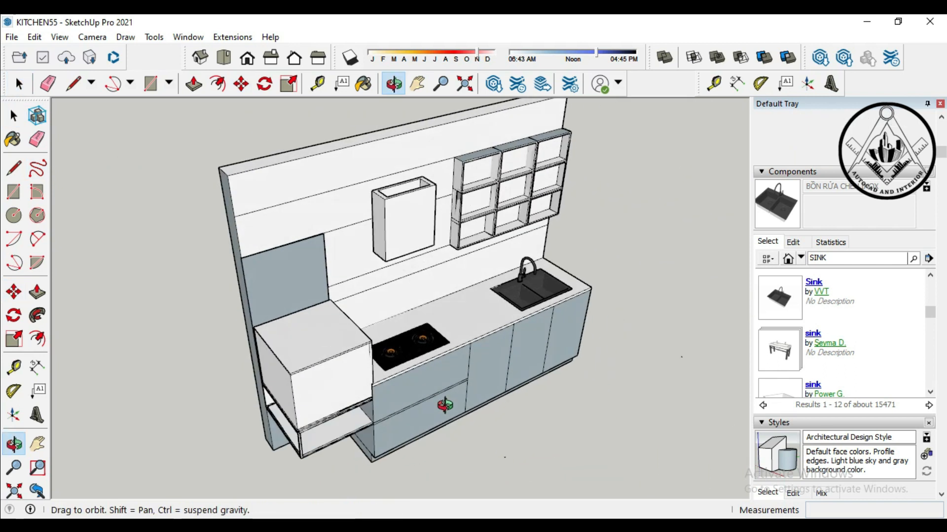
pyautogui.moveTo(607, 443); pyautogui.dragTo(620, 404, button='middle')
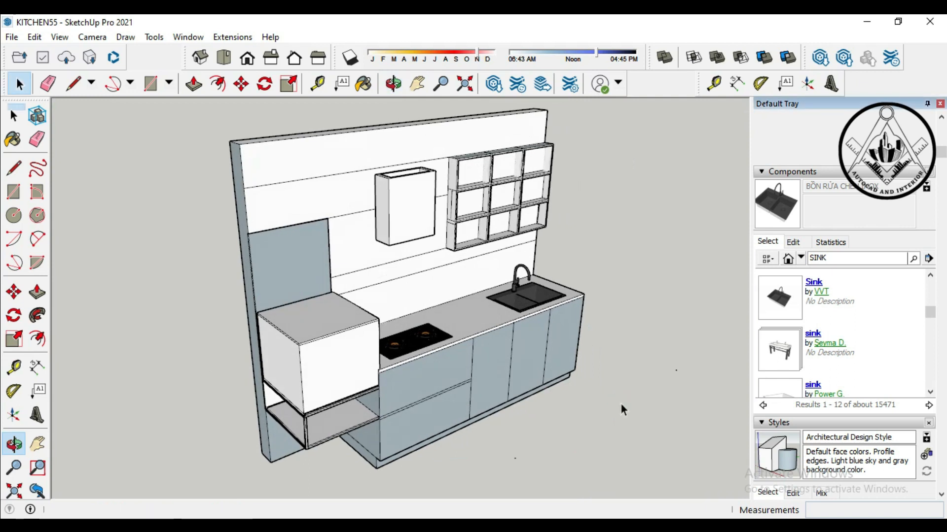
pyautogui.scroll(4, 443, 268)
pyautogui.scroll(-5, 422, 270)
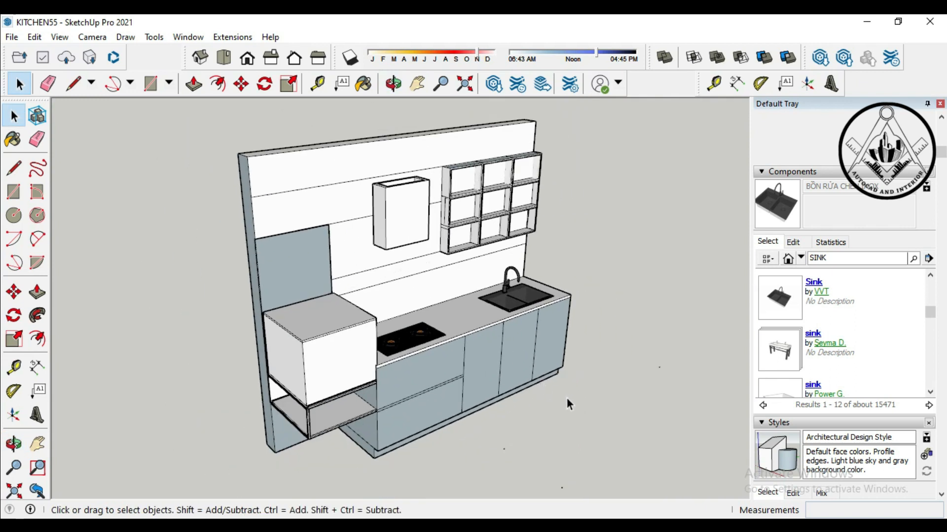
pyautogui.moveTo(567, 403); pyautogui.dragTo(606, 394, button='middle')
pyautogui.click(48, 84)
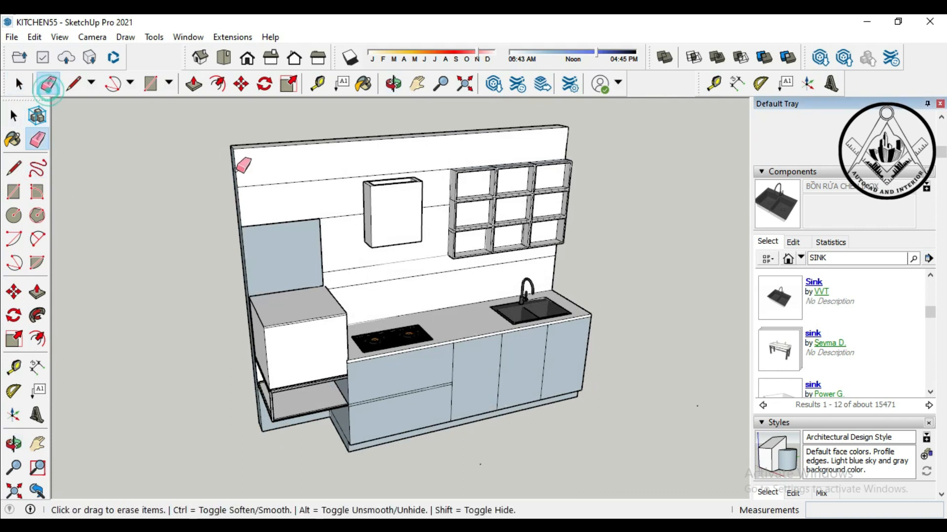
pyautogui.scroll(-2, 291, 156)
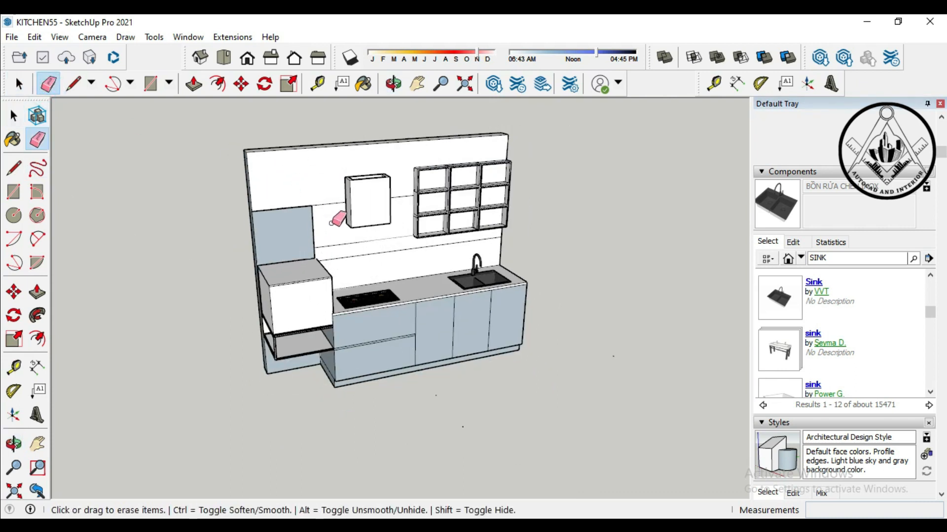
pyautogui.scroll(2, 315, 256)
# Step: Create a guide 1" above the short line on the ground beside the cabinets and draw a vertical rectangle from the line to it
pyautogui.scroll(2, 305, 291)
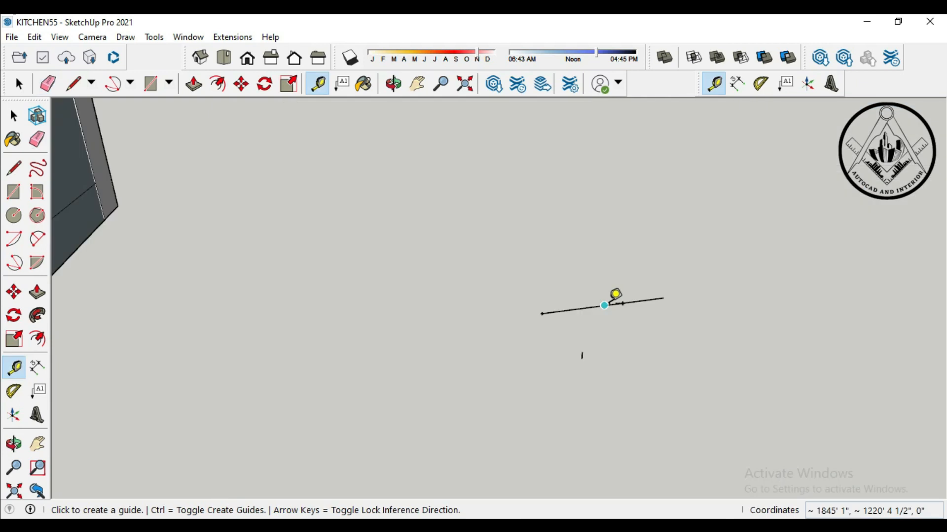
pyautogui.click(605, 306)
pyautogui.write('1')
pyautogui.press('Return')
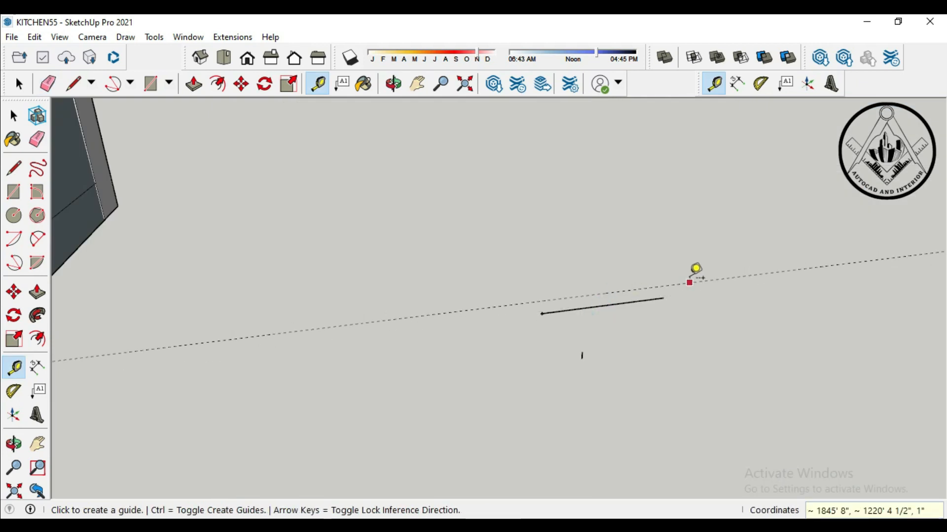
pyautogui.click(14, 191)
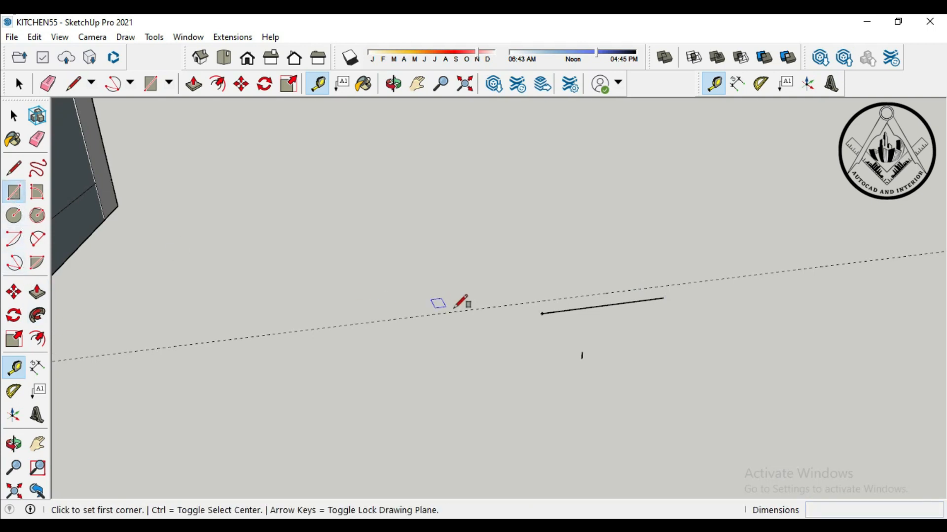
pyautogui.click(542, 312)
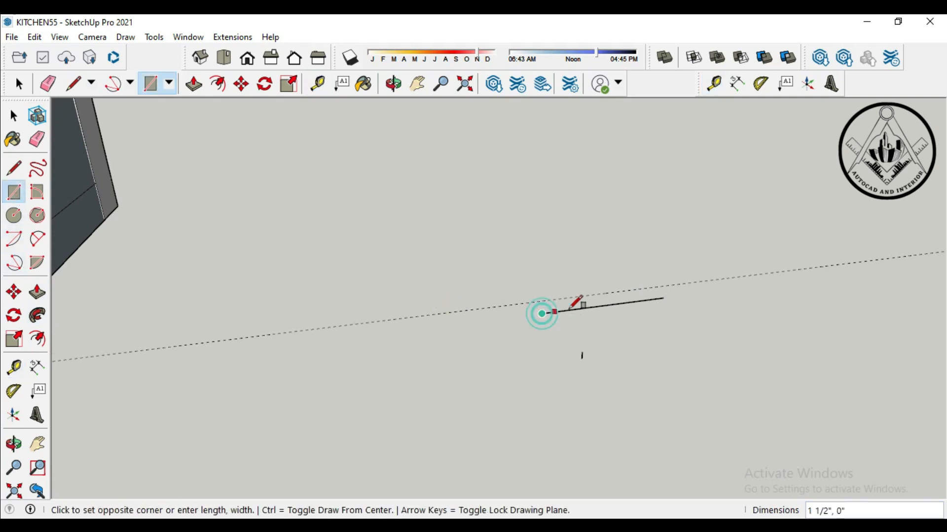
pyautogui.click(661, 287)
pyautogui.scroll(-6, 571, 254)
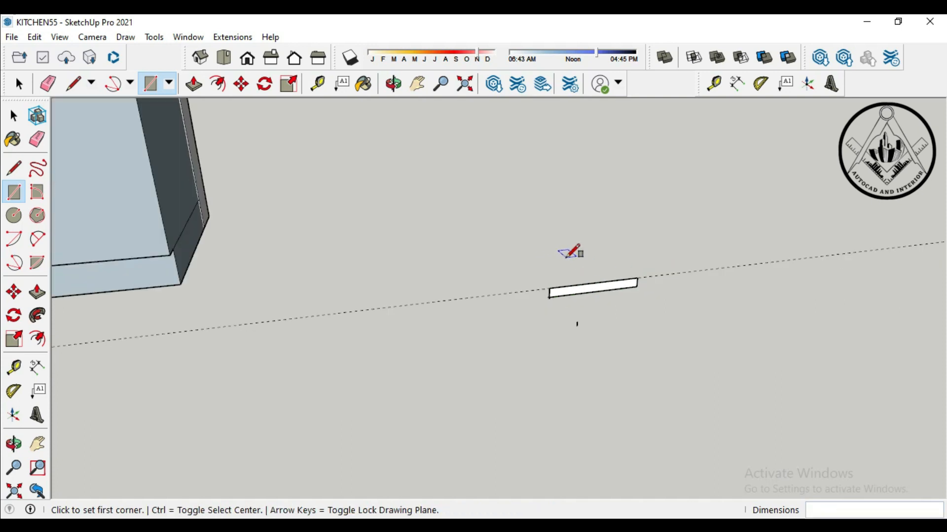
pyautogui.scroll(4, 572, 254)
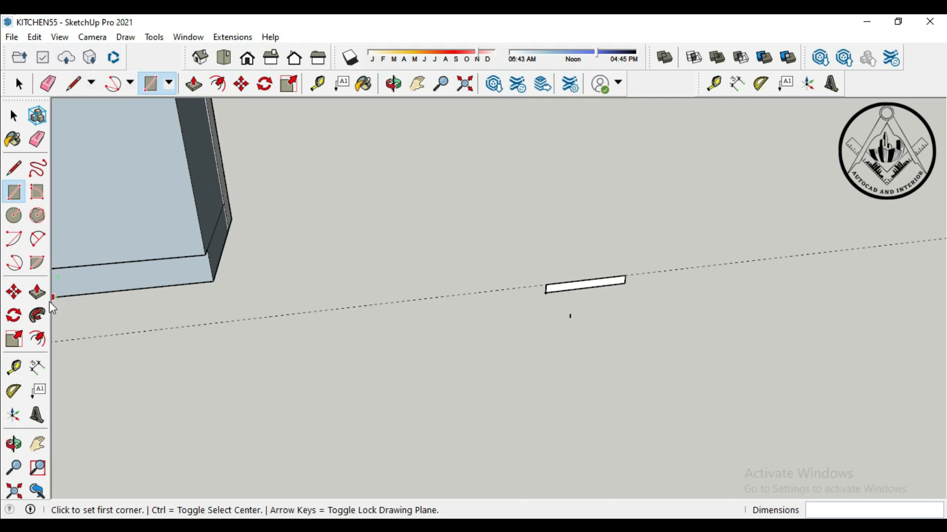
# Step: Extrude the narrow upright rectangle 6" forward into a thin slab
pyautogui.click(37, 292)
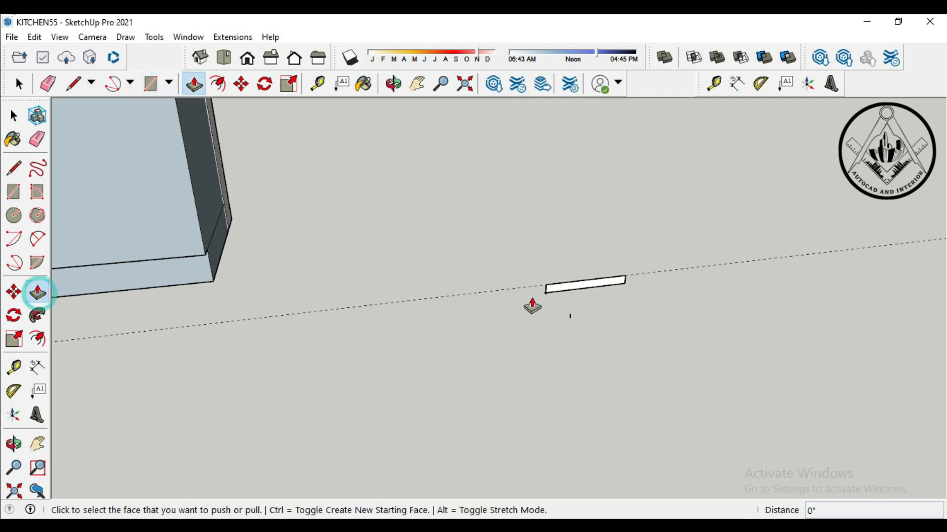
pyautogui.click(578, 291)
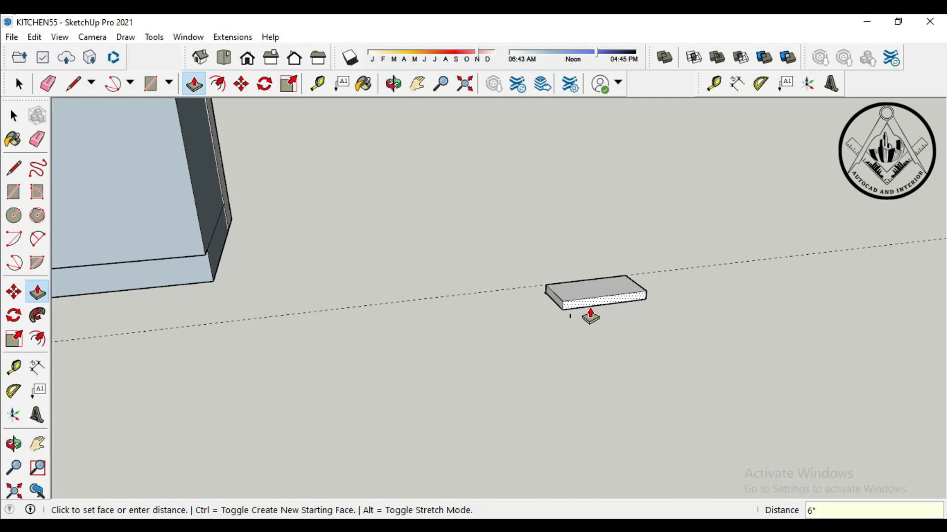
pyautogui.click(591, 316)
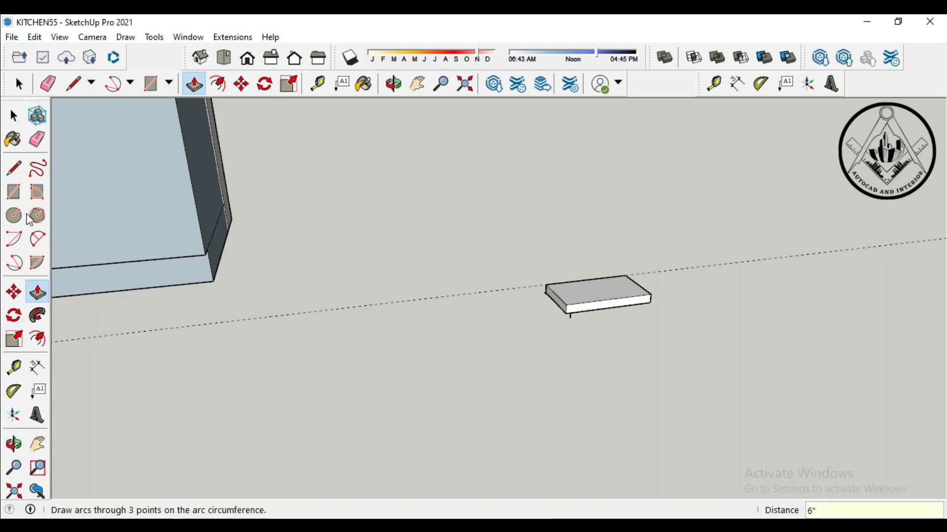
# Step: Select the thin slab together with its guide and move it by its lower back corner toward the kitchen's back wall
pyautogui.click(20, 84)
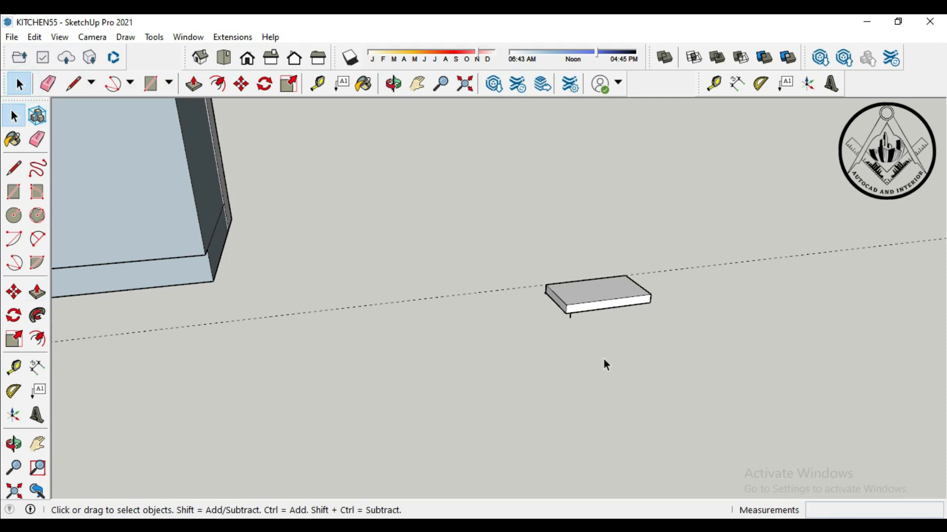
pyautogui.moveTo(607, 295); pyautogui.dragTo(507, 259)
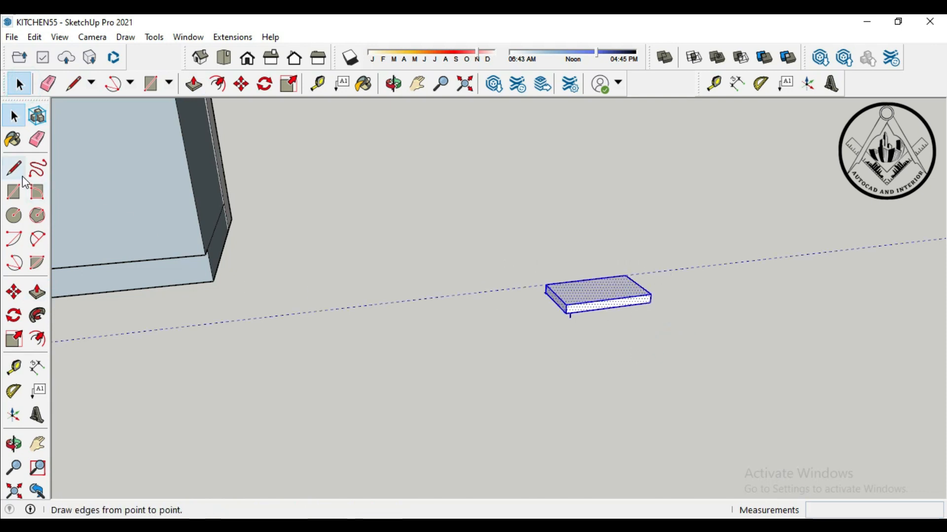
pyautogui.click(14, 292)
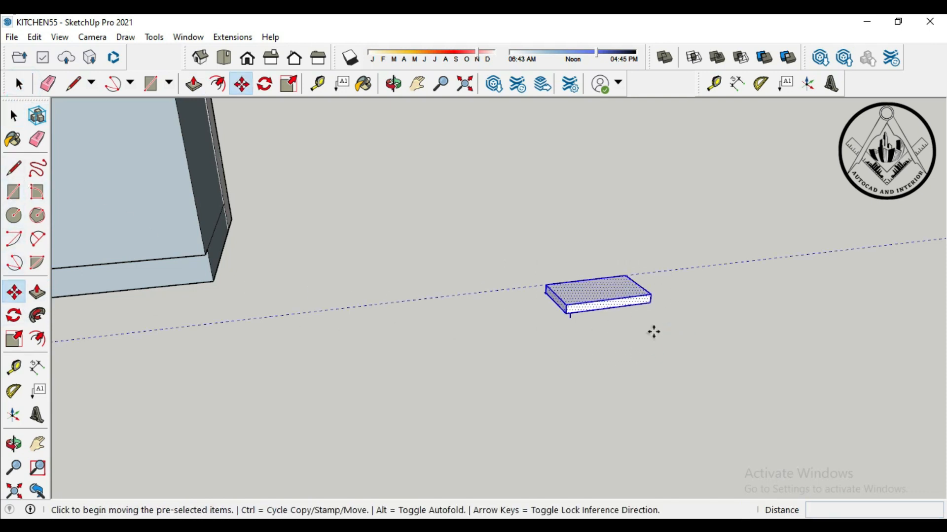
pyautogui.scroll(2, 539, 294)
pyautogui.click(548, 294)
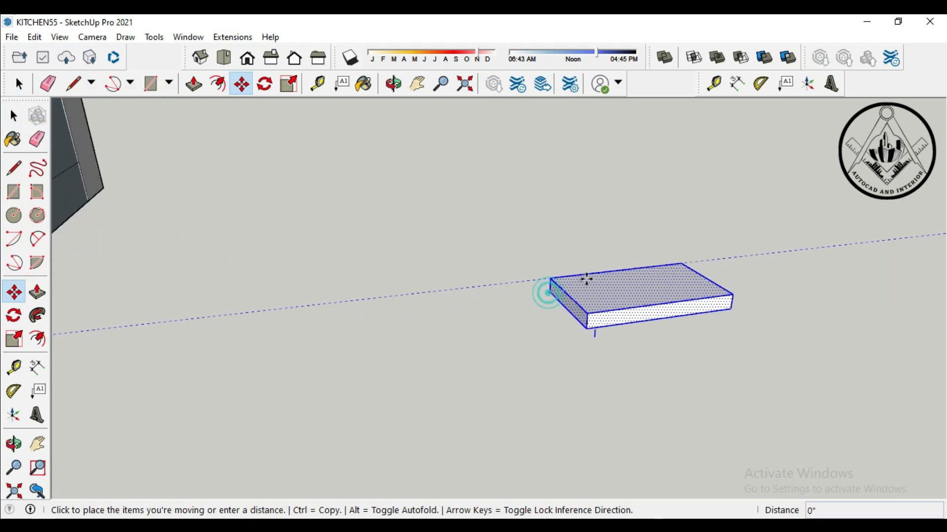
pyautogui.scroll(-5, 655, 313)
pyautogui.moveTo(696, 323); pyautogui.dragTo(534, 218, button='middle')
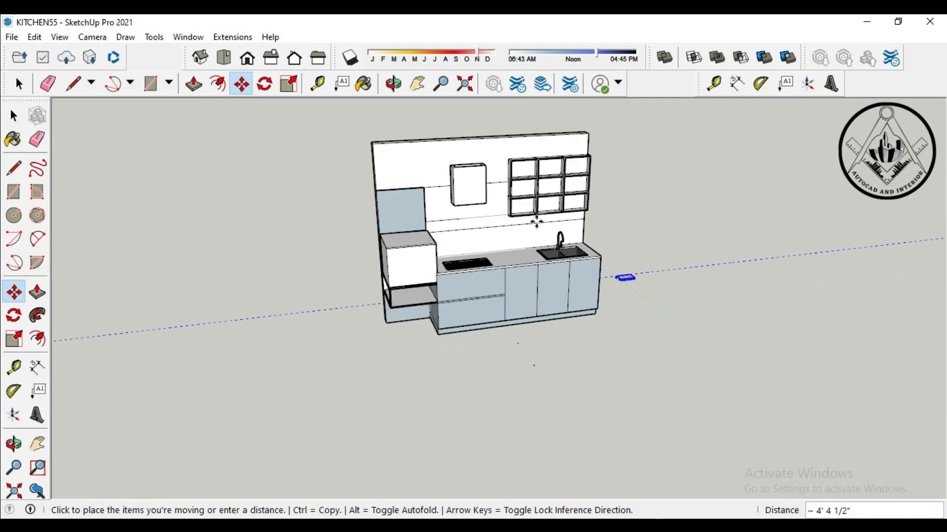
pyautogui.scroll(2, 494, 186)
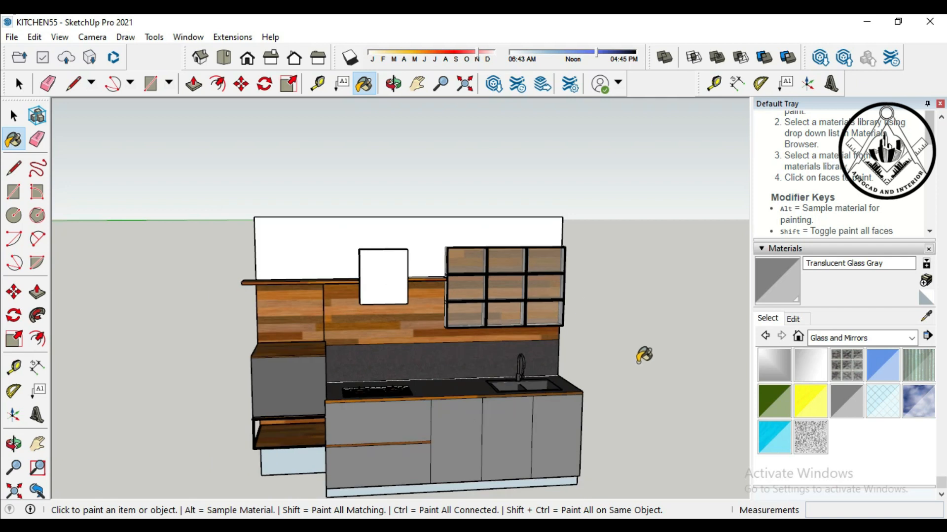
pyautogui.scroll(-1, 644, 359)
pyautogui.moveTo(649, 388); pyautogui.dragTo(625, 395, button='middle')
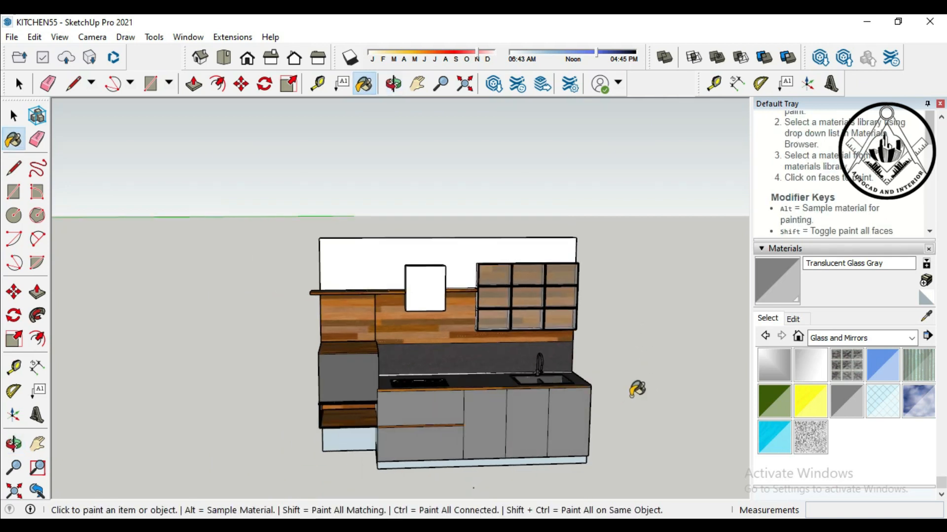
pyautogui.scroll(-1, 640, 387)
pyautogui.scroll(3, 410, 456)
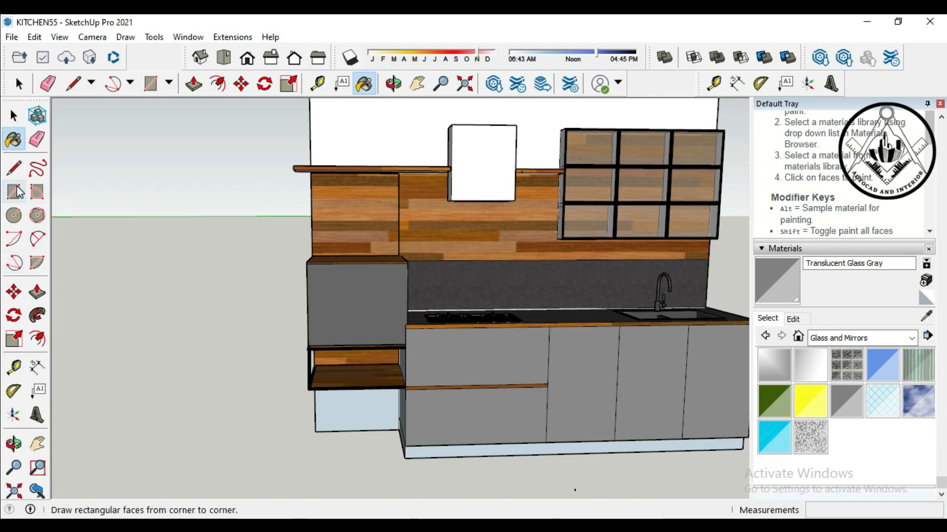
pyautogui.click(37, 338)
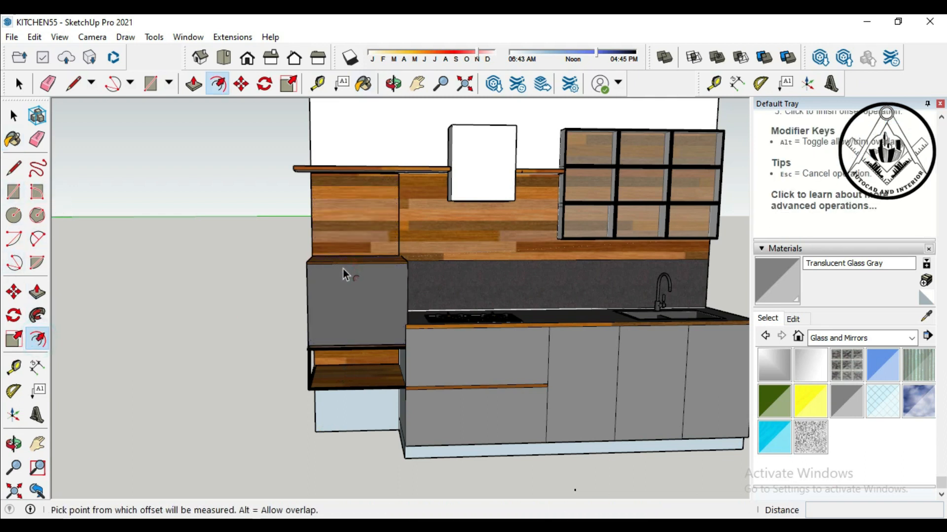
pyautogui.scroll(2, 348, 268)
pyautogui.scroll(1, 348, 268)
pyautogui.click(349, 270)
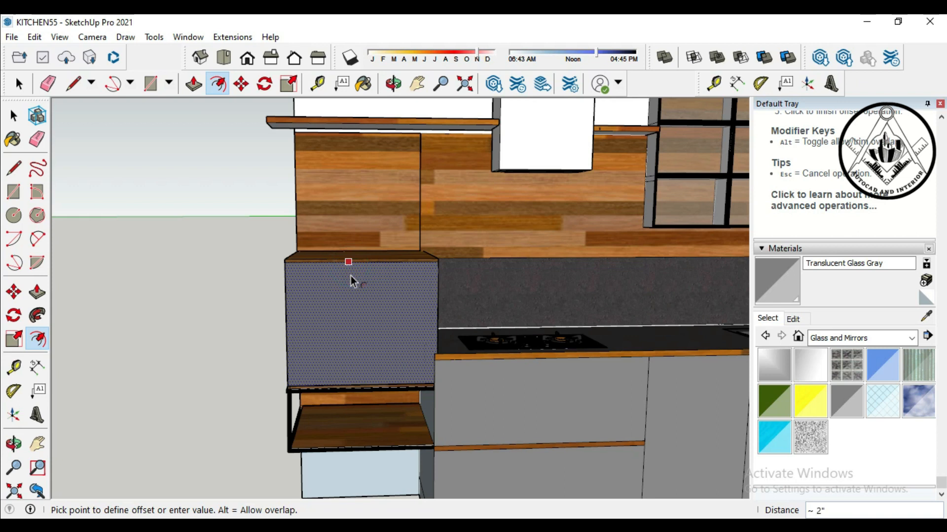
pyautogui.click(353, 282)
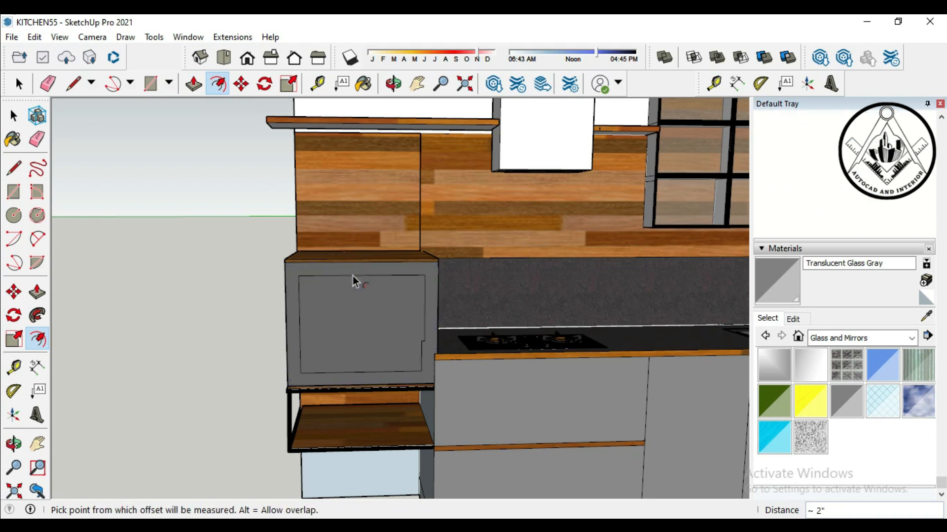
pyautogui.hotkey('ctrl', 'z')
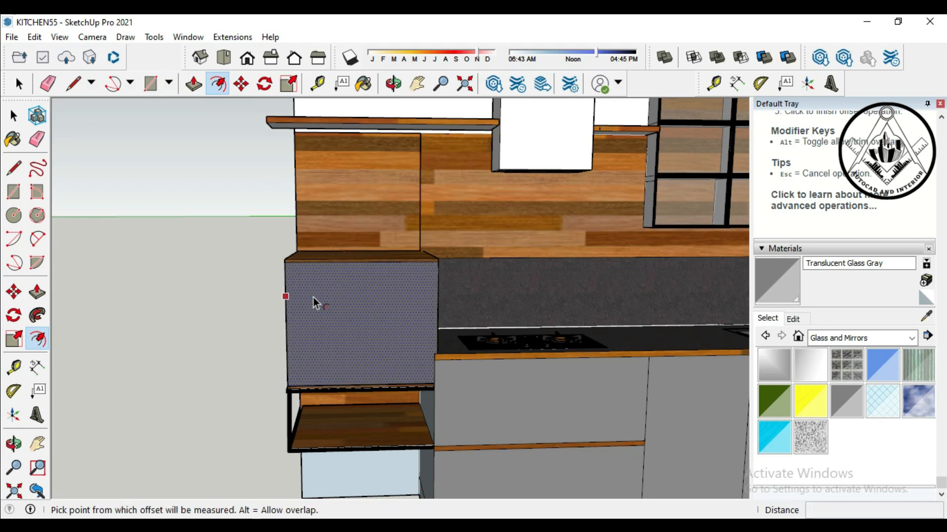
# Step: Offset the outline of the raised side cabinet's front face inward by 0.5"
pyautogui.click(331, 281)
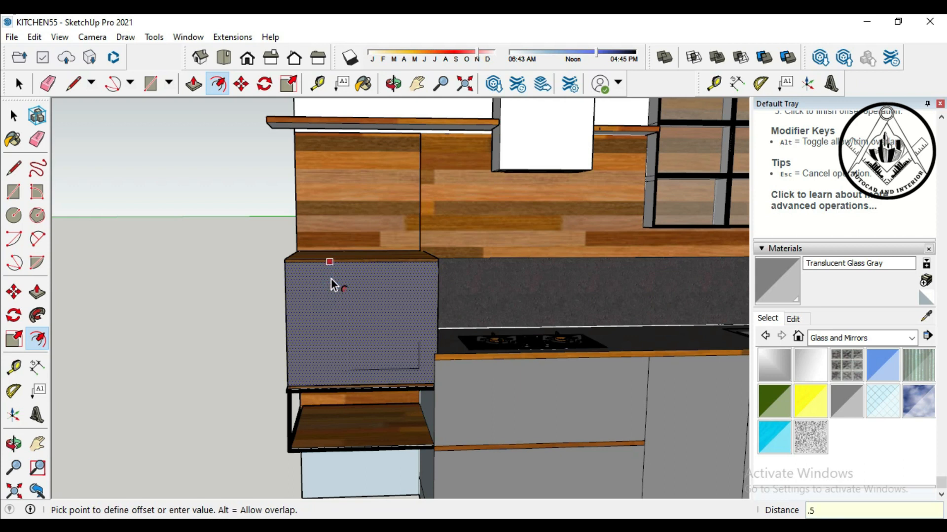
pyautogui.press('Return')
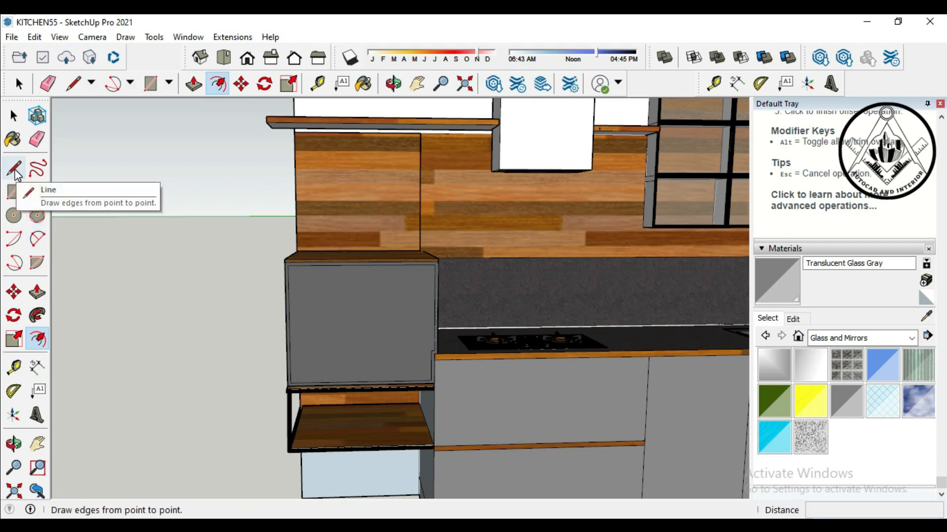
pyautogui.click(14, 367)
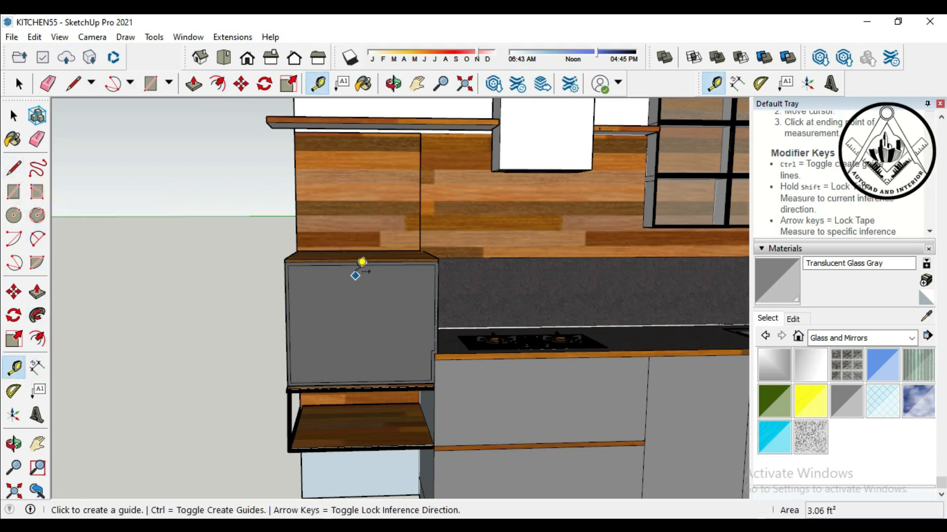
pyautogui.click(362, 264)
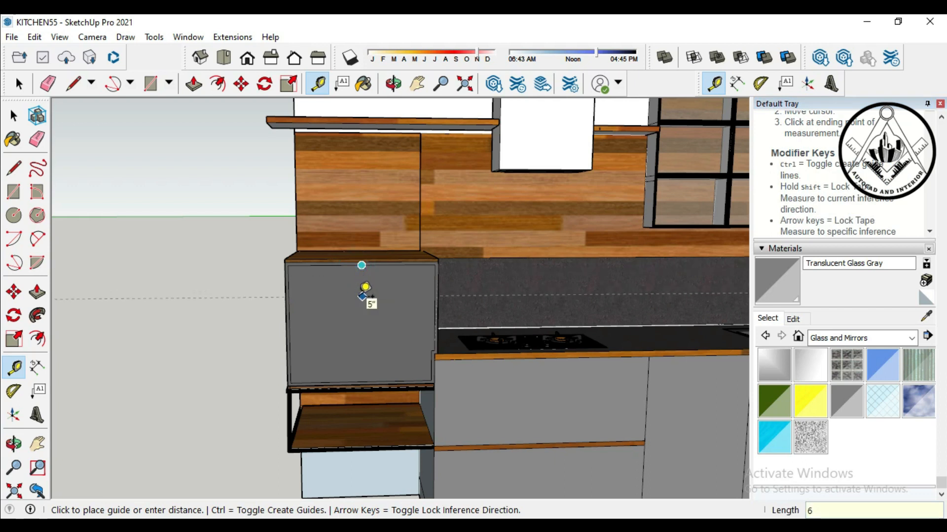
pyautogui.click(366, 292)
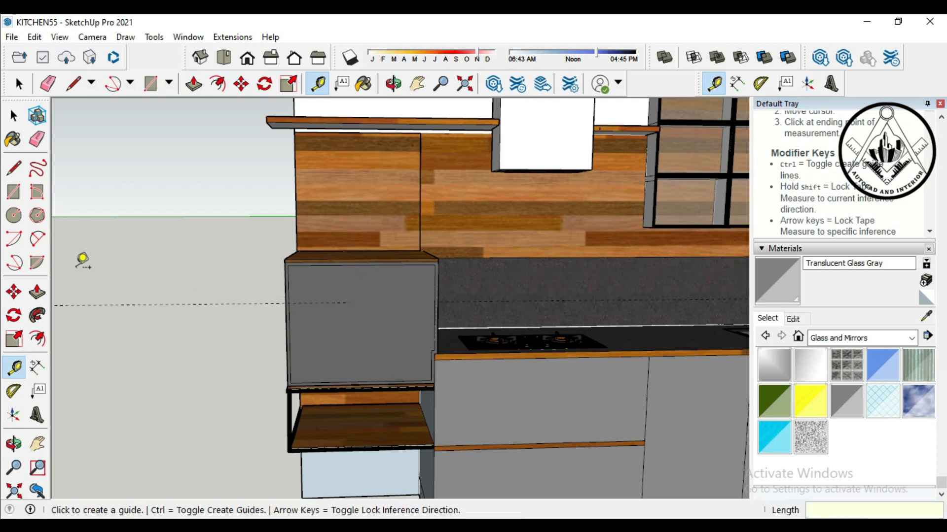
# Step: Draw a horizontal dividing line across the raised cabinet's front along a guide placed below the inset outline's upper edge, and erase the guide
pyautogui.click(316, 265)
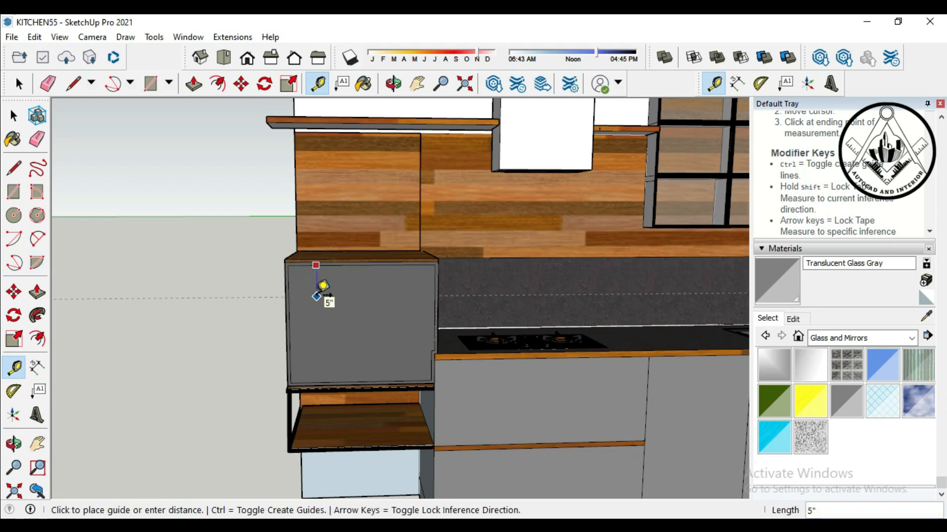
pyautogui.click(324, 285)
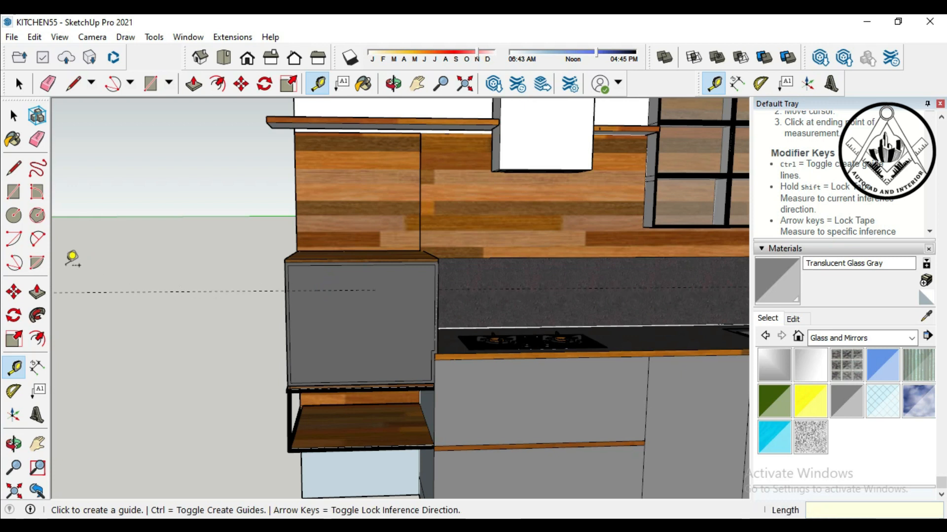
pyautogui.click(14, 168)
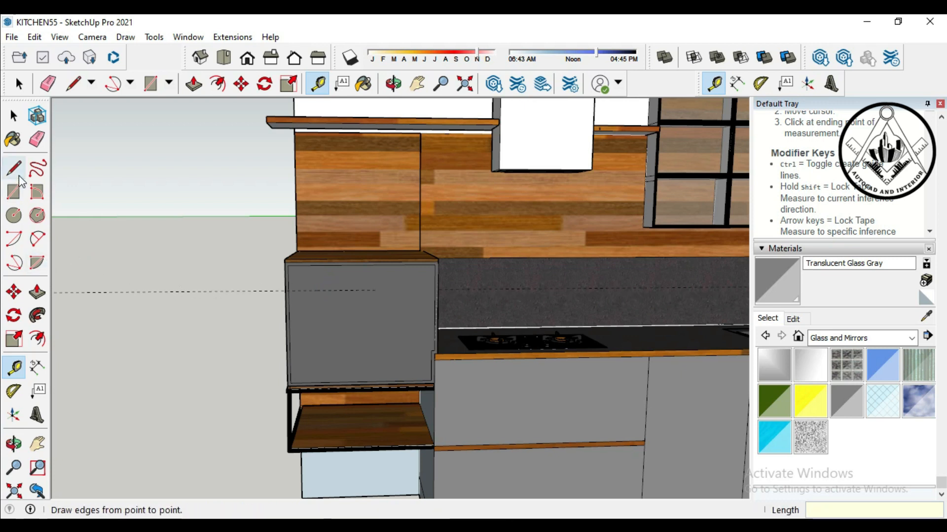
pyautogui.click(289, 291)
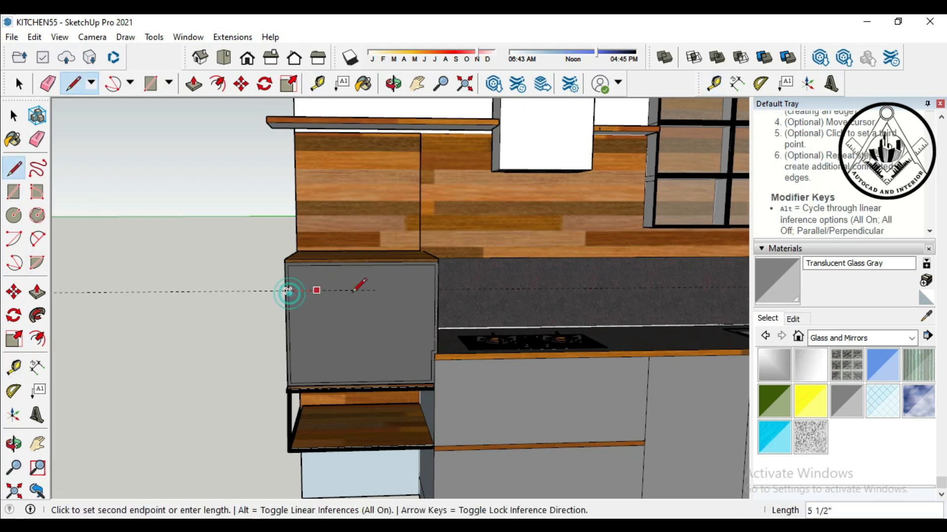
pyautogui.click(434, 290)
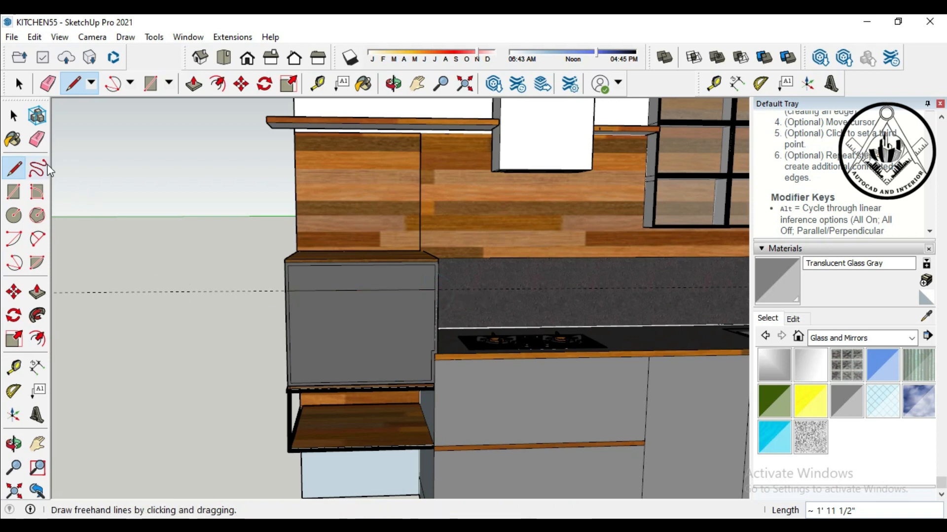
pyautogui.click(37, 139)
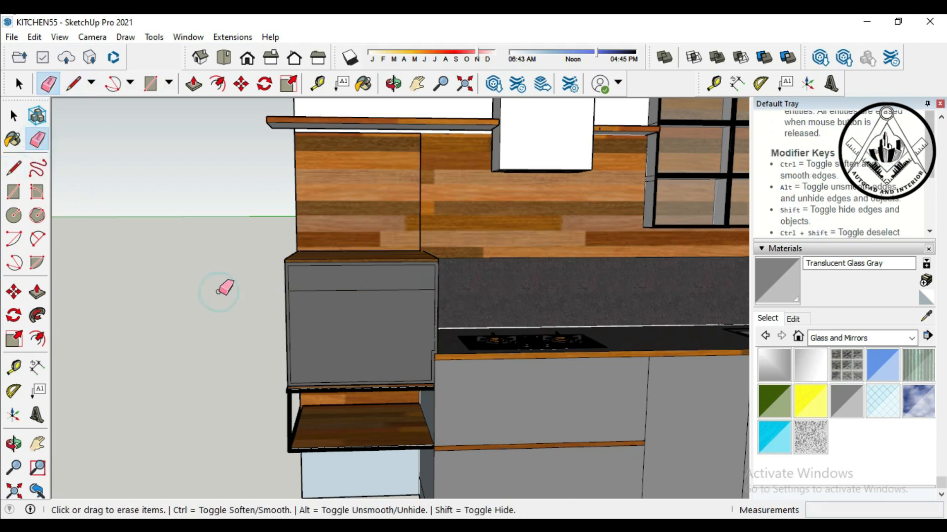
pyautogui.hotkey('shift', 'z')
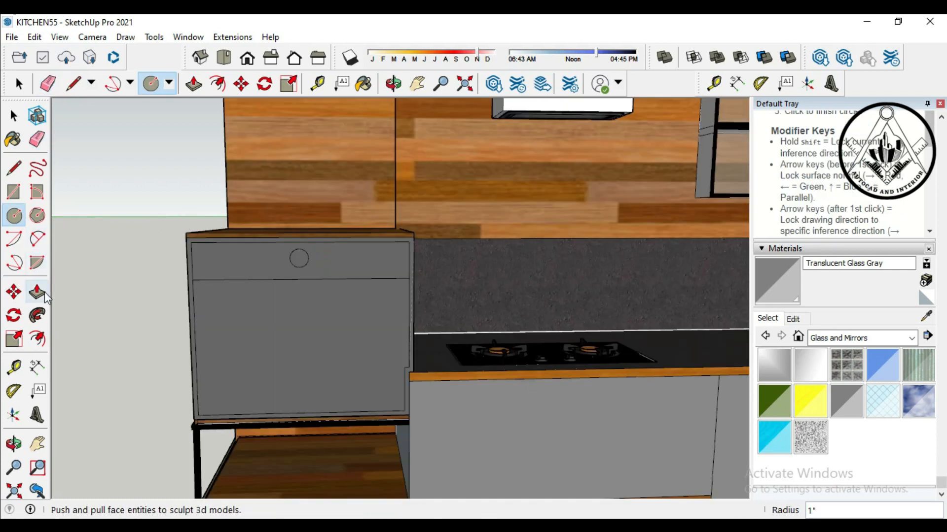
# Step: Extrude the circle on the raised cabinet's upper front strip 2 1/2" outward to form a knob
pyautogui.click(38, 292)
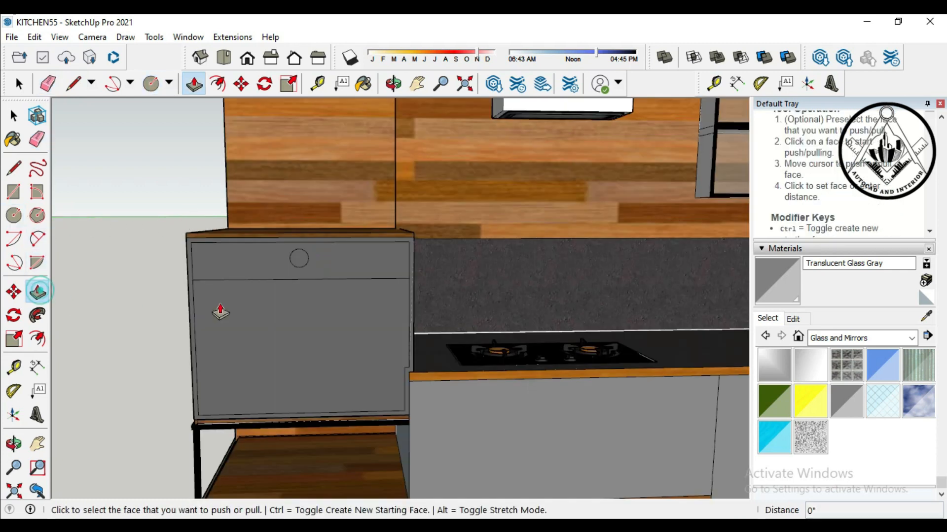
pyautogui.click(298, 264)
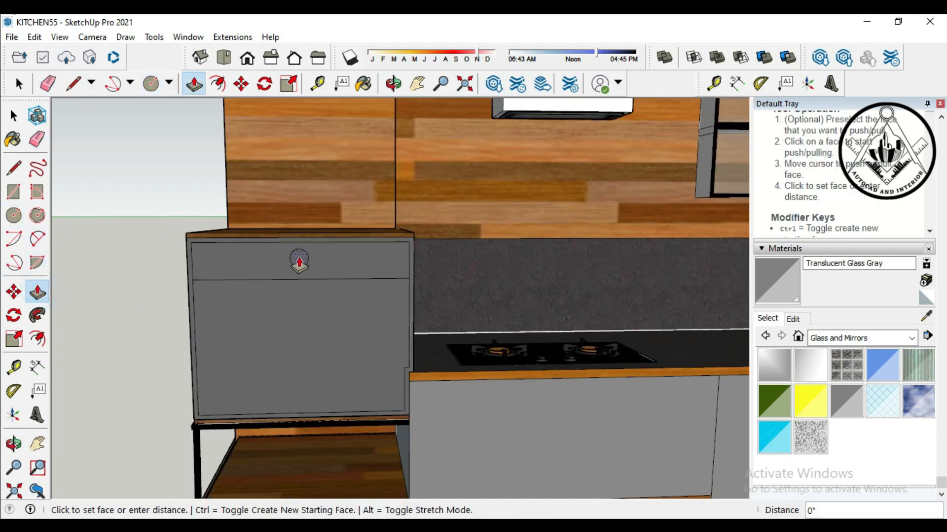
pyautogui.click(298, 263)
pyautogui.scroll(-4, 352, 257)
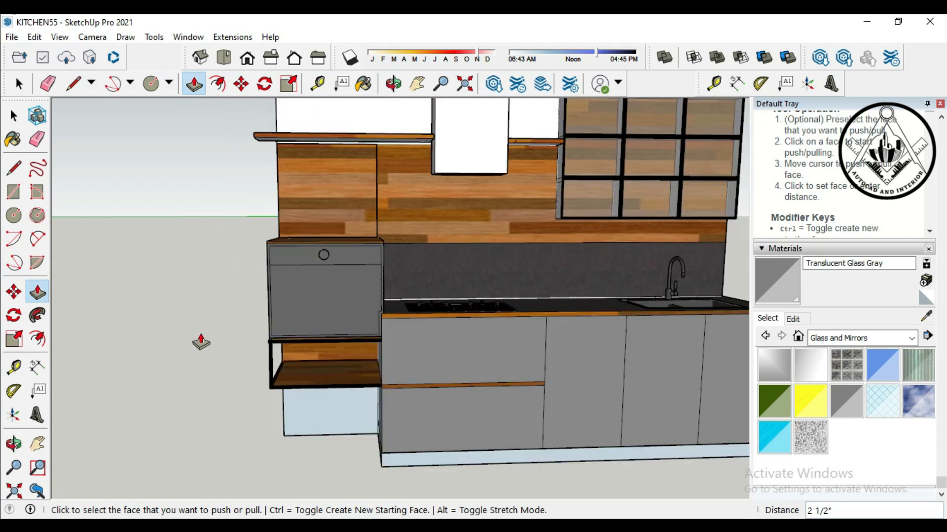
pyautogui.click(19, 84)
# Step: Search the 3D Warehouse components for HANDLE, download the first Handle model and drop it on the ground beside the kitchen
pyautogui.scroll(-5, 170, 232)
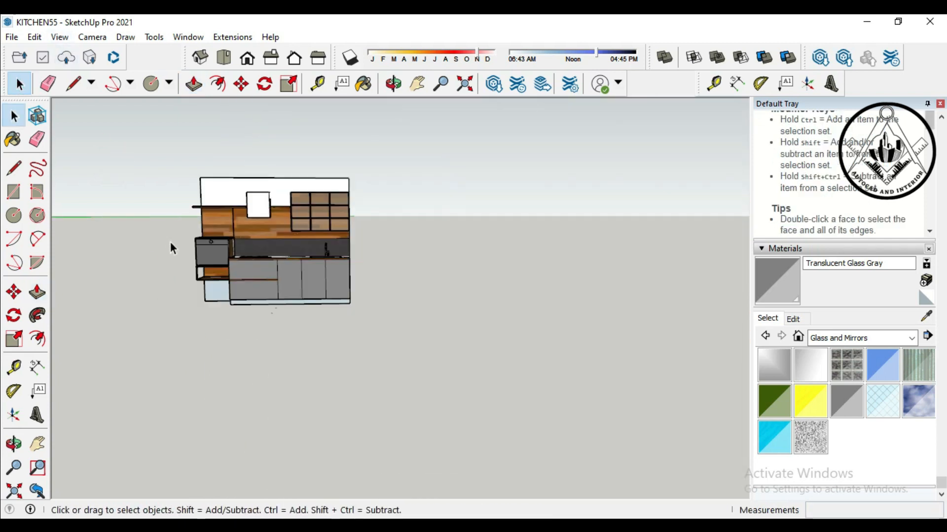
pyautogui.moveTo(249, 343); pyautogui.dragTo(329, 351, button='middle')
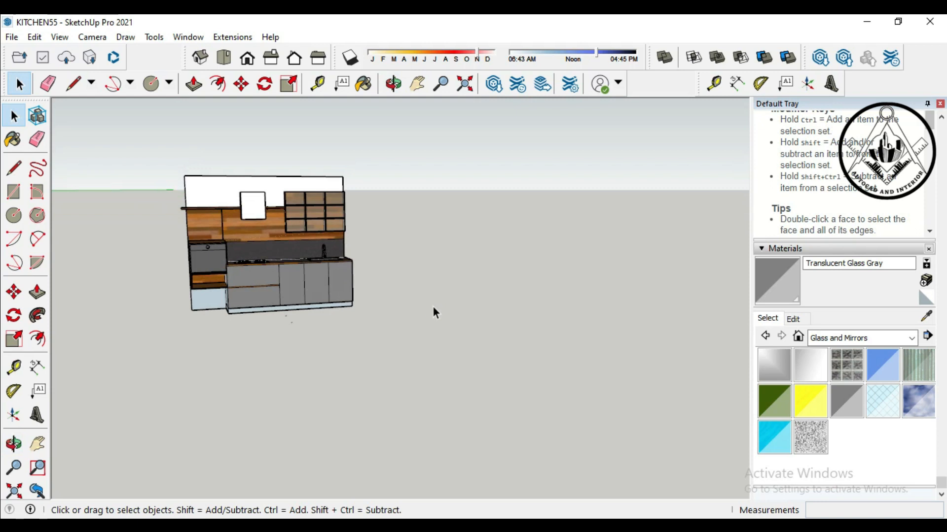
pyautogui.scroll(1, 437, 306)
pyautogui.scroll(15, 828, 242)
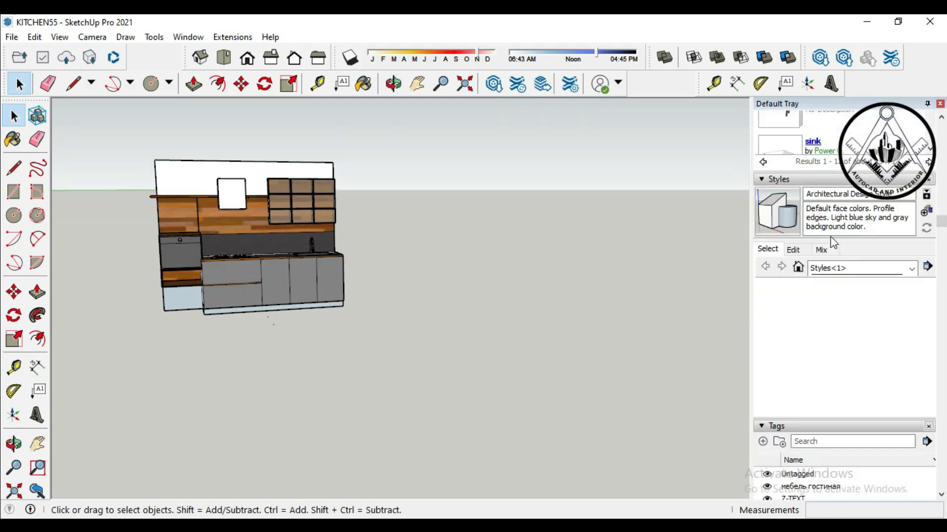
pyautogui.click(848, 265)
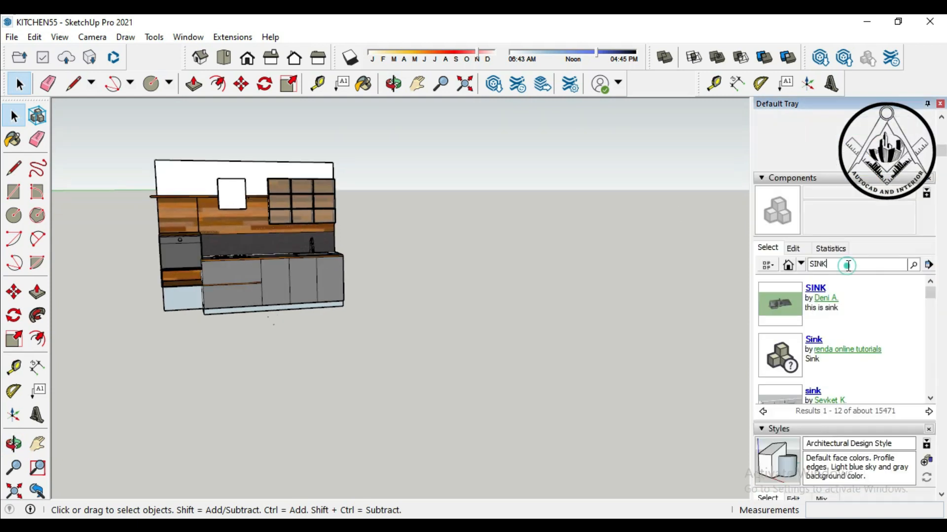
pyautogui.press('BackSpace')
pyautogui.press('BackSpace')
pyautogui.press('BackSpace')
pyautogui.write('HANDLE')
pyautogui.press('Return')
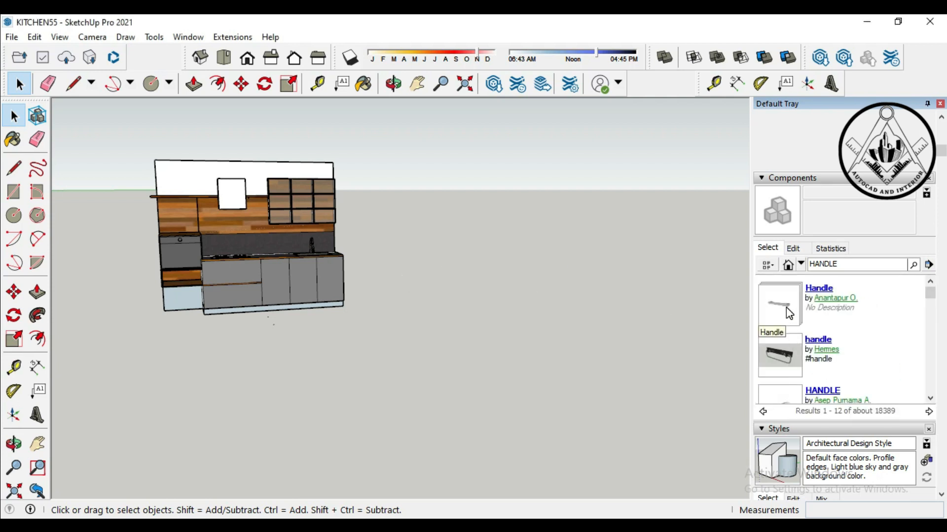
pyautogui.click(788, 311)
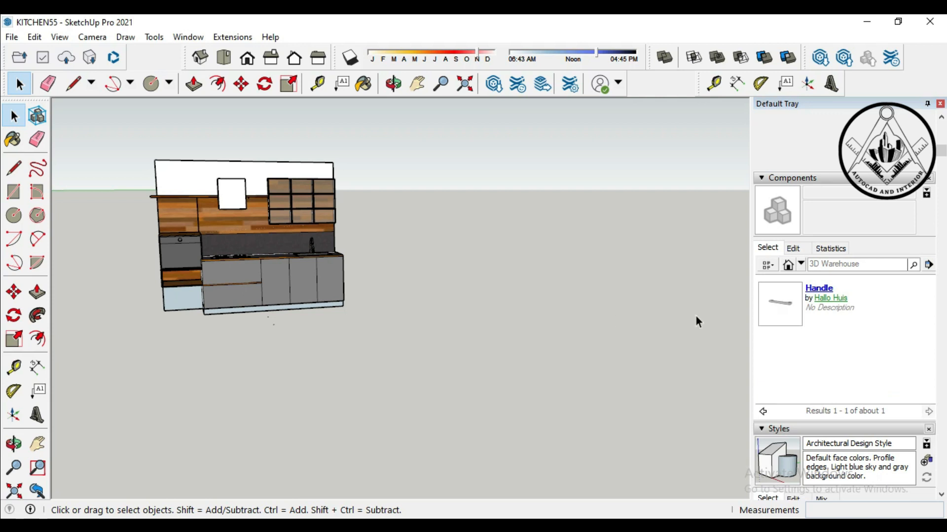
pyautogui.click(780, 303)
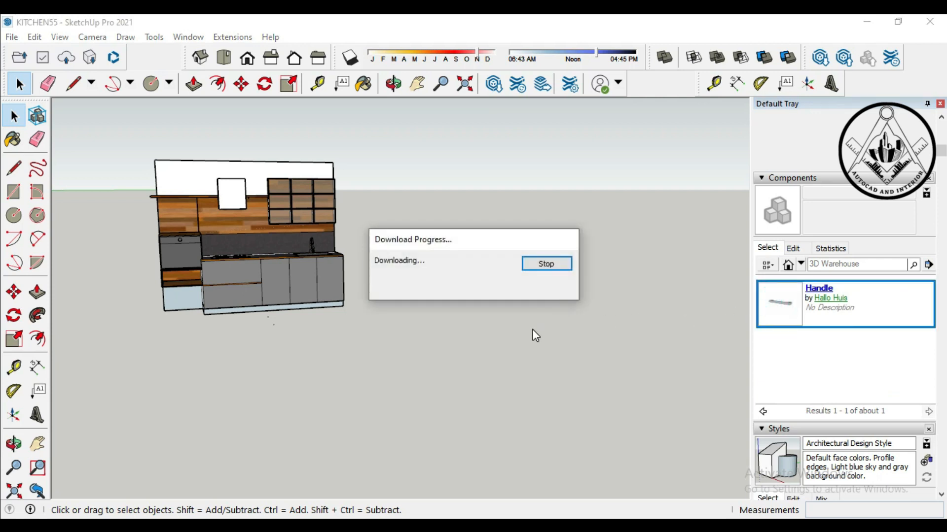
pyautogui.click(501, 313)
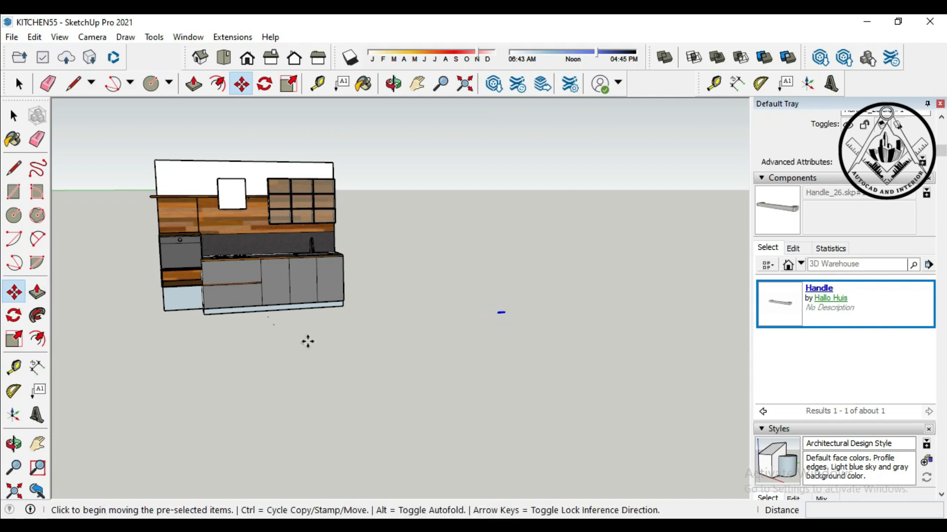
# Step: Position the handle on the raised cabinet's front, just below the dividing line and centred under the round knob
pyautogui.scroll(5, 505, 310)
pyautogui.scroll(4, 507, 304)
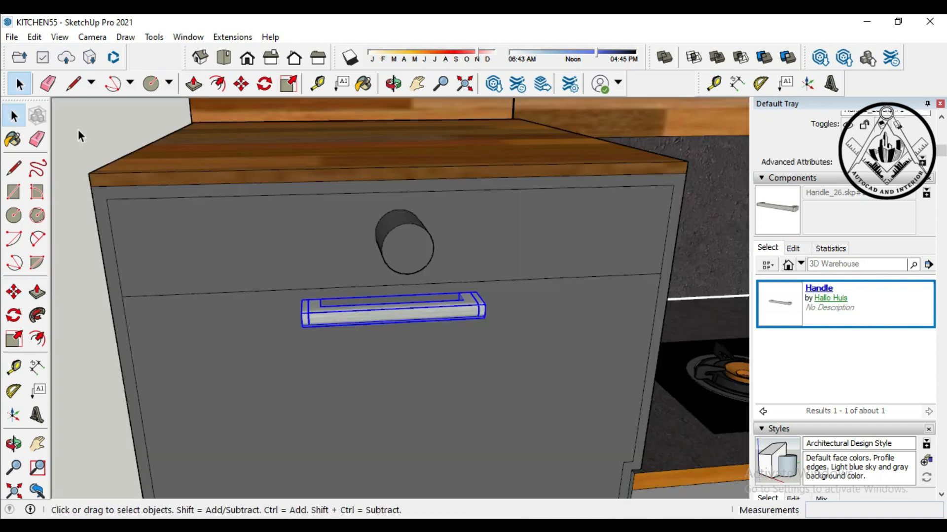
pyautogui.click(79, 130)
pyautogui.scroll(-10, 266, 205)
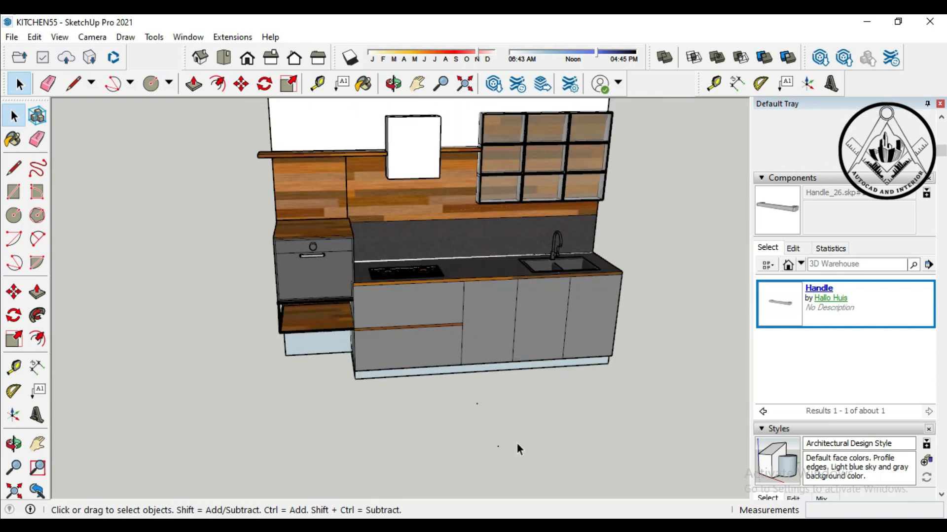
# Step: Paste a second pot with branch onto the wooden wall shelf between the cooker hood and the black-framed shelf unit
pyautogui.scroll(5, 438, 273)
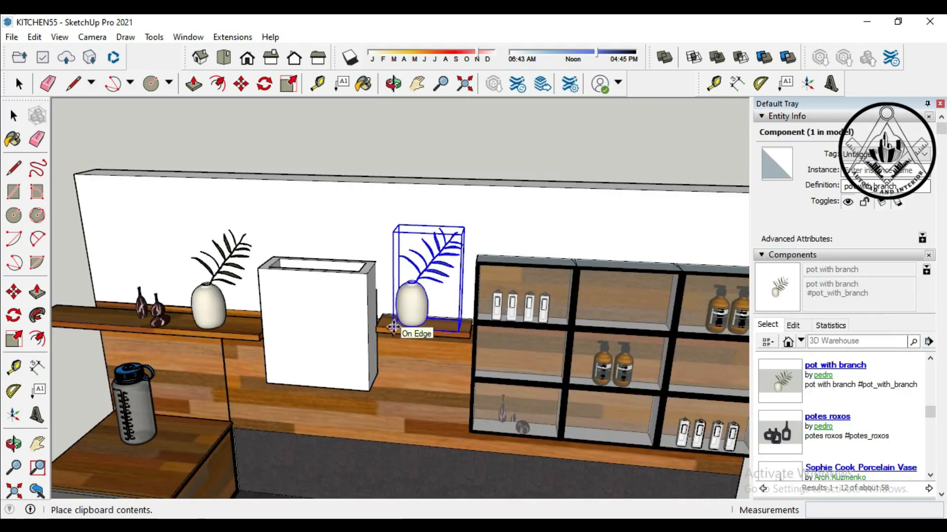
pyautogui.click(393, 327)
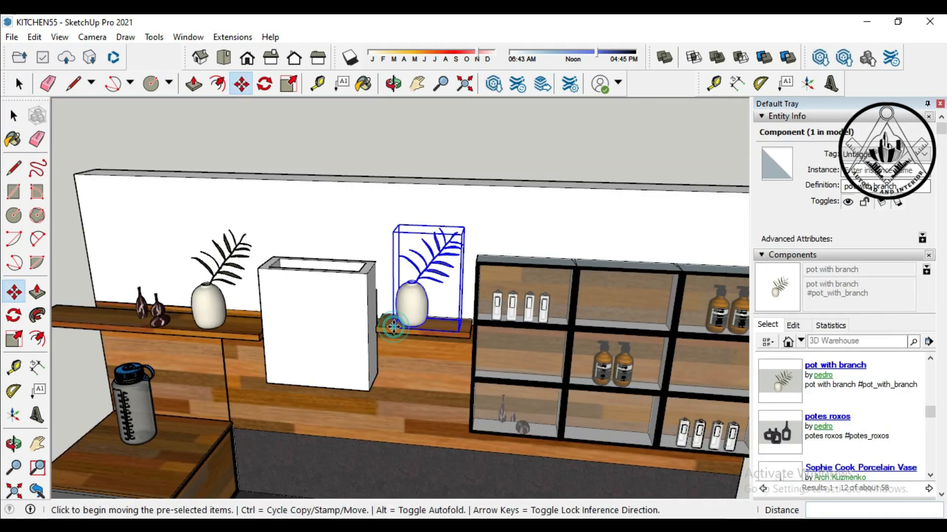
pyautogui.scroll(-5, 421, 267)
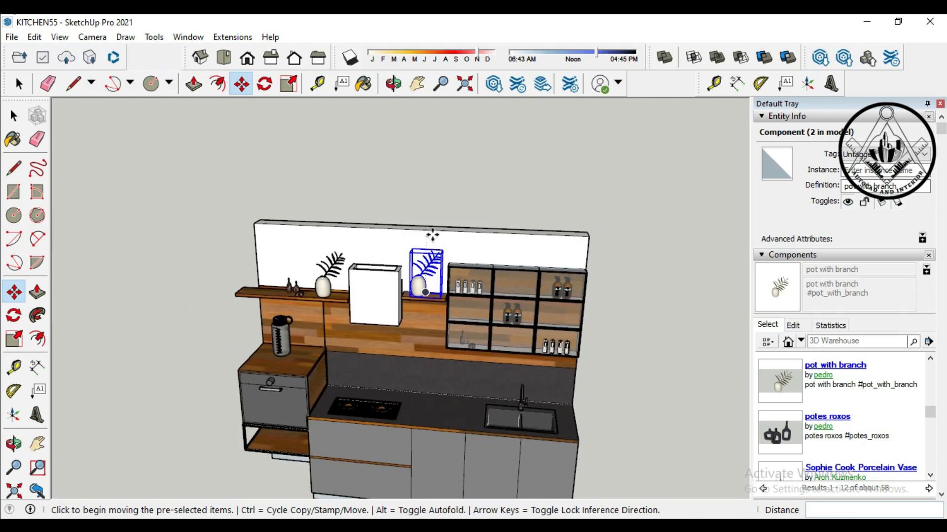
pyautogui.click(20, 84)
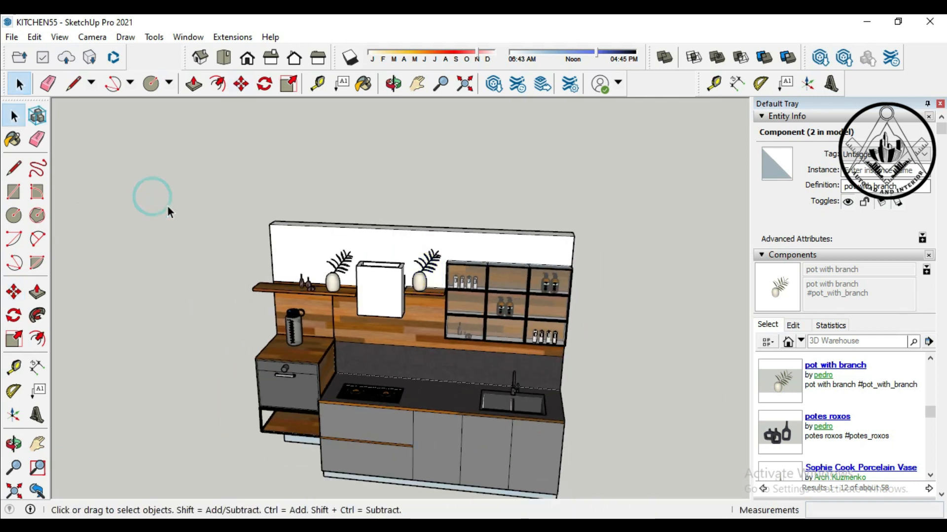
pyautogui.click(152, 196)
pyautogui.scroll(-3, 217, 227)
pyautogui.scroll(3, 339, 313)
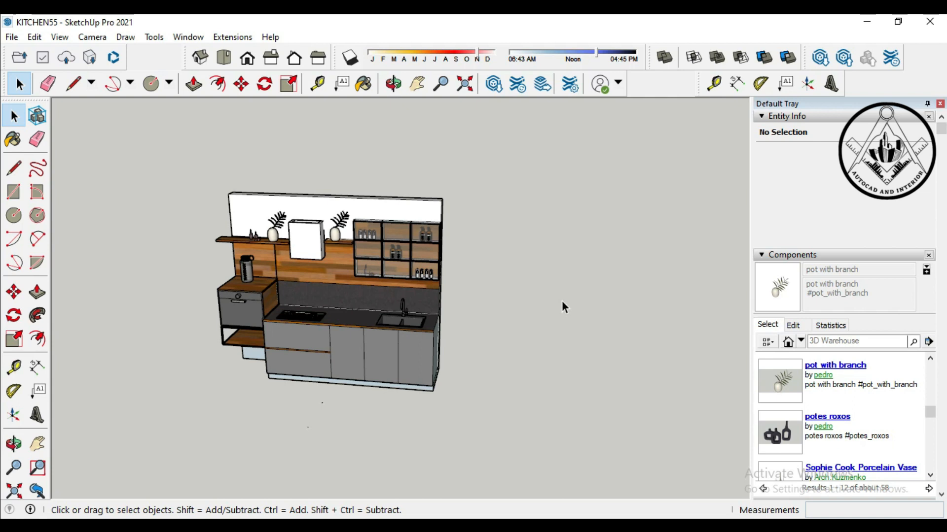
# Step: Insert the Ming Vaze-lamp 3 component from the vase search results on the ground beside the kitchen
pyautogui.scroll(2, 804, 380)
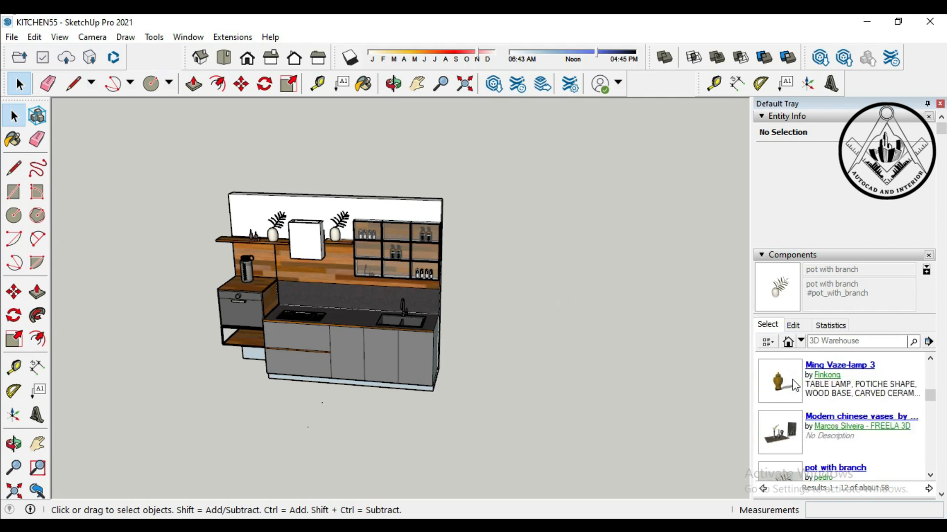
pyautogui.click(783, 388)
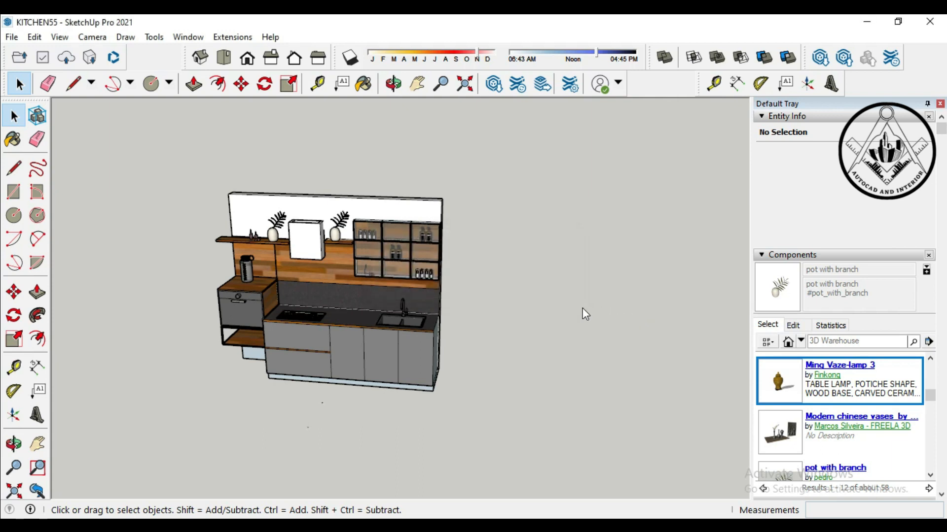
pyautogui.click(551, 321)
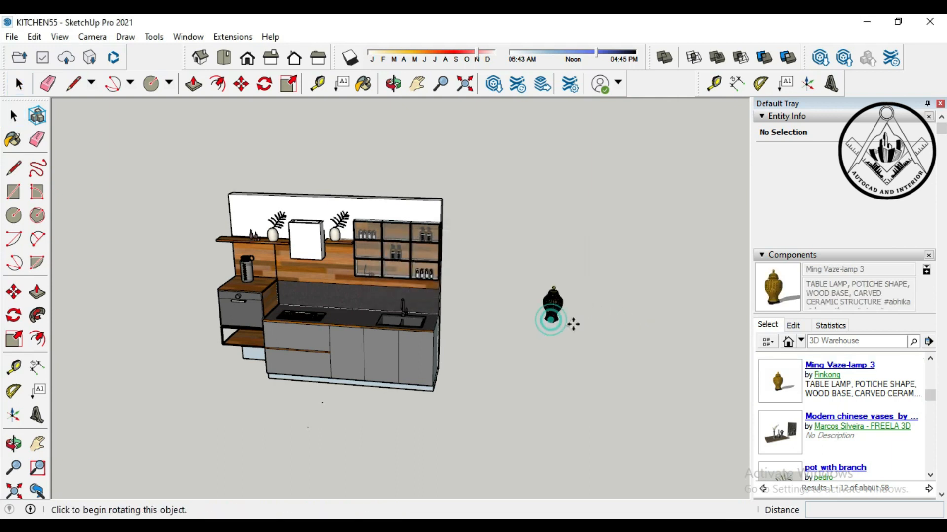
# Step: Move the Ming vase onto the countertop between the cooktop and the sink
pyautogui.press('m')
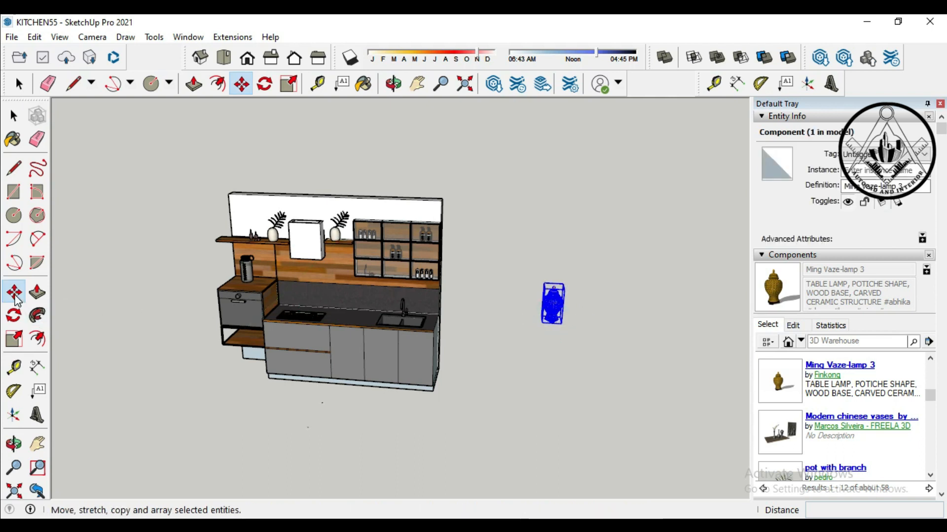
pyautogui.click(544, 326)
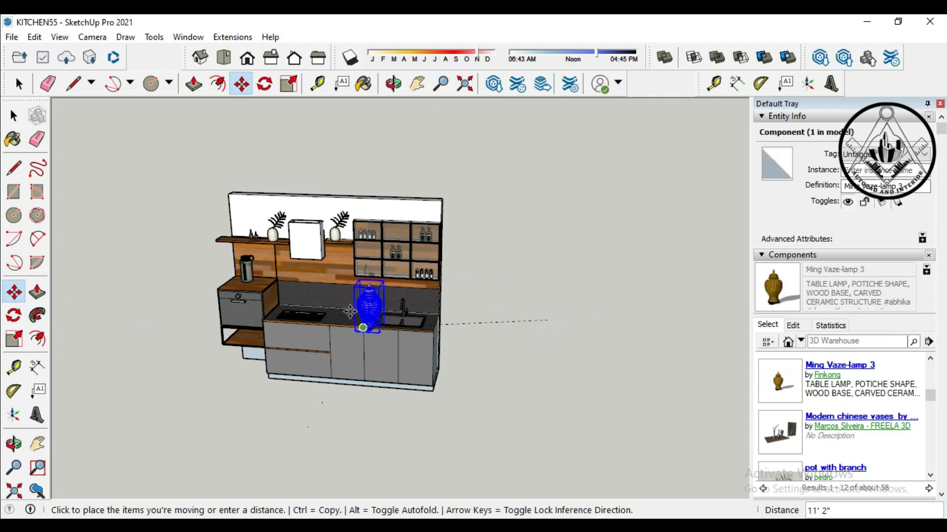
pyautogui.scroll(2, 357, 313)
pyautogui.scroll(2, 350, 316)
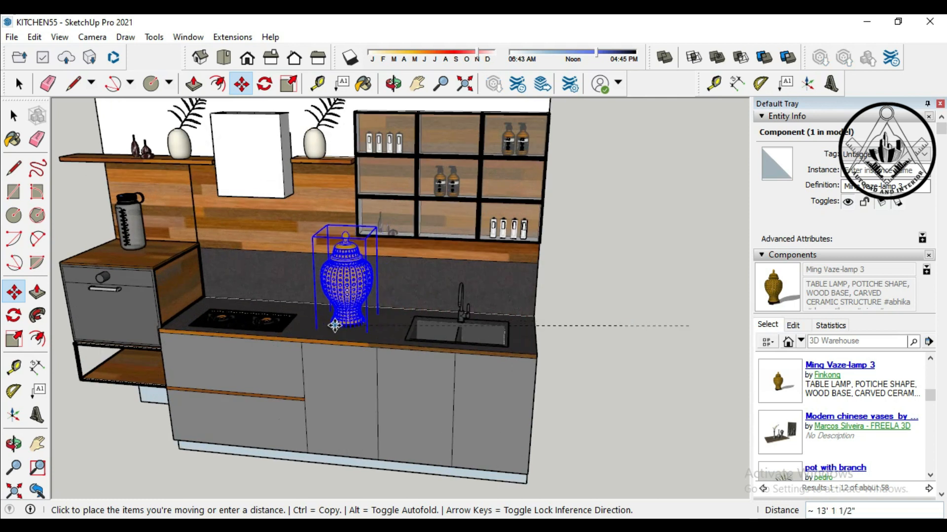
pyautogui.click(333, 323)
pyautogui.press('space')
pyautogui.click(578, 249)
pyautogui.scroll(-5, 451, 277)
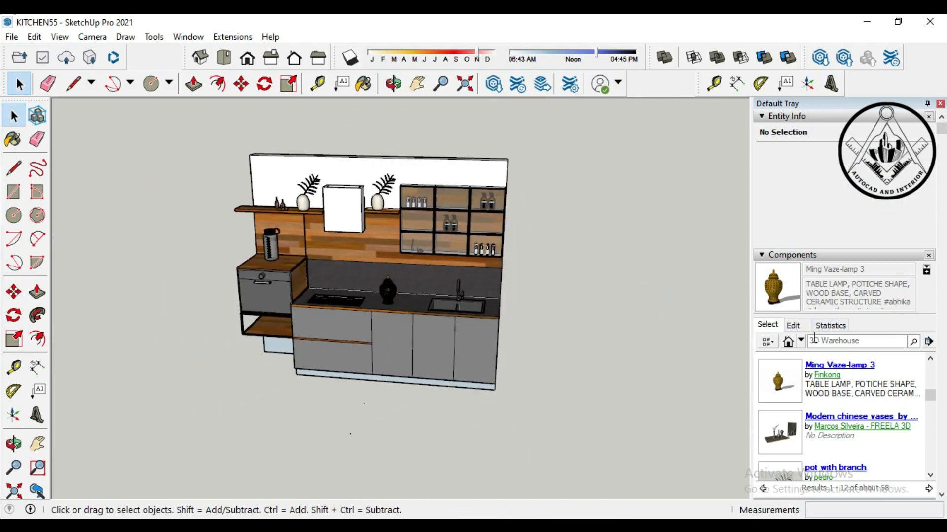
# Step: Paint the base cabinets' plinth and the exposed end panel beside the sink with Polished Concrete New
pyautogui.scroll(-5, 817, 347)
pyautogui.scroll(-10, 820, 349)
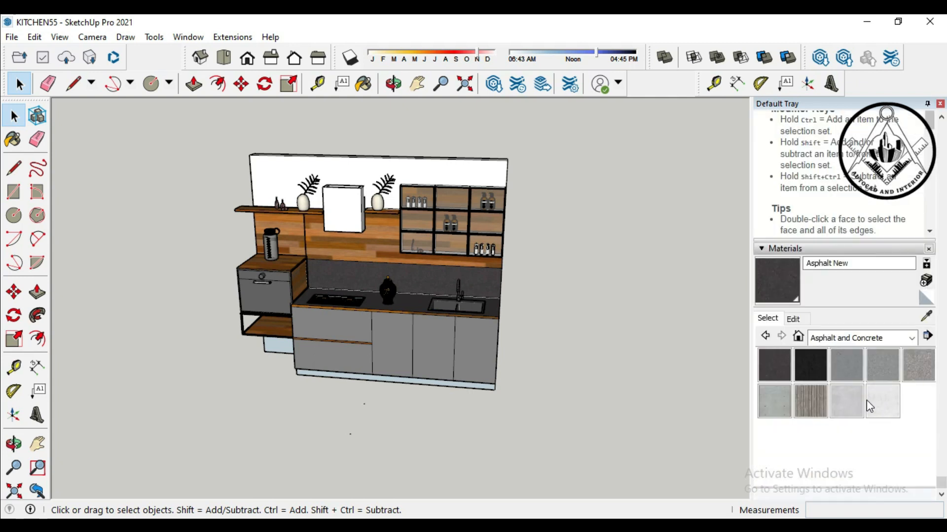
pyautogui.click(853, 400)
pyautogui.scroll(3, 411, 377)
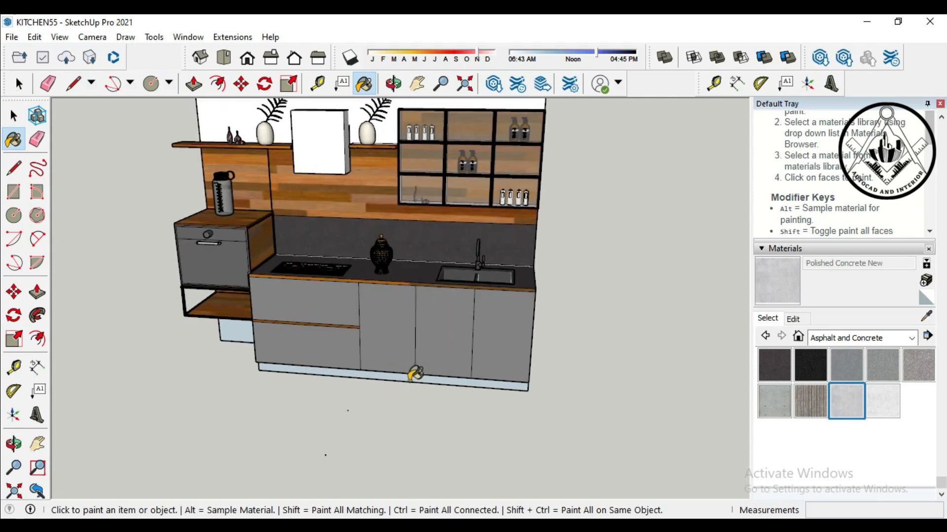
pyautogui.click(413, 373)
pyautogui.scroll(-3, 418, 381)
pyautogui.moveTo(497, 386); pyautogui.dragTo(466, 401, button='middle')
pyautogui.scroll(3, 465, 400)
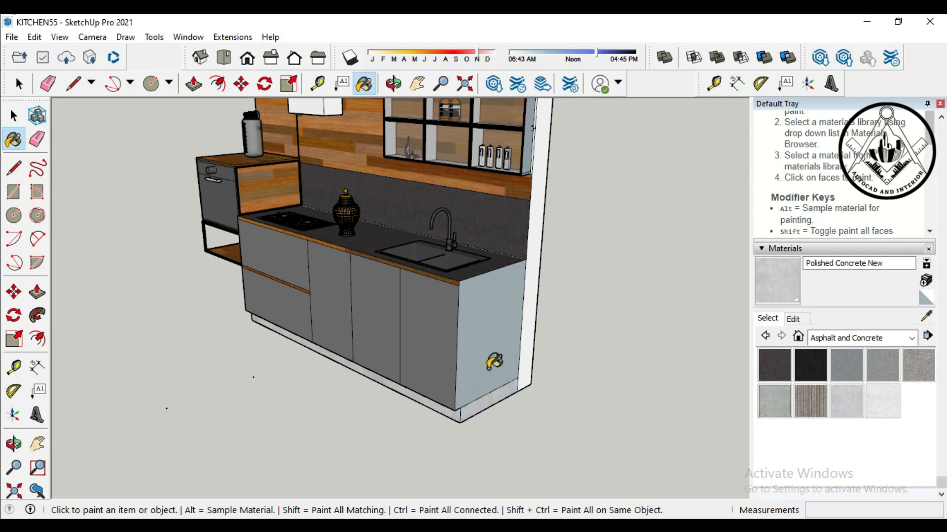
pyautogui.click(507, 360)
# Step: Examine the completed kitchen model from the front and from both sides
pyautogui.scroll(-4, 509, 358)
pyautogui.moveTo(509, 355)
pyautogui.mouseDown(button='middle')
pyautogui.moveTo(326, 376)
pyautogui.moveTo(313, 398)
pyautogui.moveTo(589, 393)
pyautogui.moveTo(528, 390)
pyautogui.mouseUp(button='middle')
pyautogui.moveTo(309, 387)
pyautogui.mouseDown(button='middle')
pyautogui.moveTo(331, 391)
pyautogui.moveTo(357, 378)
pyautogui.mouseUp(button='middle')
pyautogui.scroll(2, 322, 366)
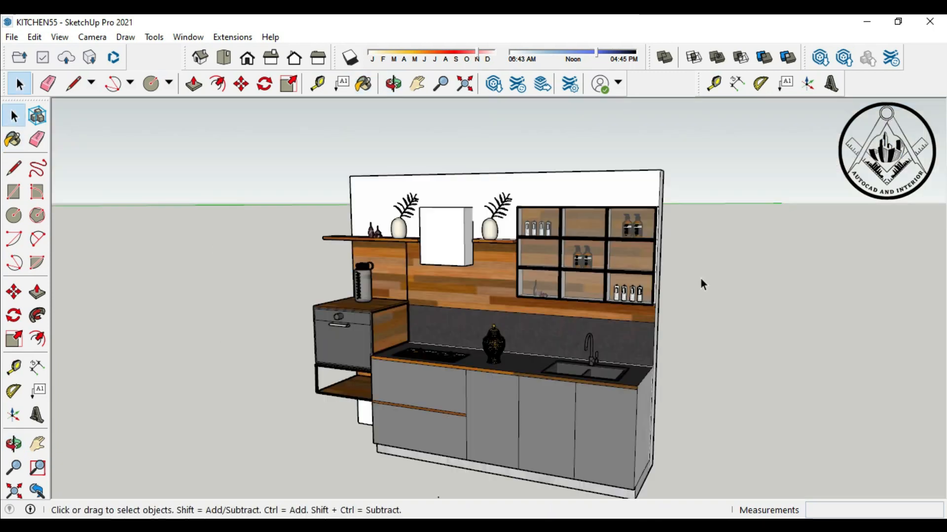
pyautogui.scroll(-1, 489, 234)
pyautogui.scroll(2, 496, 348)
pyautogui.scroll(-2, 510, 321)
pyautogui.scroll(3, 543, 371)
pyautogui.moveTo(709, 375); pyautogui.dragTo(788, 326, button='middle')
pyautogui.scroll(-1, 555, 345)
pyautogui.moveTo(472, 377); pyautogui.dragTo(640, 442, button='middle')
pyautogui.scroll(3, 494, 445)
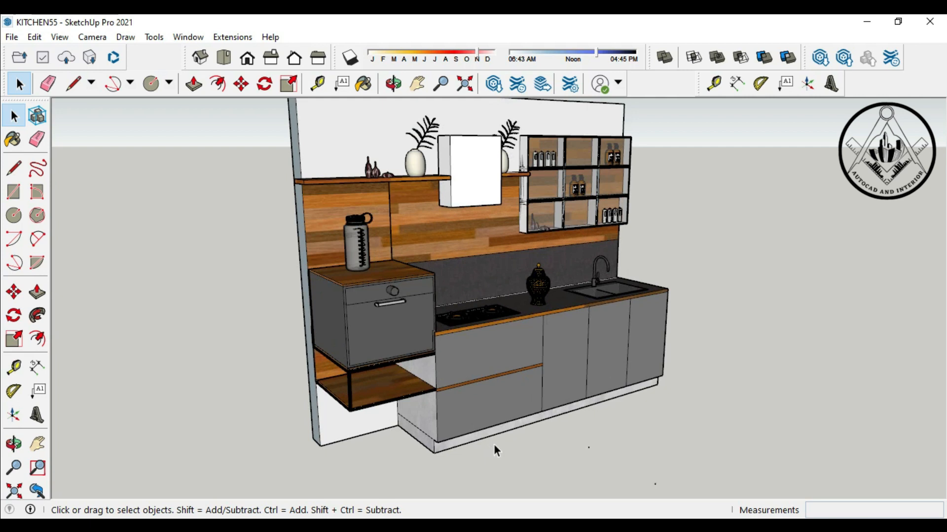
pyautogui.moveTo(658, 413); pyautogui.dragTo(552, 423, button='middle')
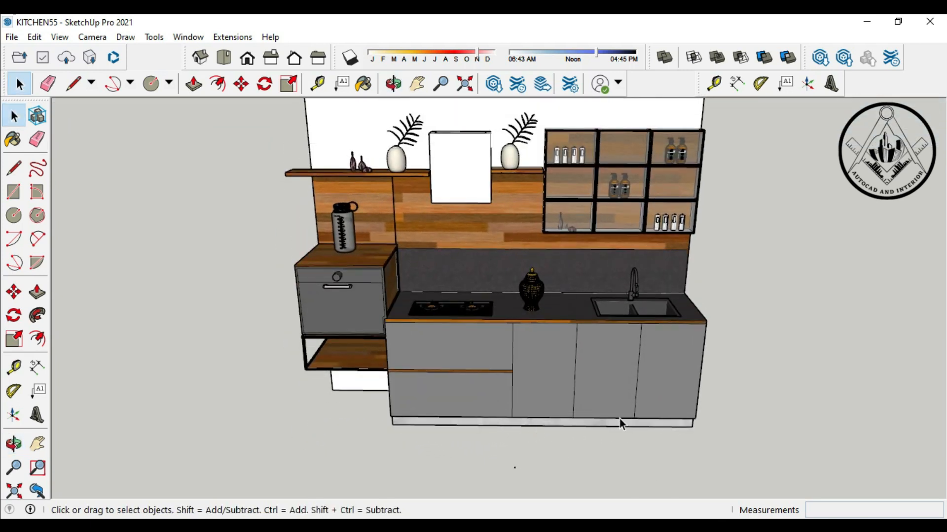
pyautogui.scroll(-1, 665, 395)
pyautogui.moveTo(751, 375); pyautogui.dragTo(591, 366, button='middle')
pyautogui.scroll(2, 561, 357)
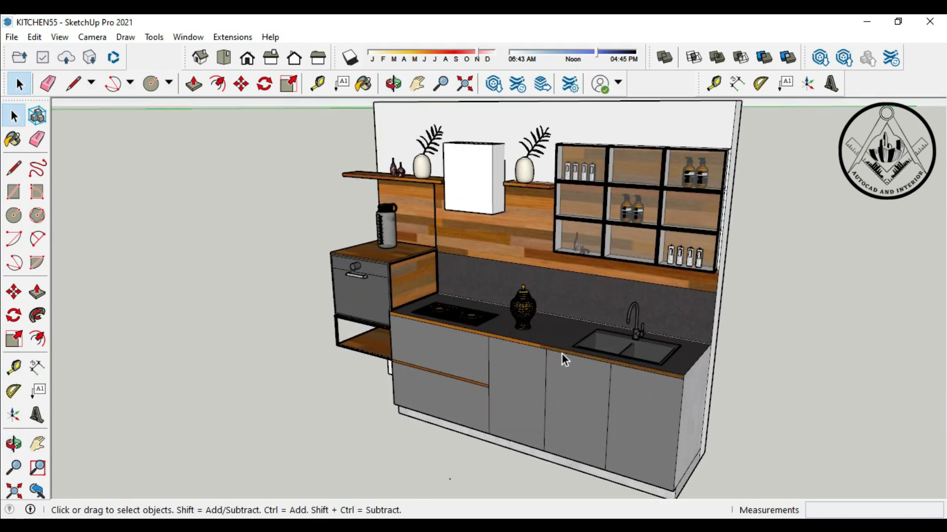
pyautogui.scroll(-1, 563, 353)
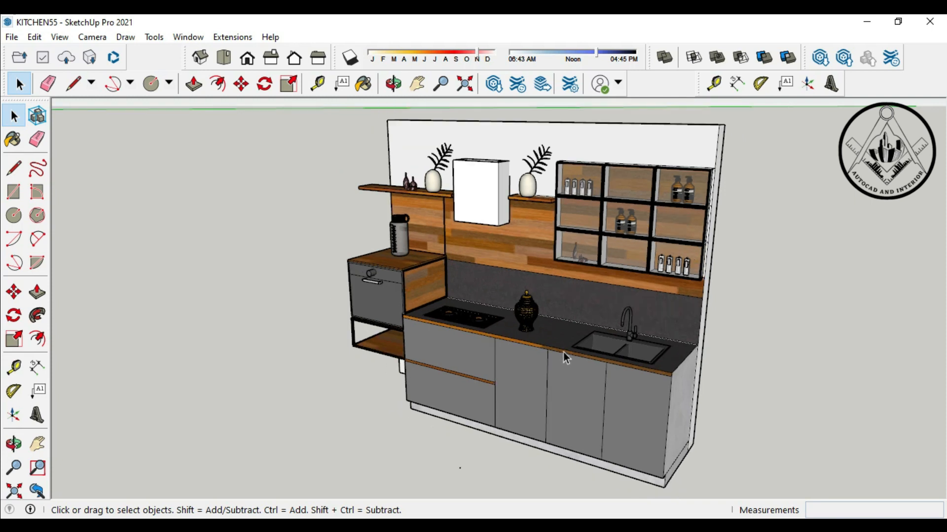